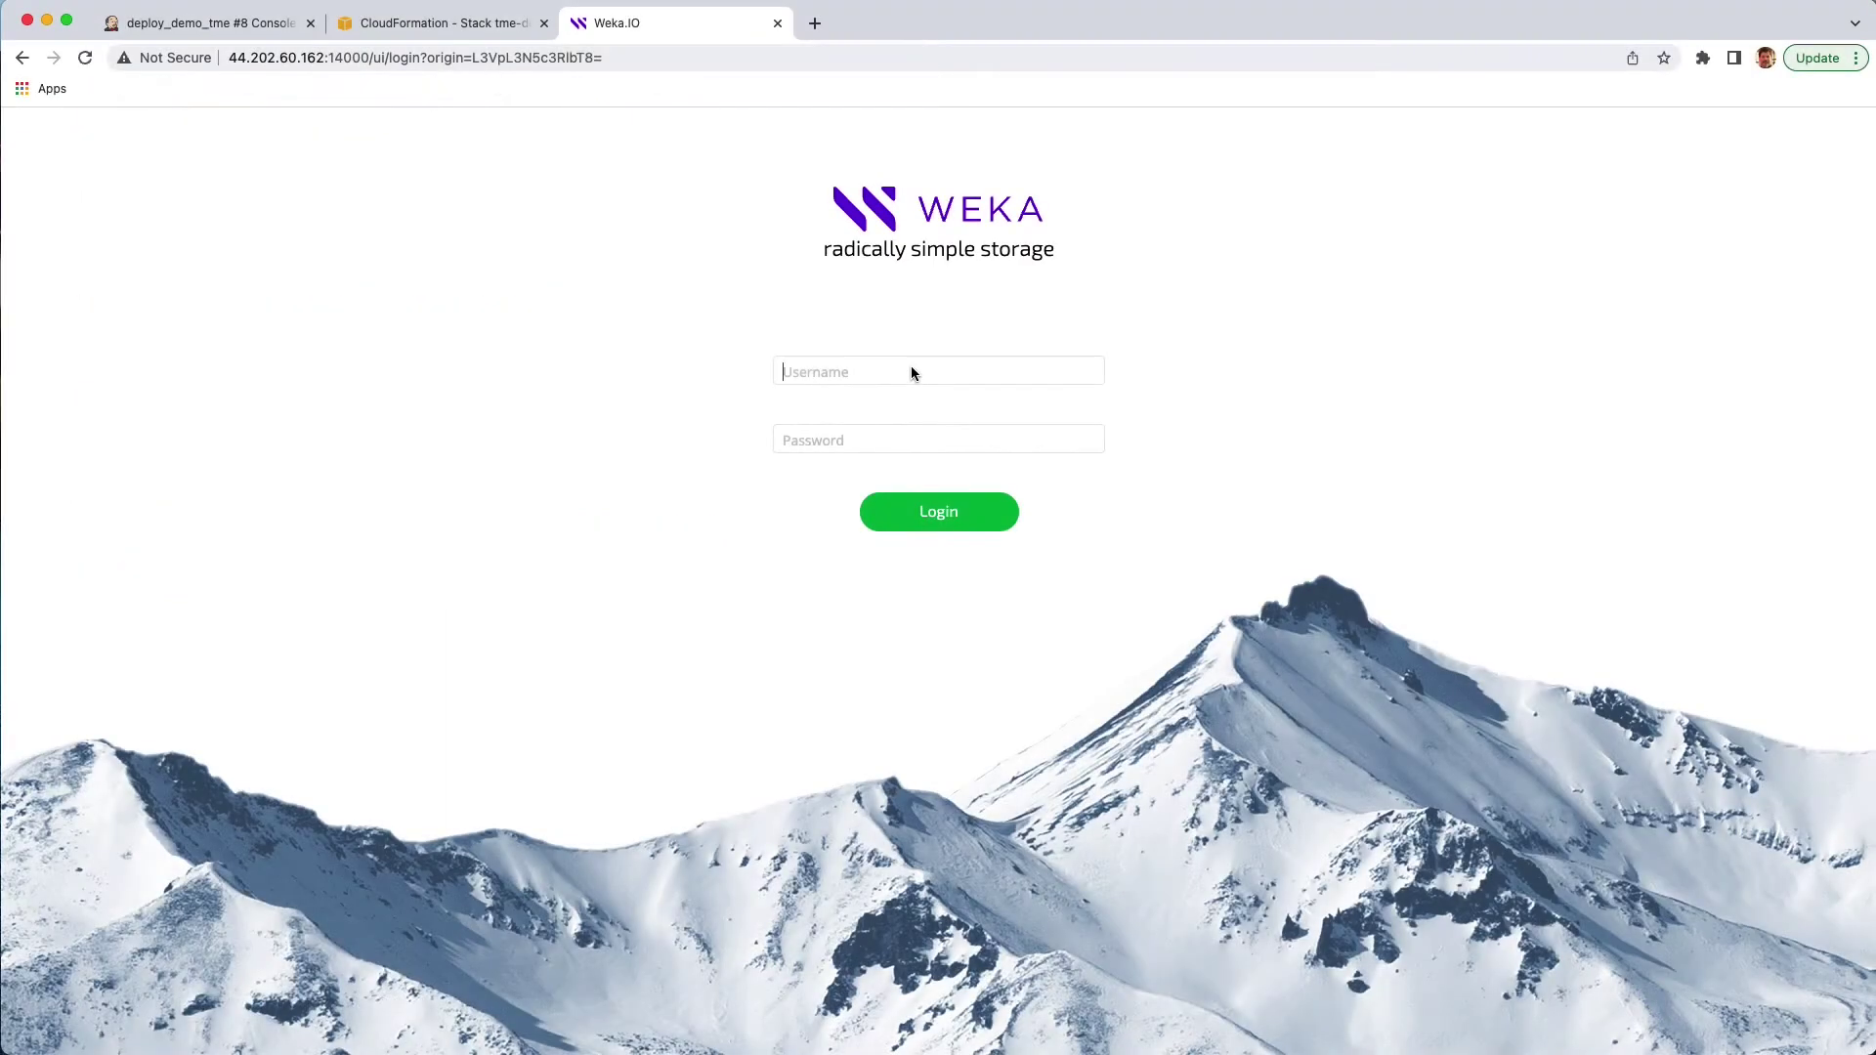
- Enter the admin username and its password on the Weka cluster login page
{"action": "type", "text": "admin"}
{"action": "type", "text": "••••••••••"}
{"action": "left_click", "coordinate": [940, 510]}
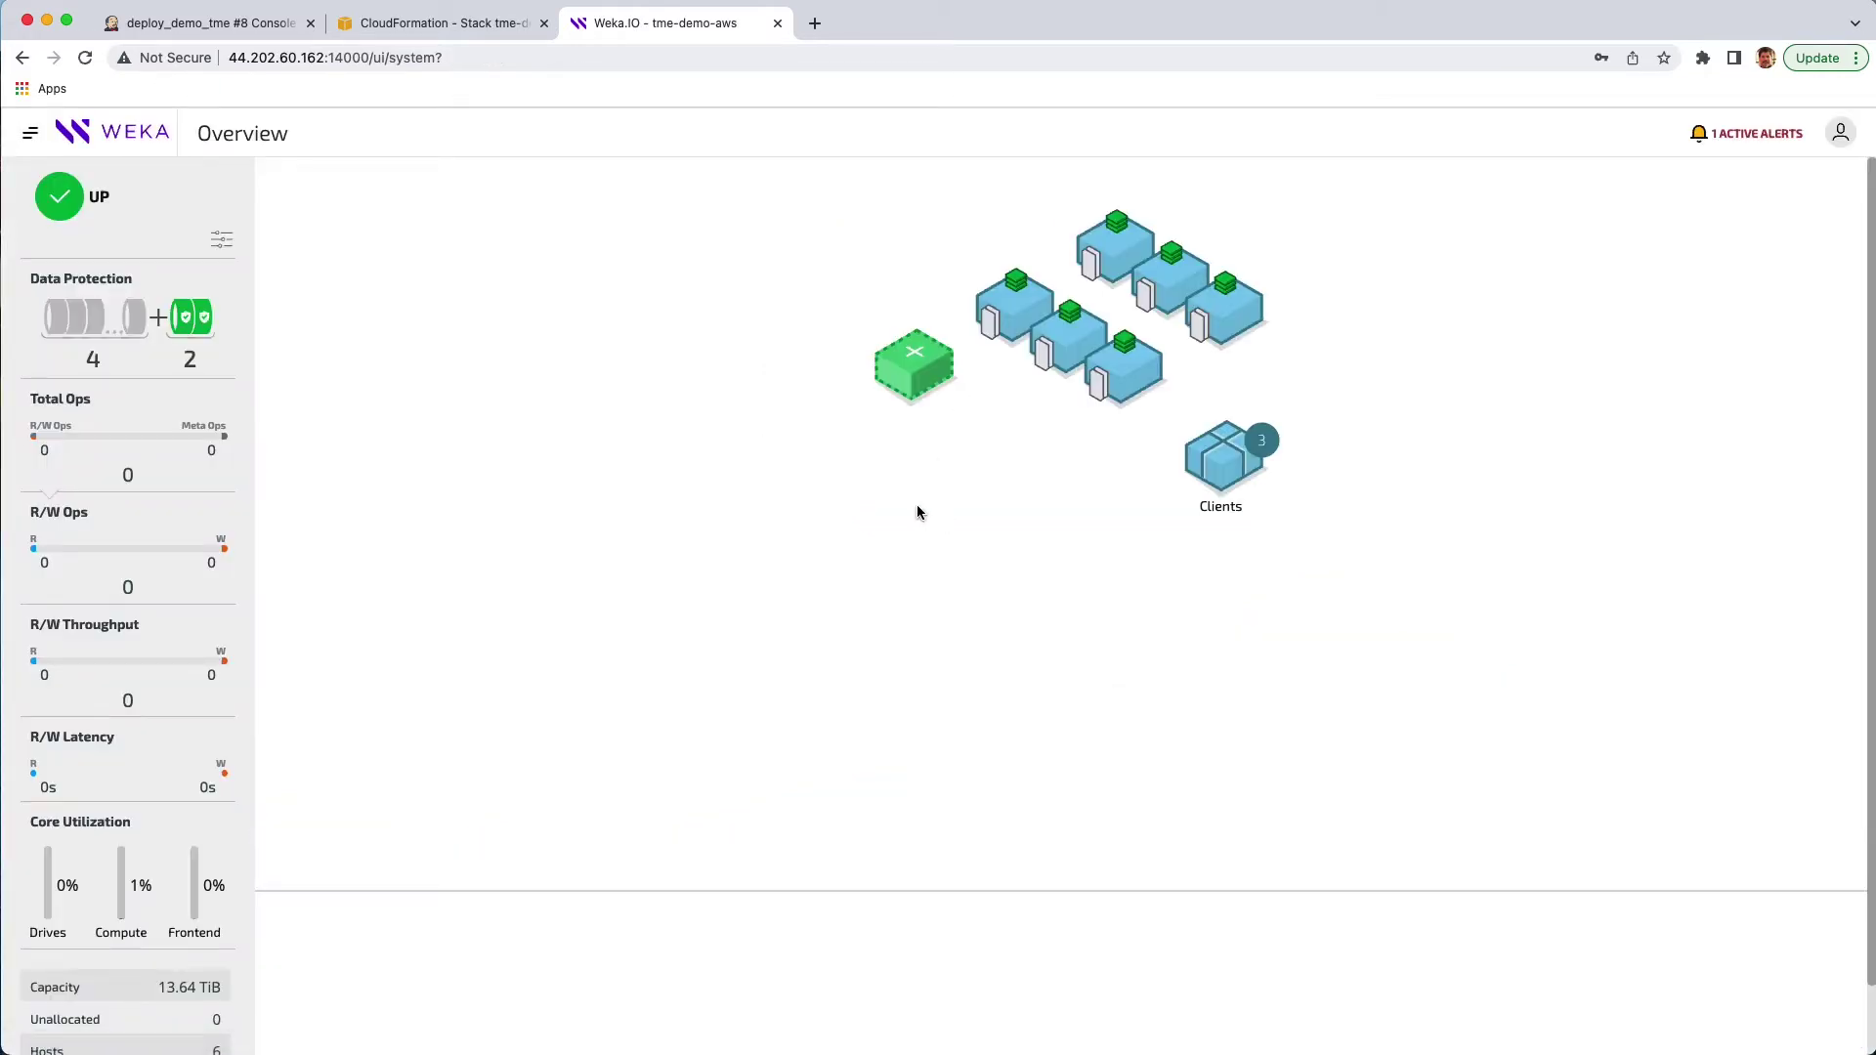
{"action": "left_click", "coordinate": [28, 137]}
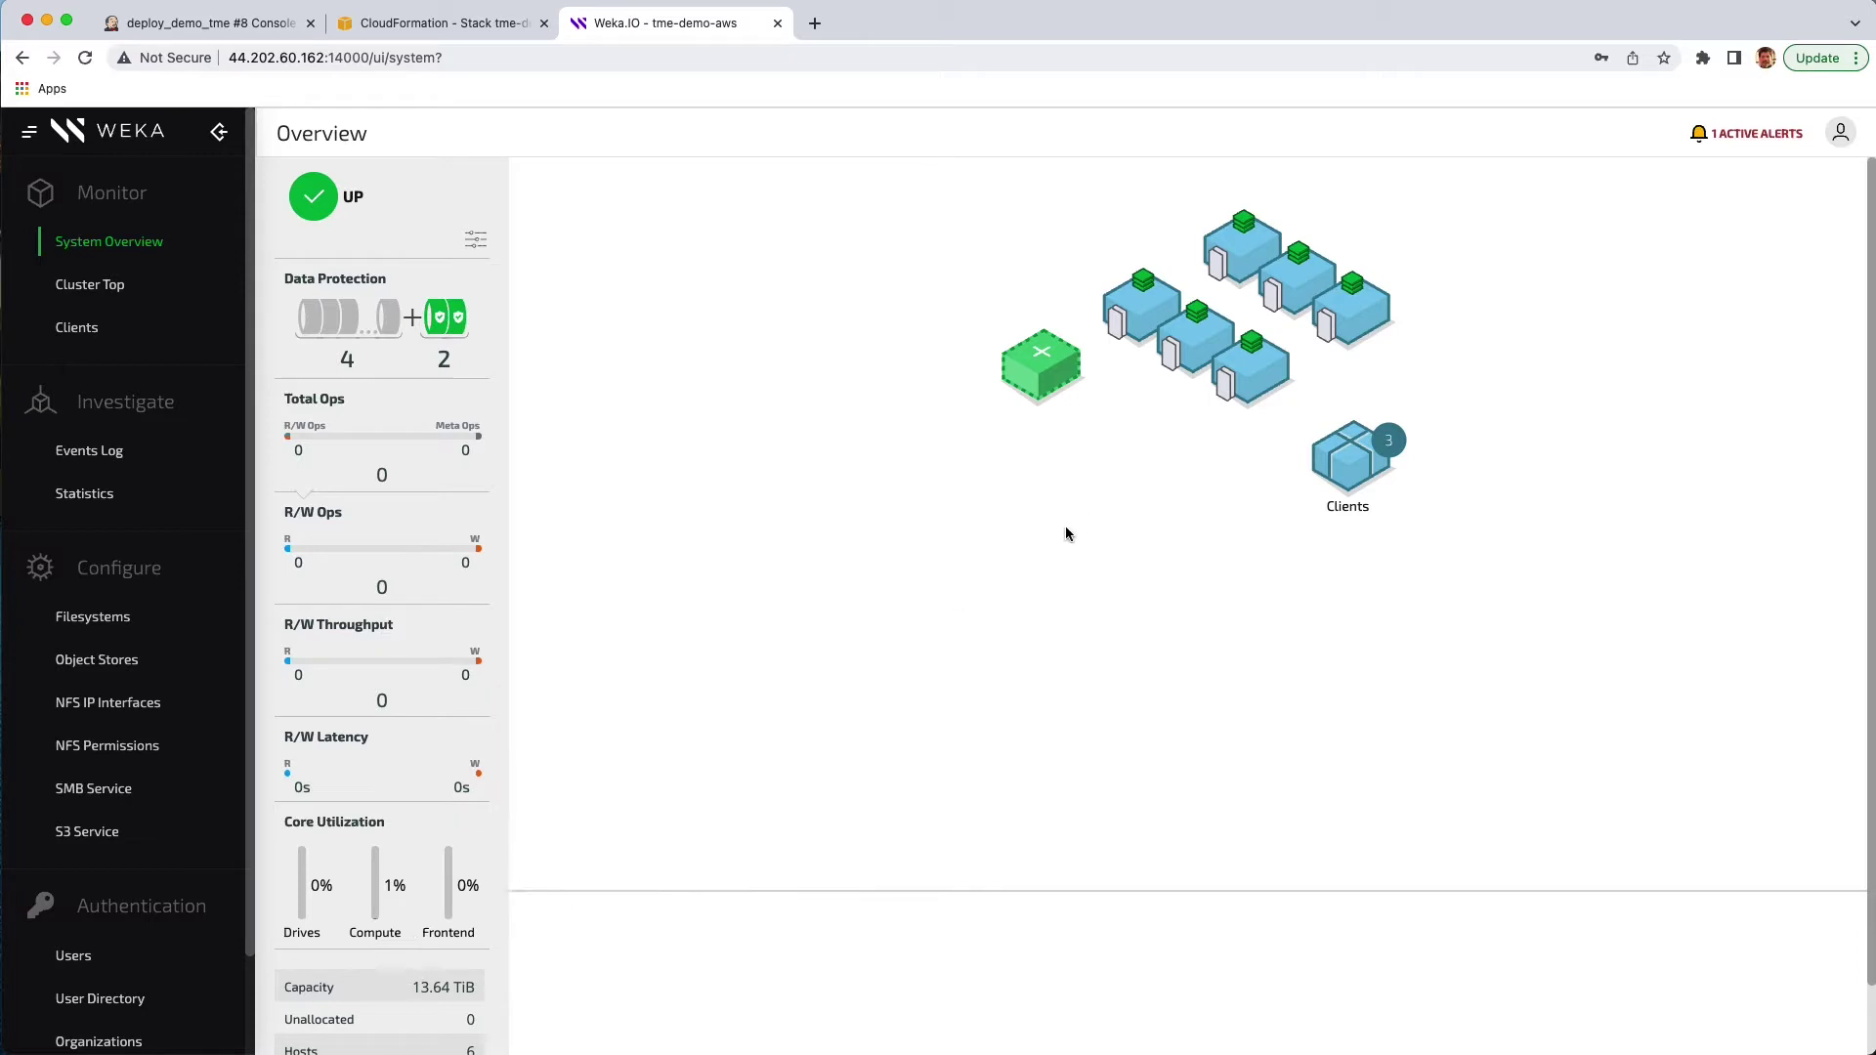
{"action": "left_click", "coordinate": [1246, 391]}
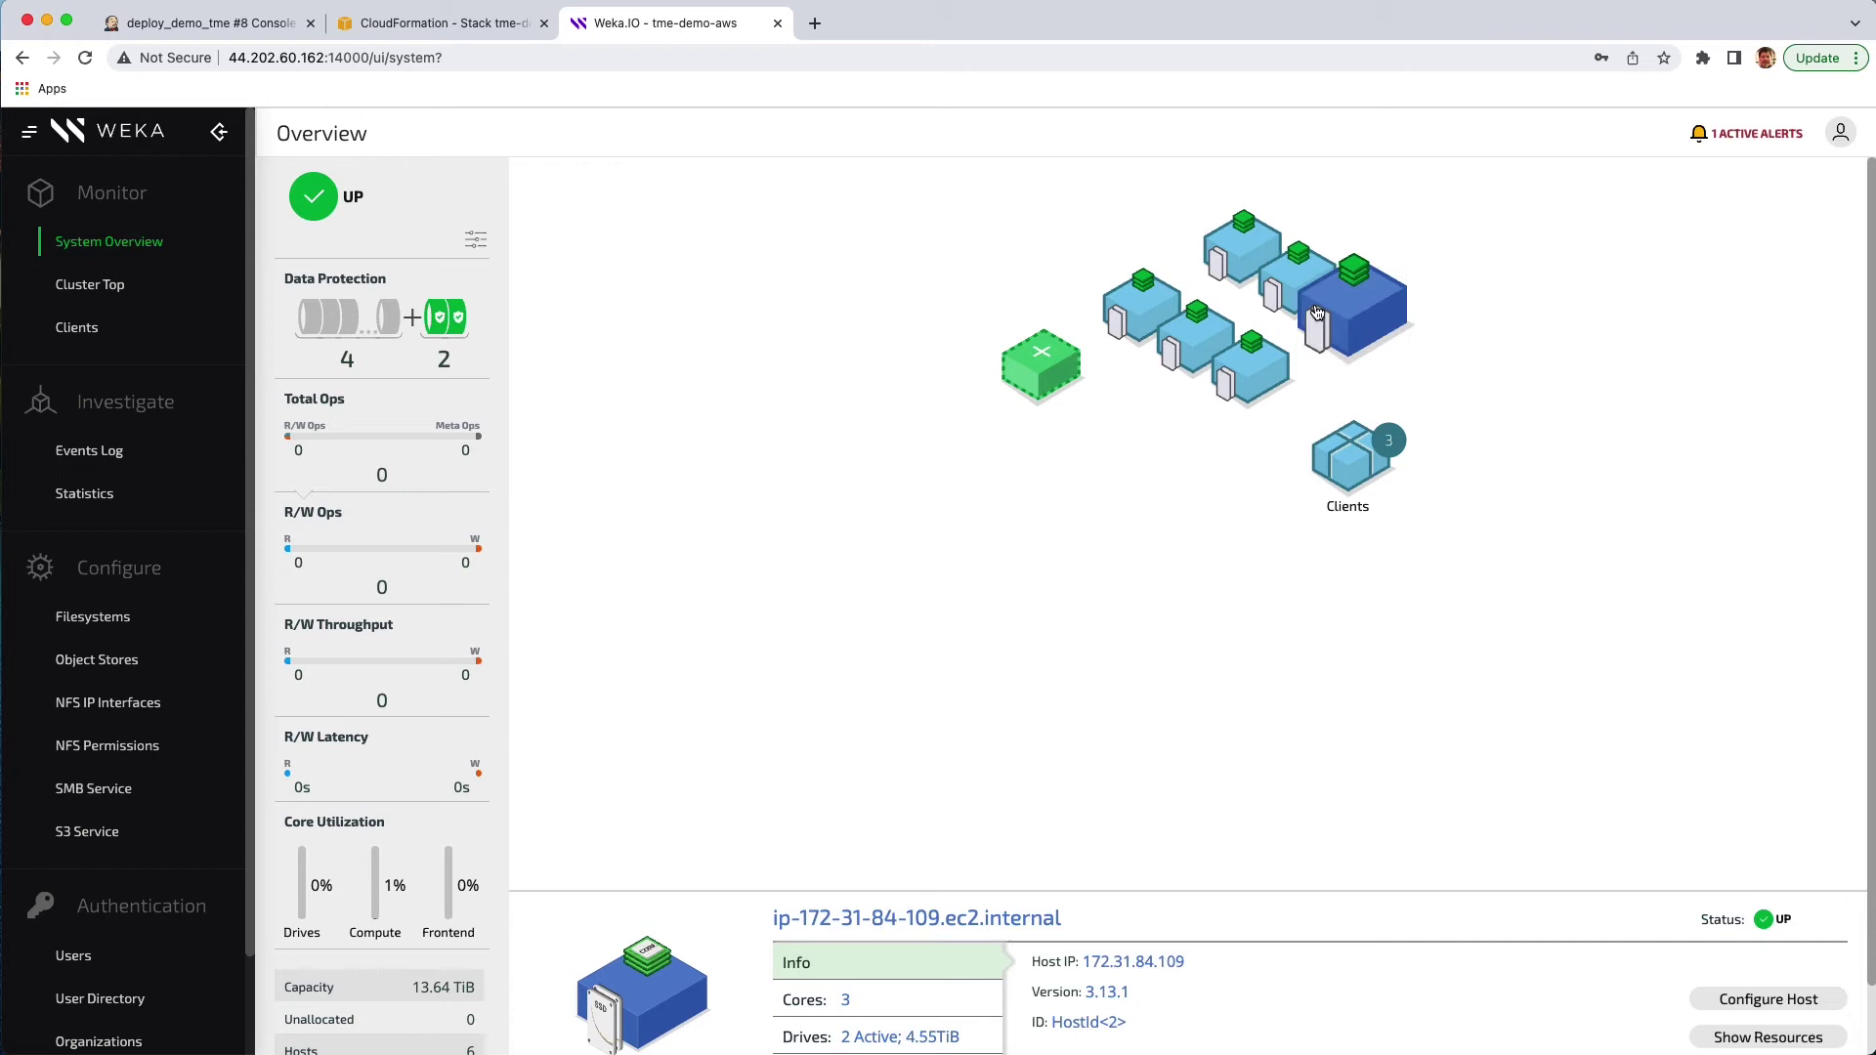
- Browse Cluster Top, Clients and Events Log, ending on the Statistics operations-per-second chart
{"action": "left_click", "coordinate": [100, 288]}
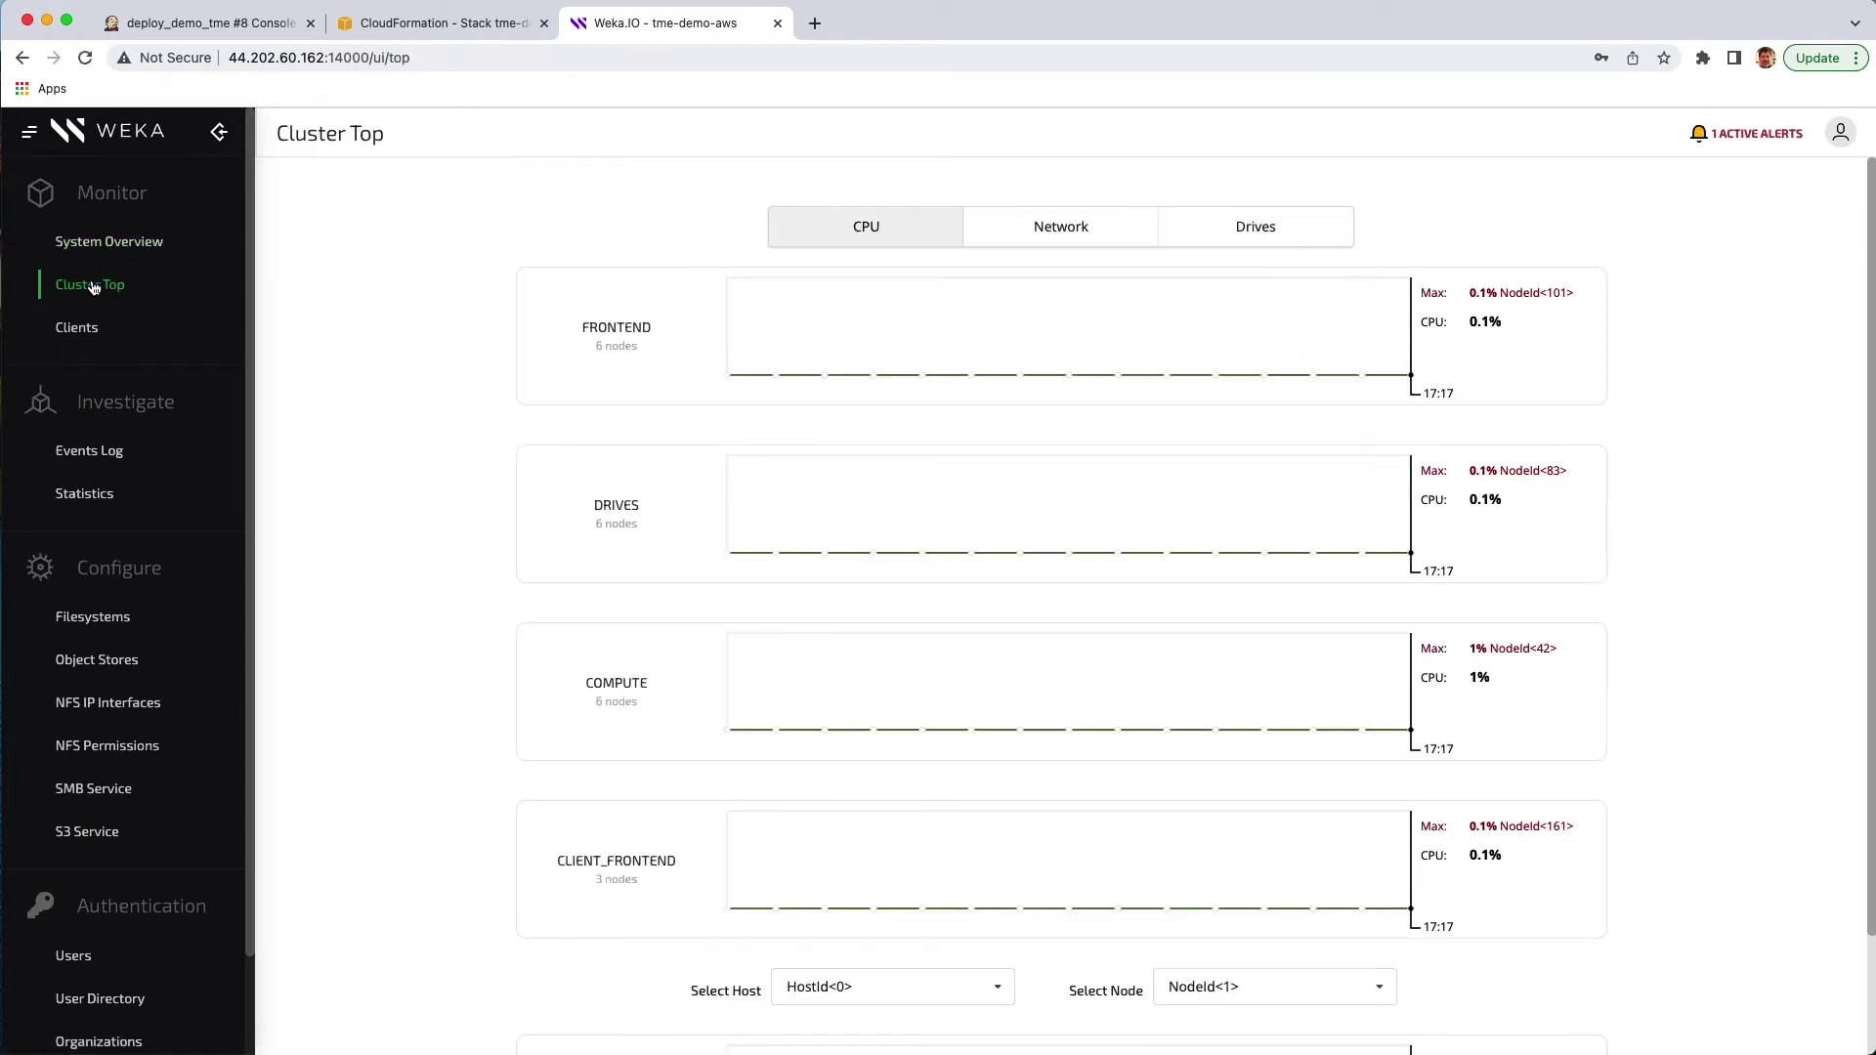
{"action": "left_click", "coordinate": [78, 329]}
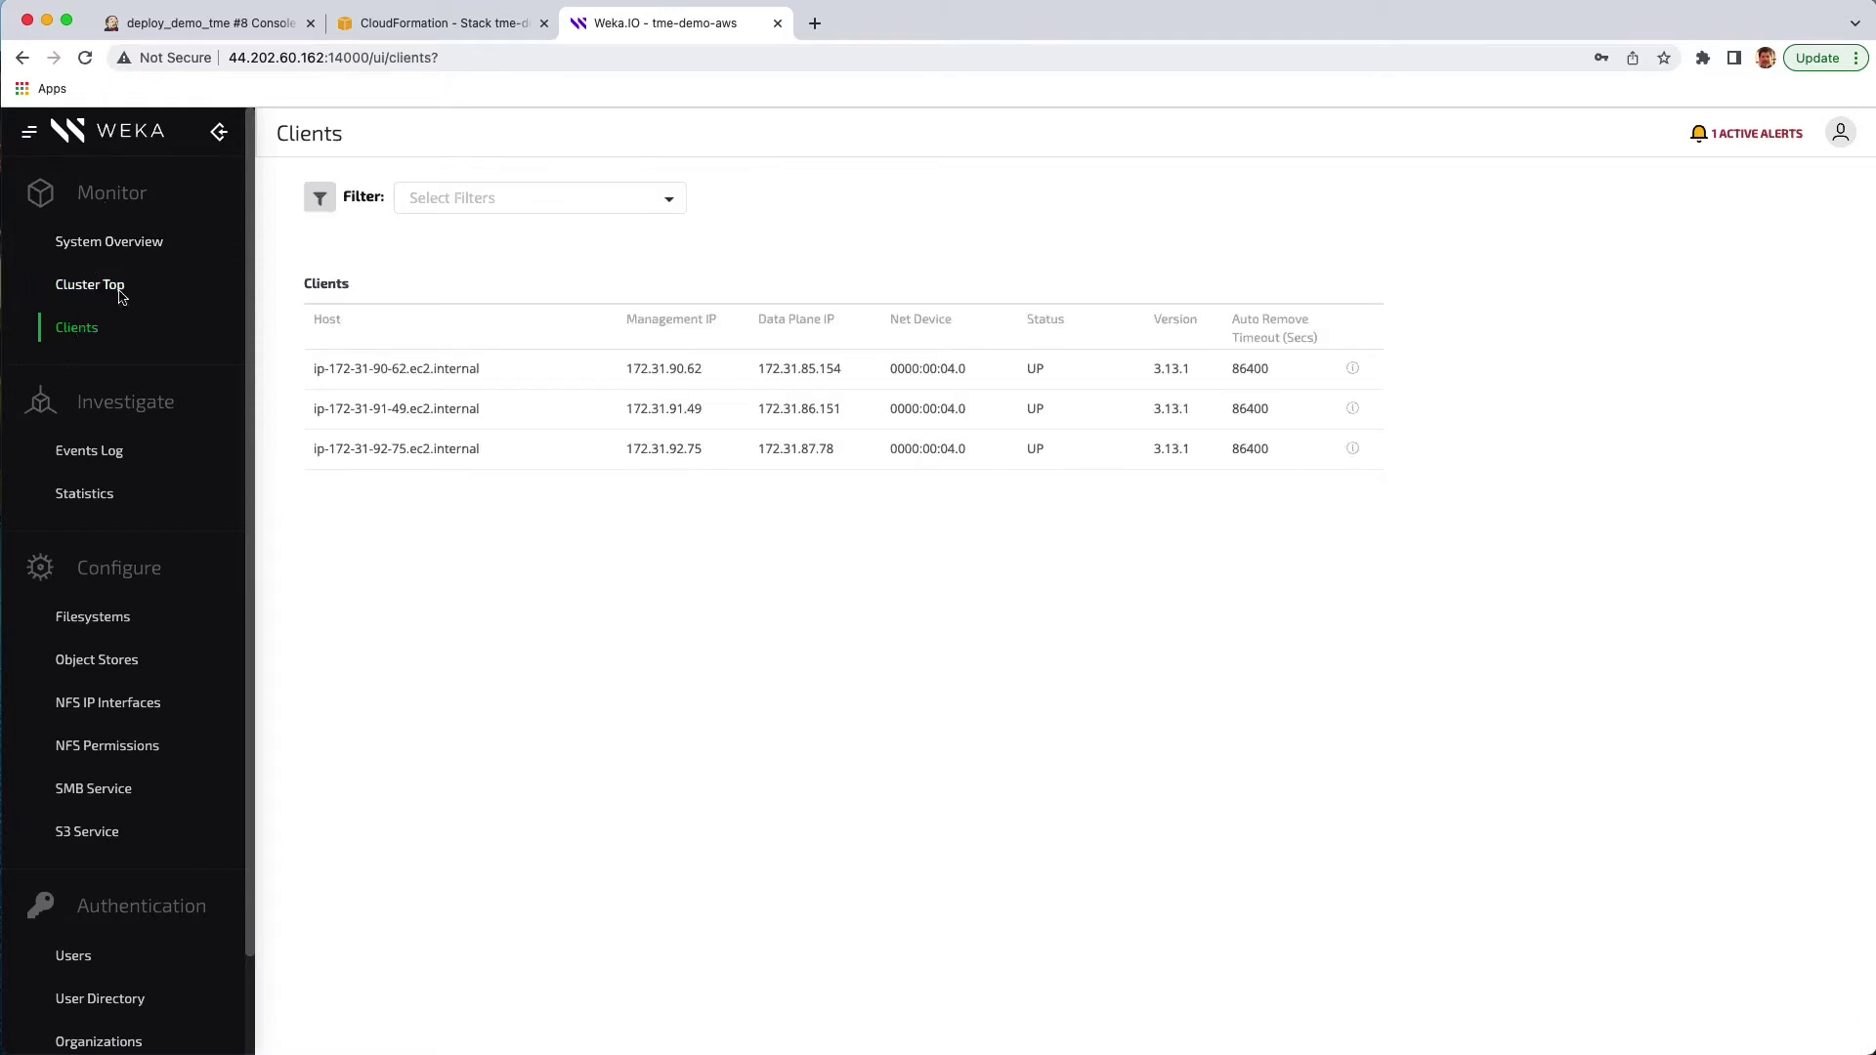
{"action": "left_click", "coordinate": [108, 458]}
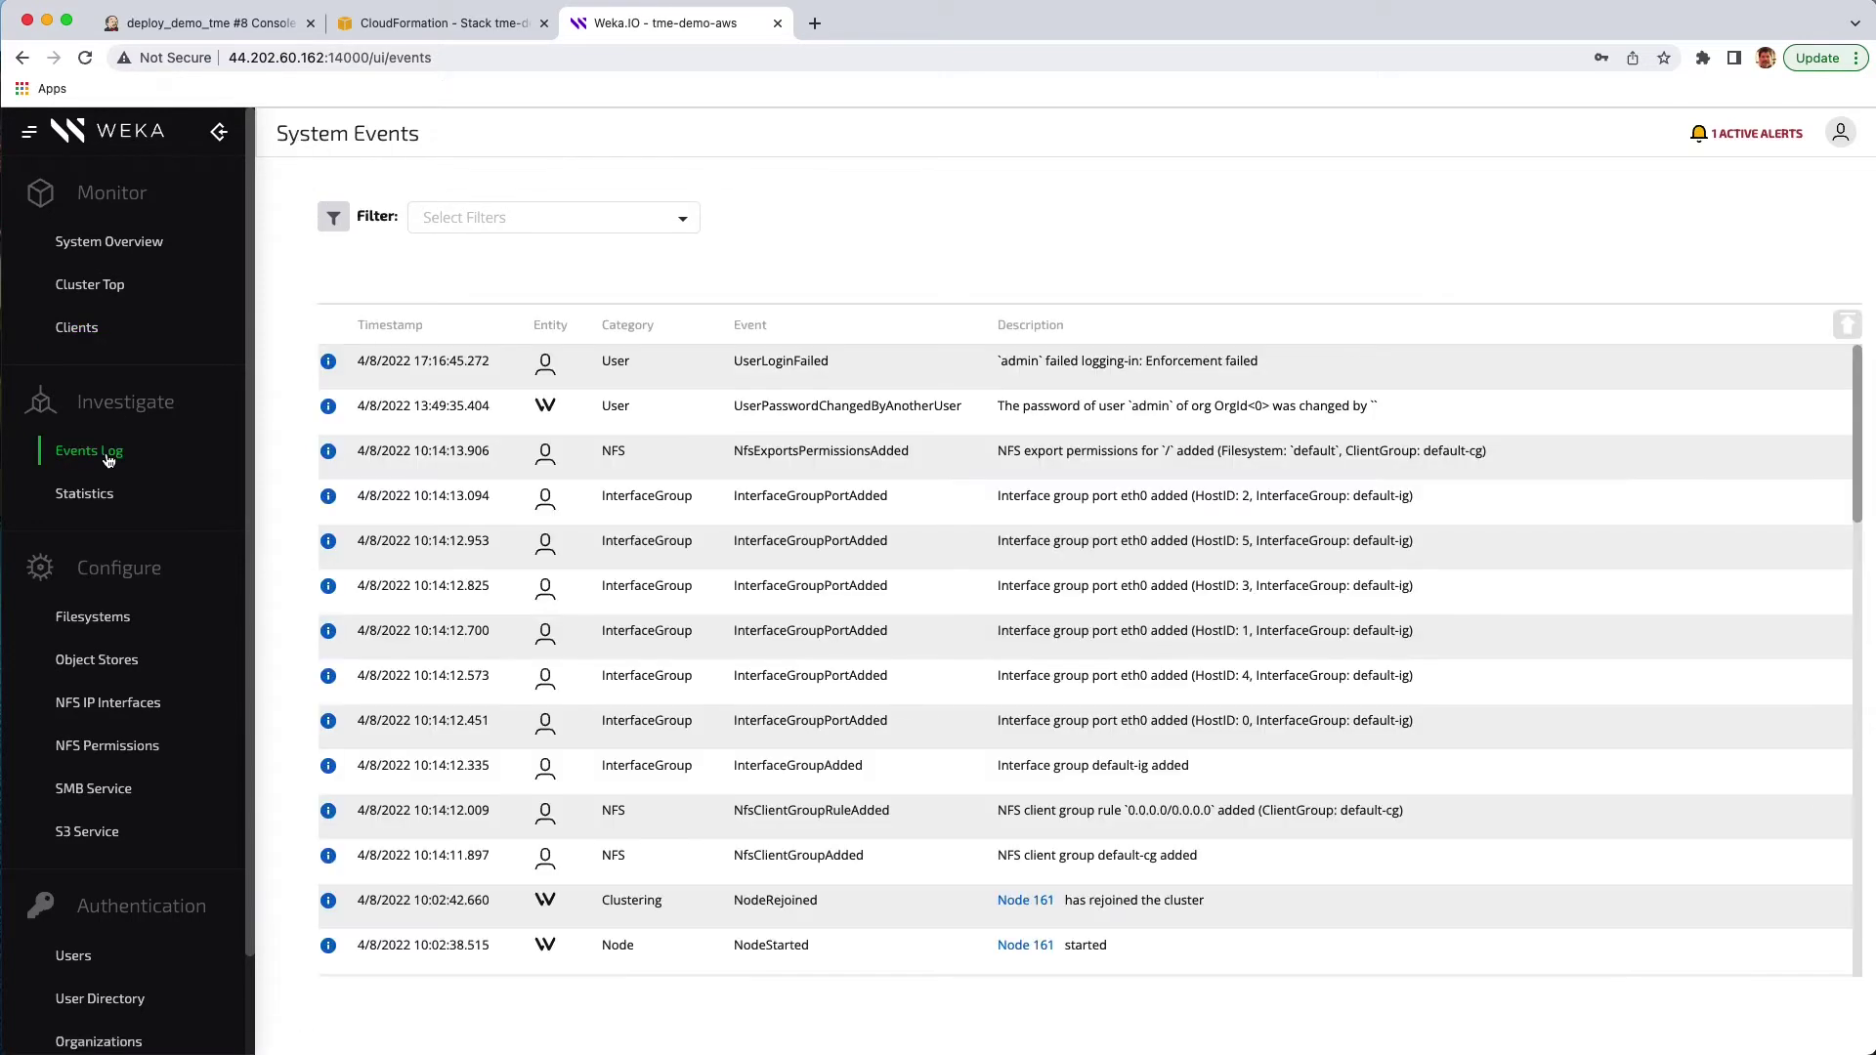
{"action": "left_click", "coordinate": [105, 507]}
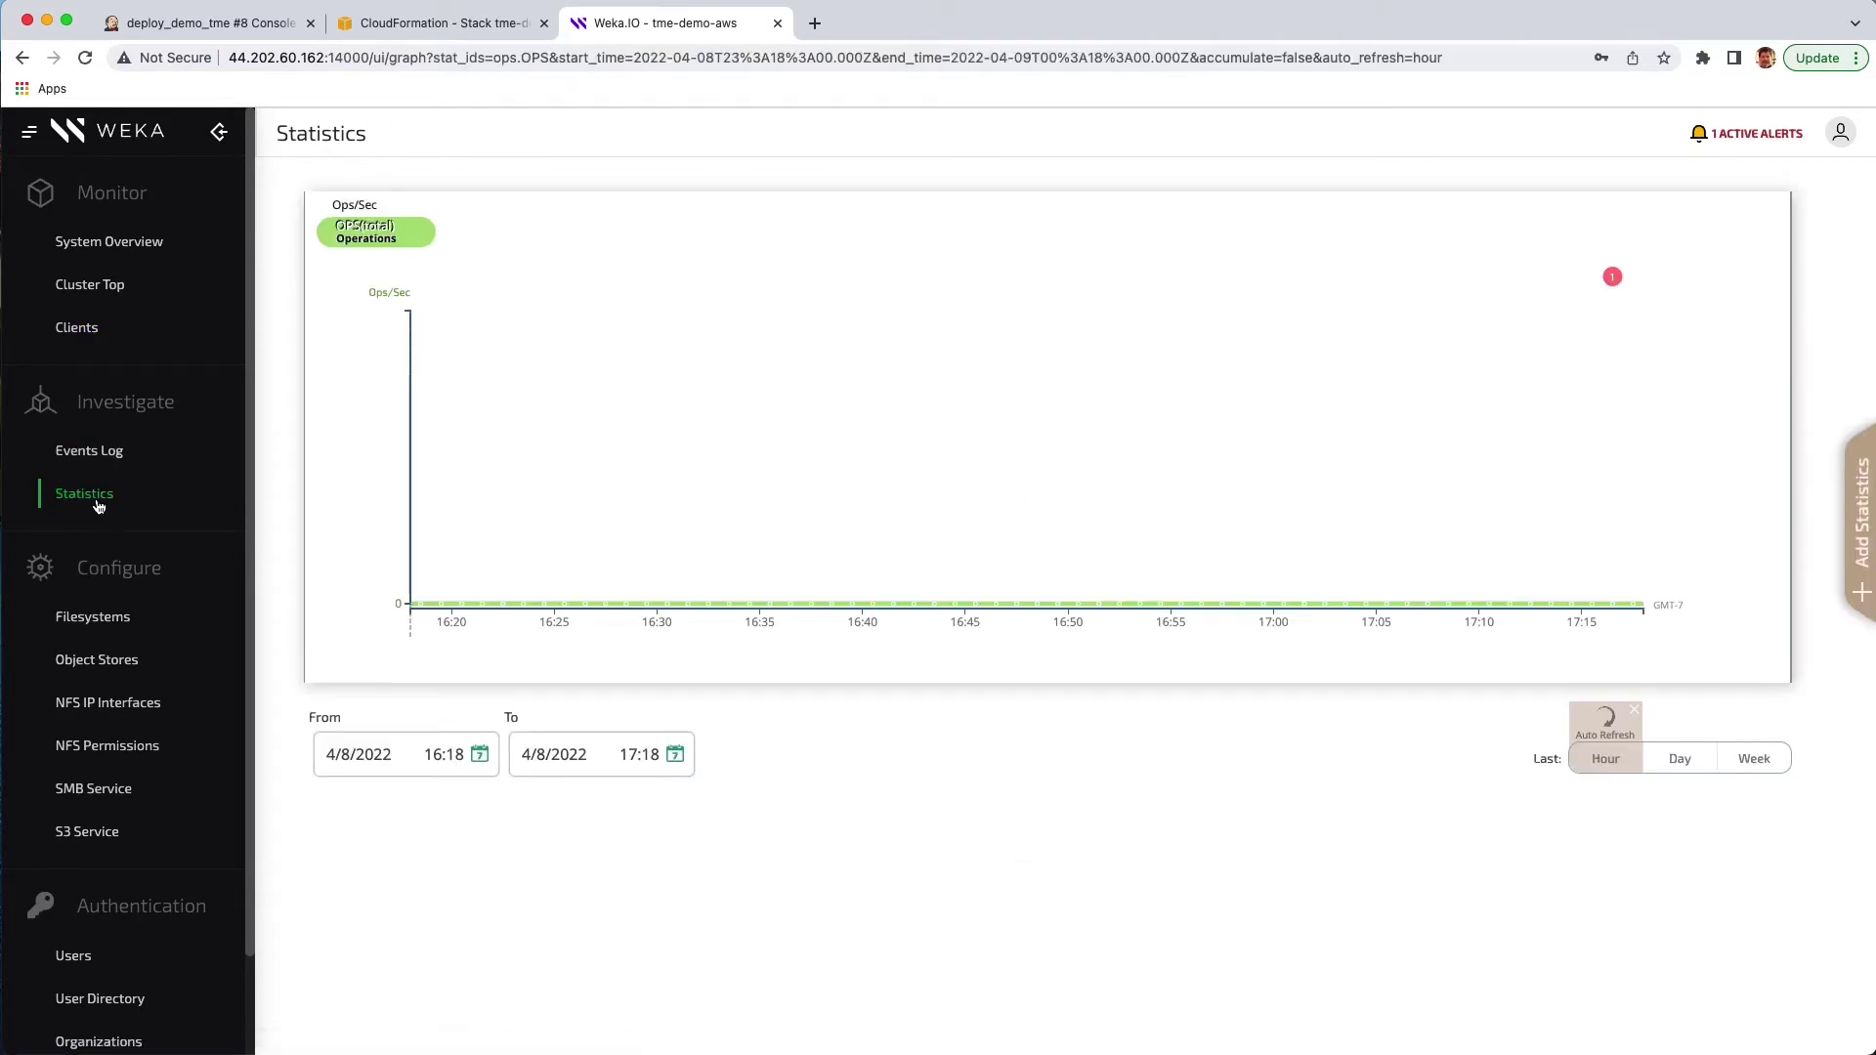
{"action": "left_click", "coordinate": [1862, 516]}
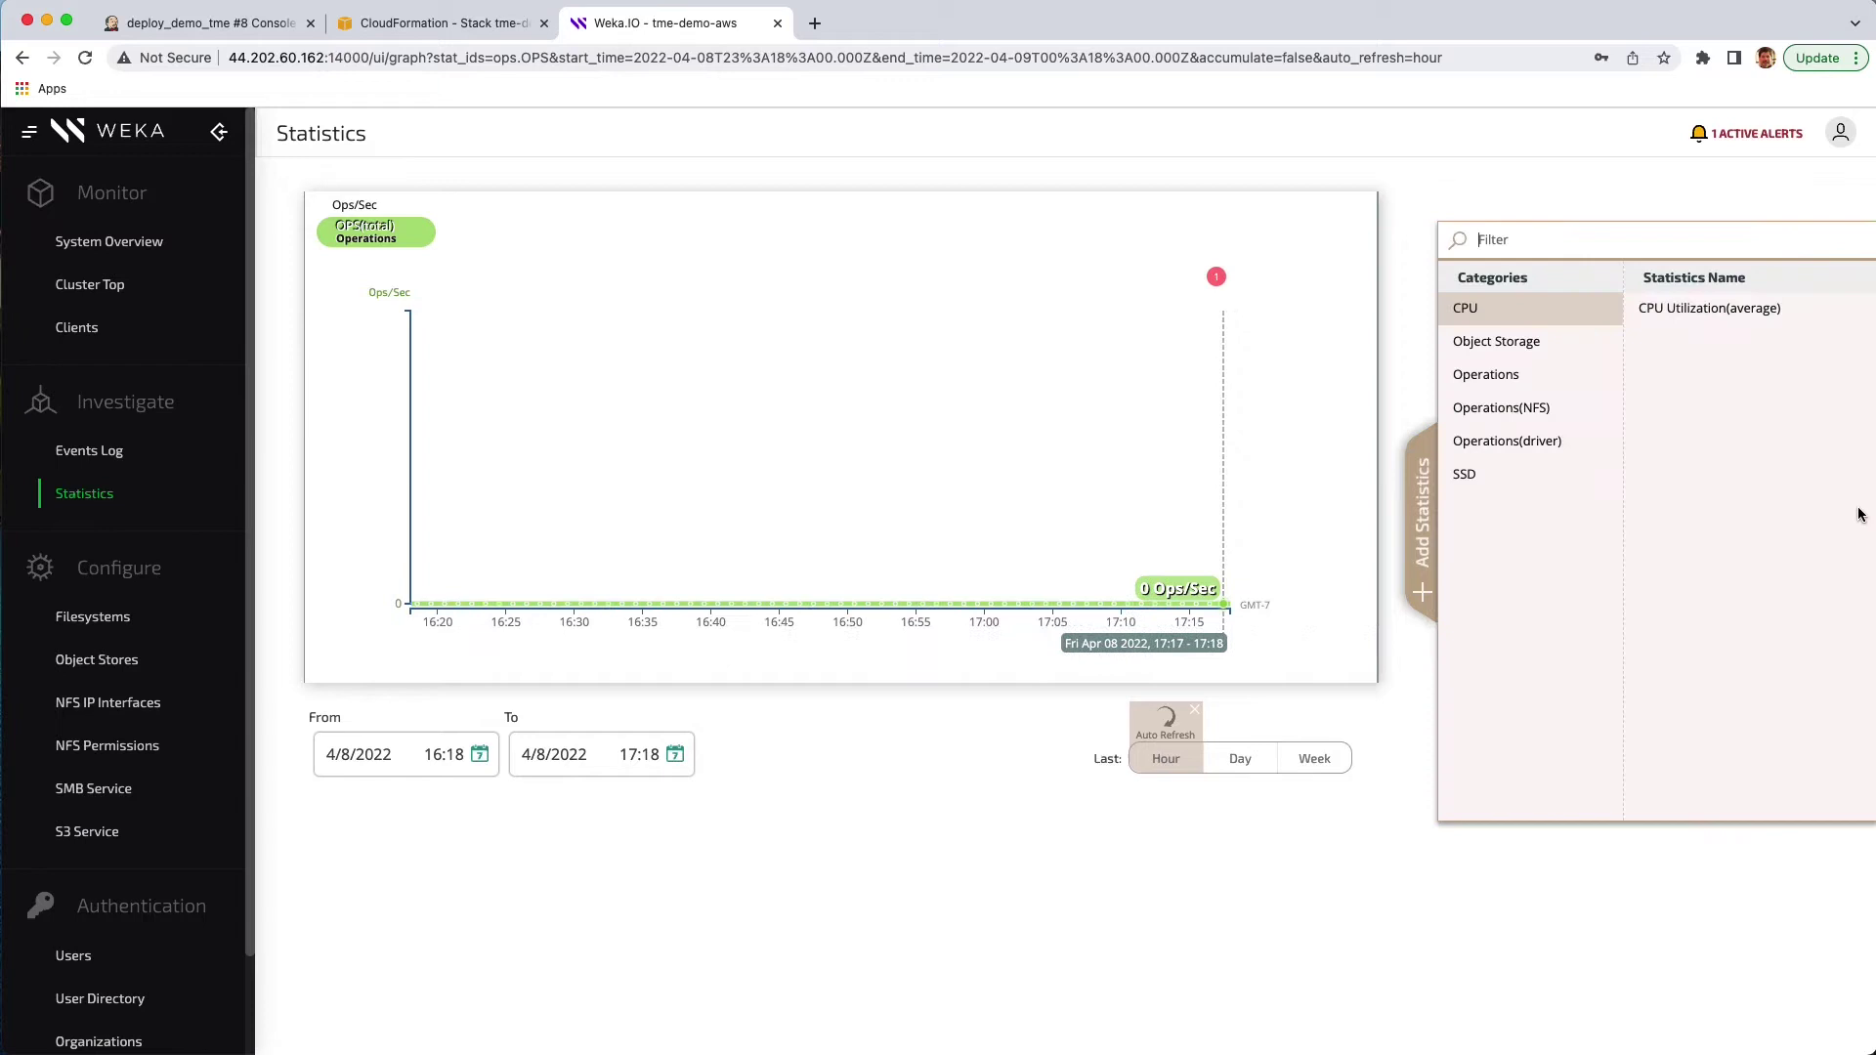
{"action": "left_click", "coordinate": [1494, 378]}
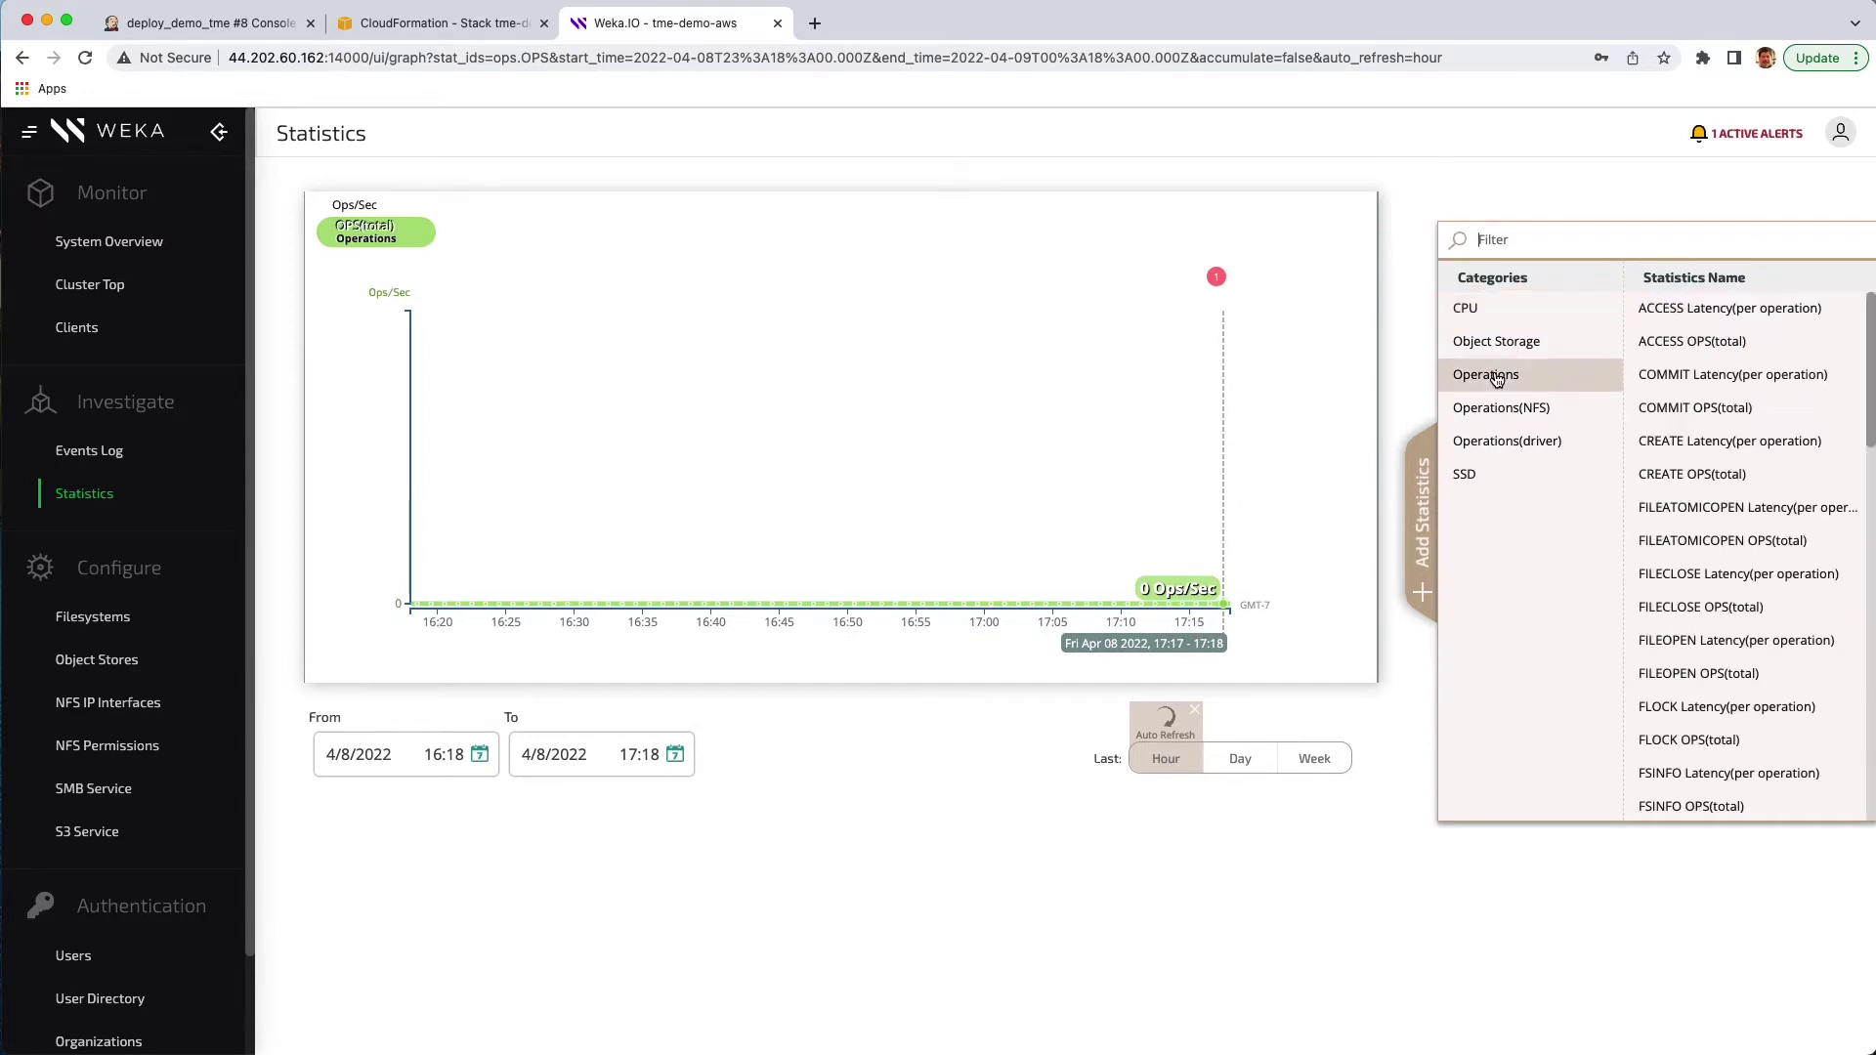
{"action": "left_click", "coordinate": [1495, 442]}
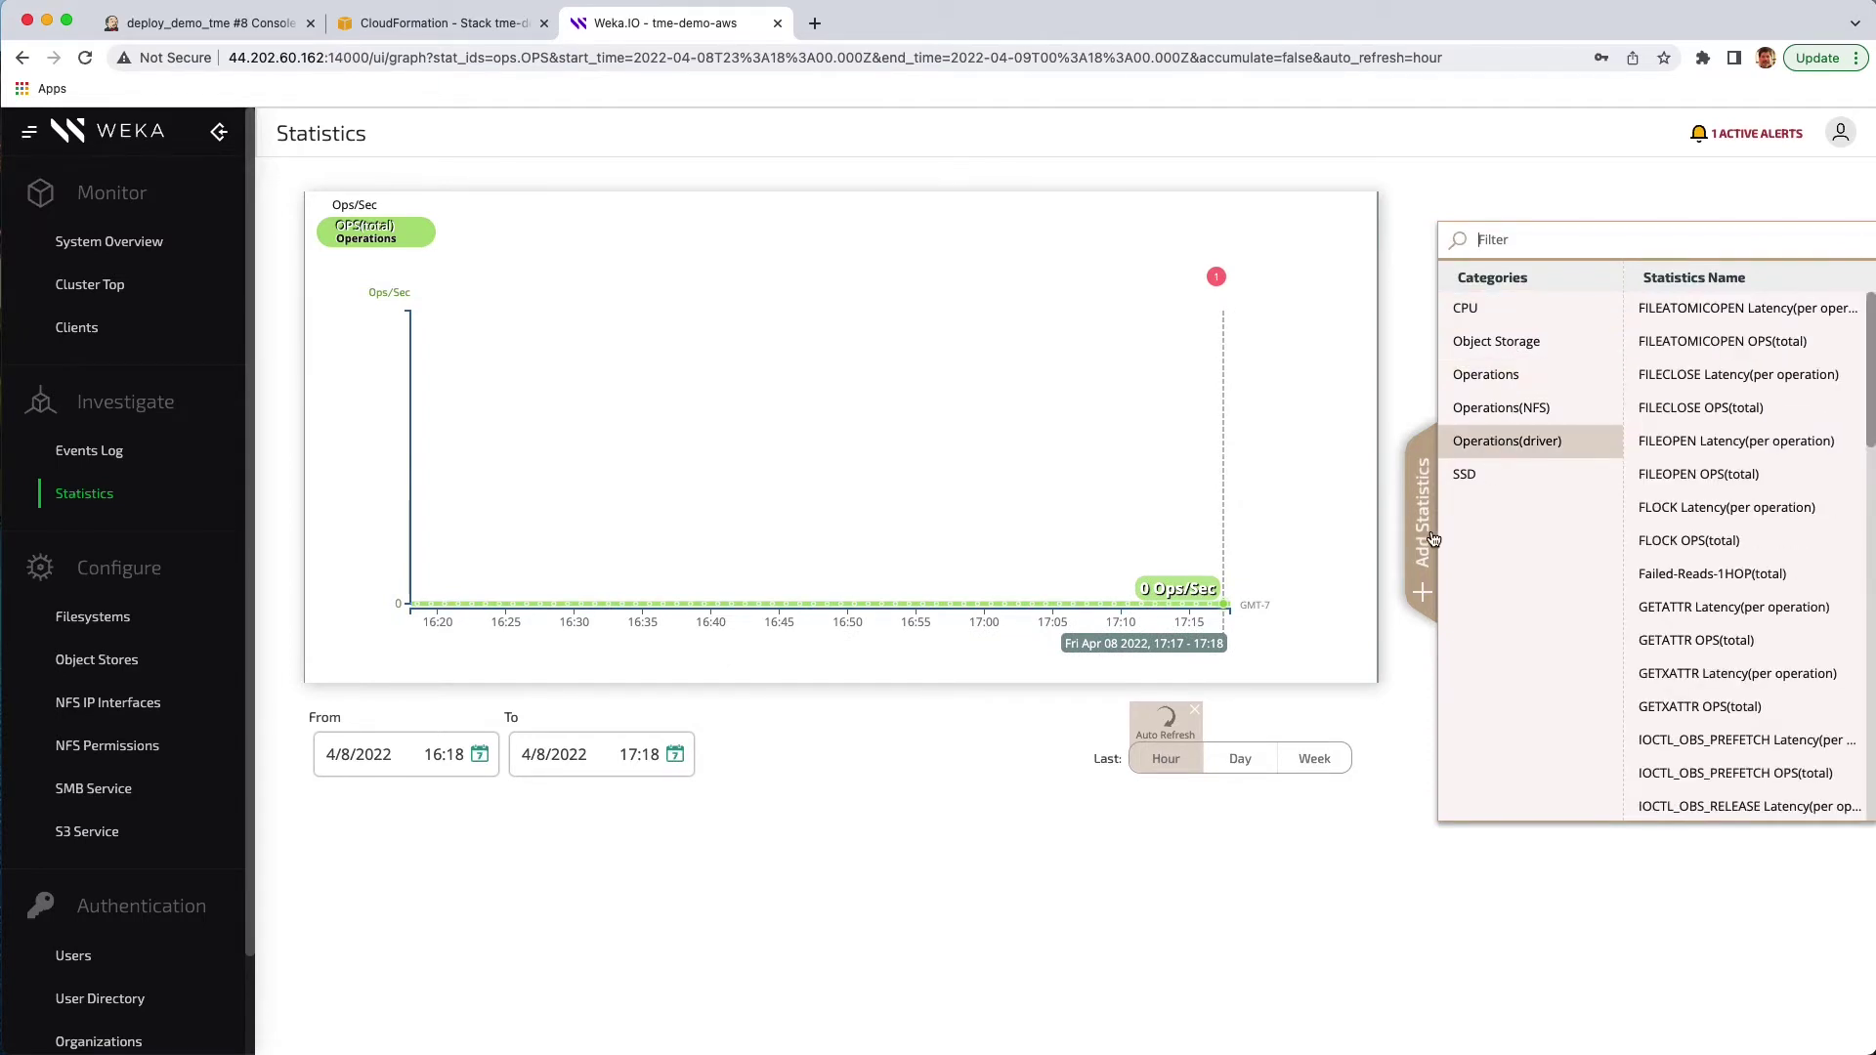
{"action": "left_click", "coordinate": [1423, 541]}
{"action": "mouse_move", "coordinate": [1612, 283]}
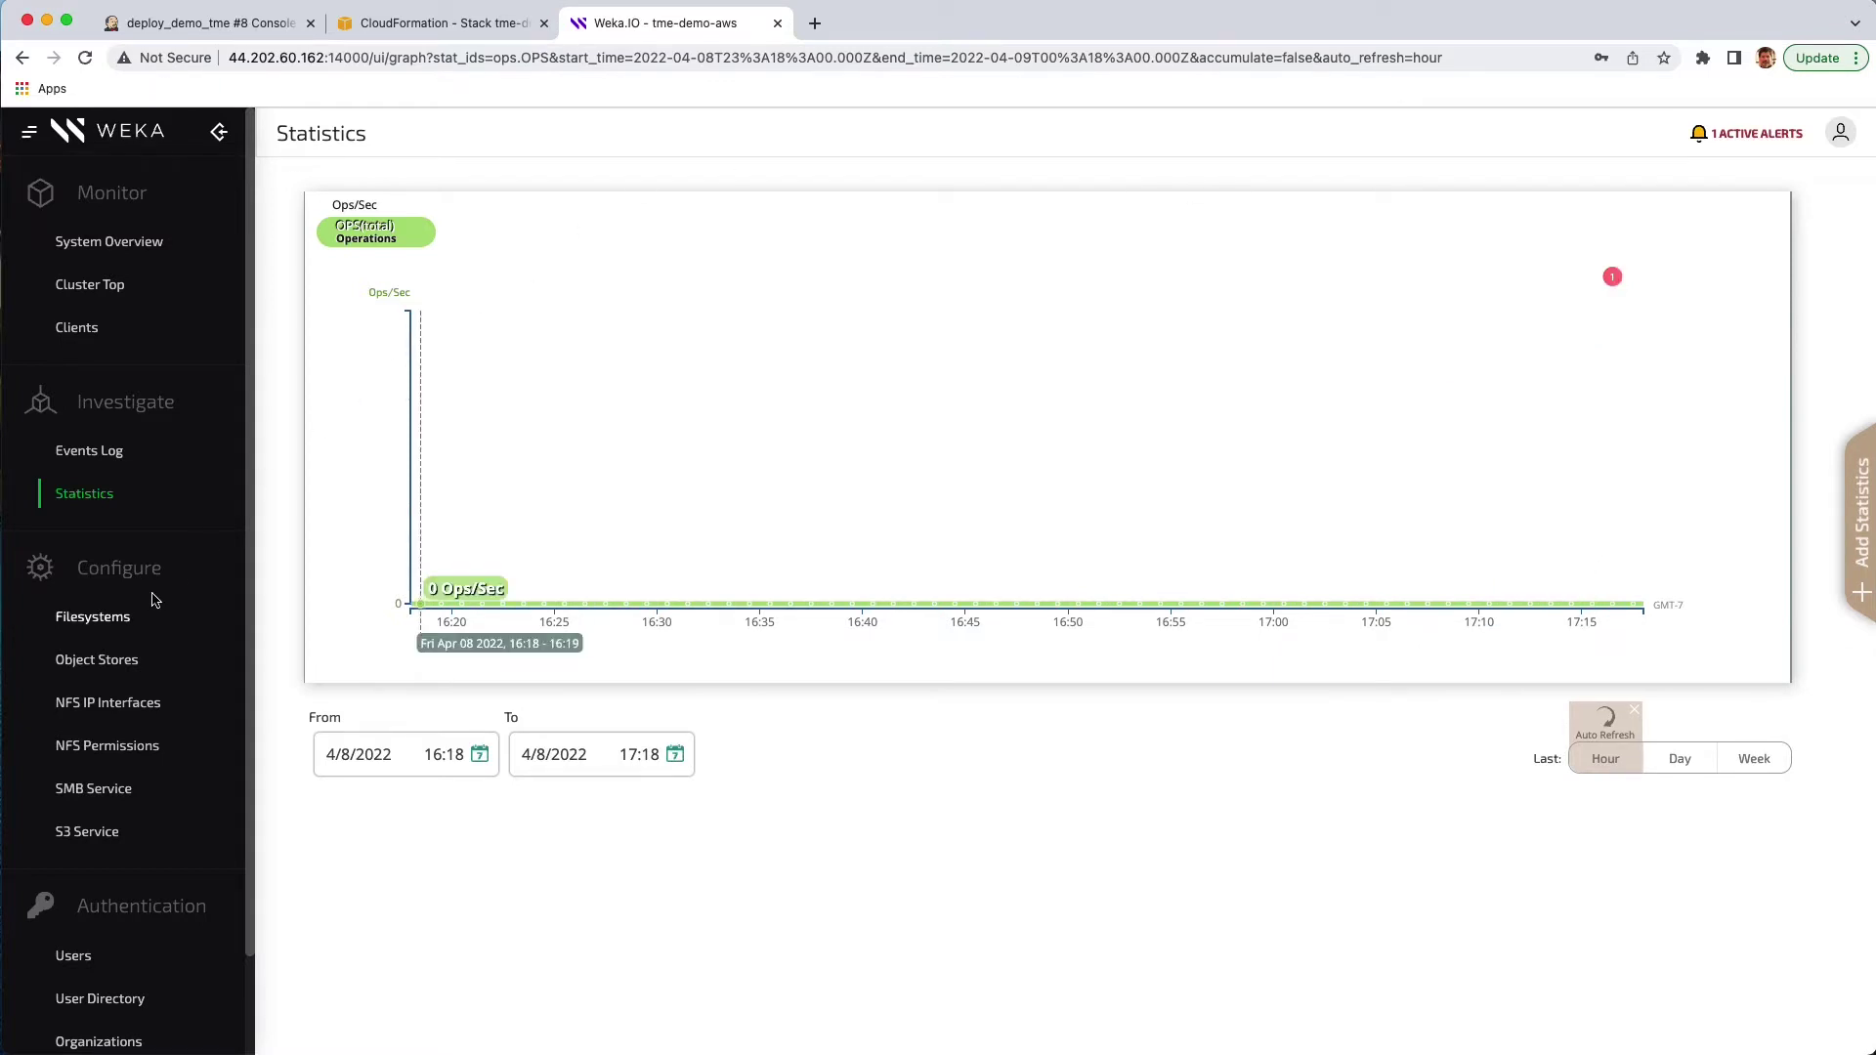
{"action": "scroll", "coordinate": [151, 596], "scroll_direction": "down", "scroll_amount": 2}
- Inspect the default filesystem's settings without changes, then view the Internal Users list
{"action": "left_click", "coordinate": [105, 508]}
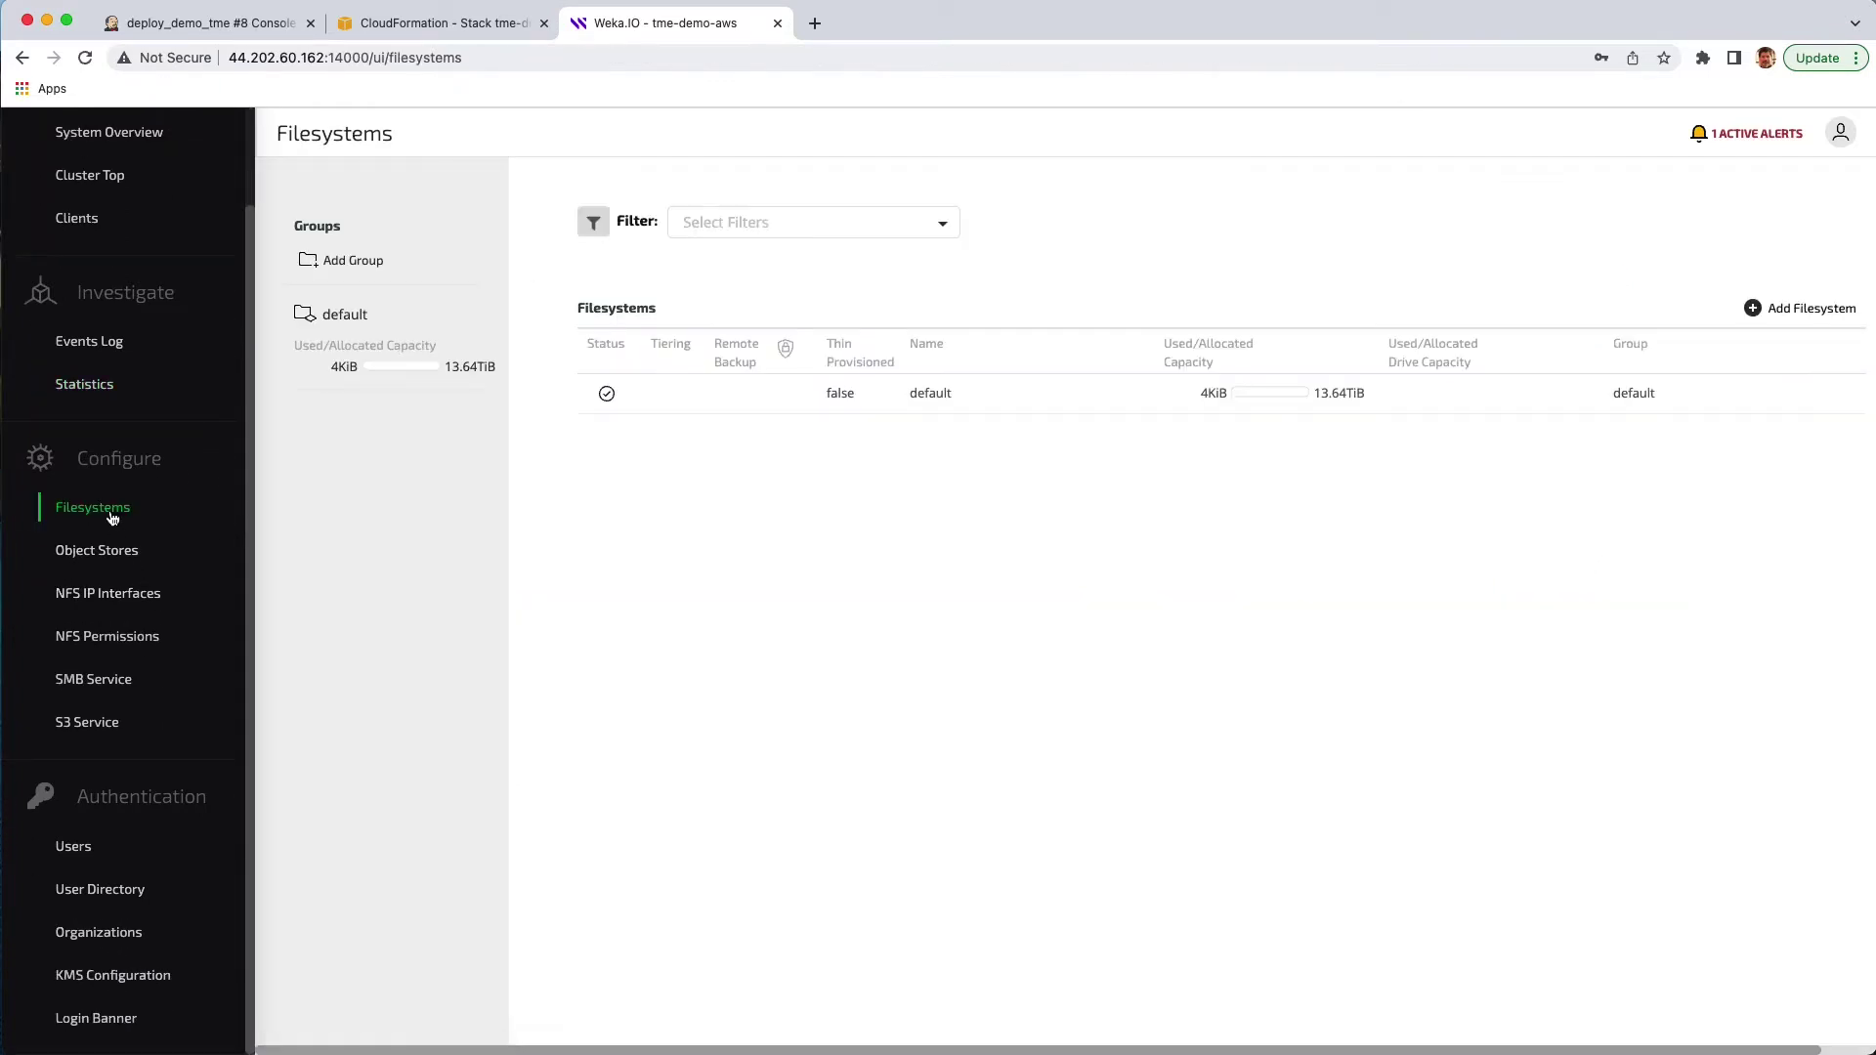
{"action": "left_click", "coordinate": [1487, 403]}
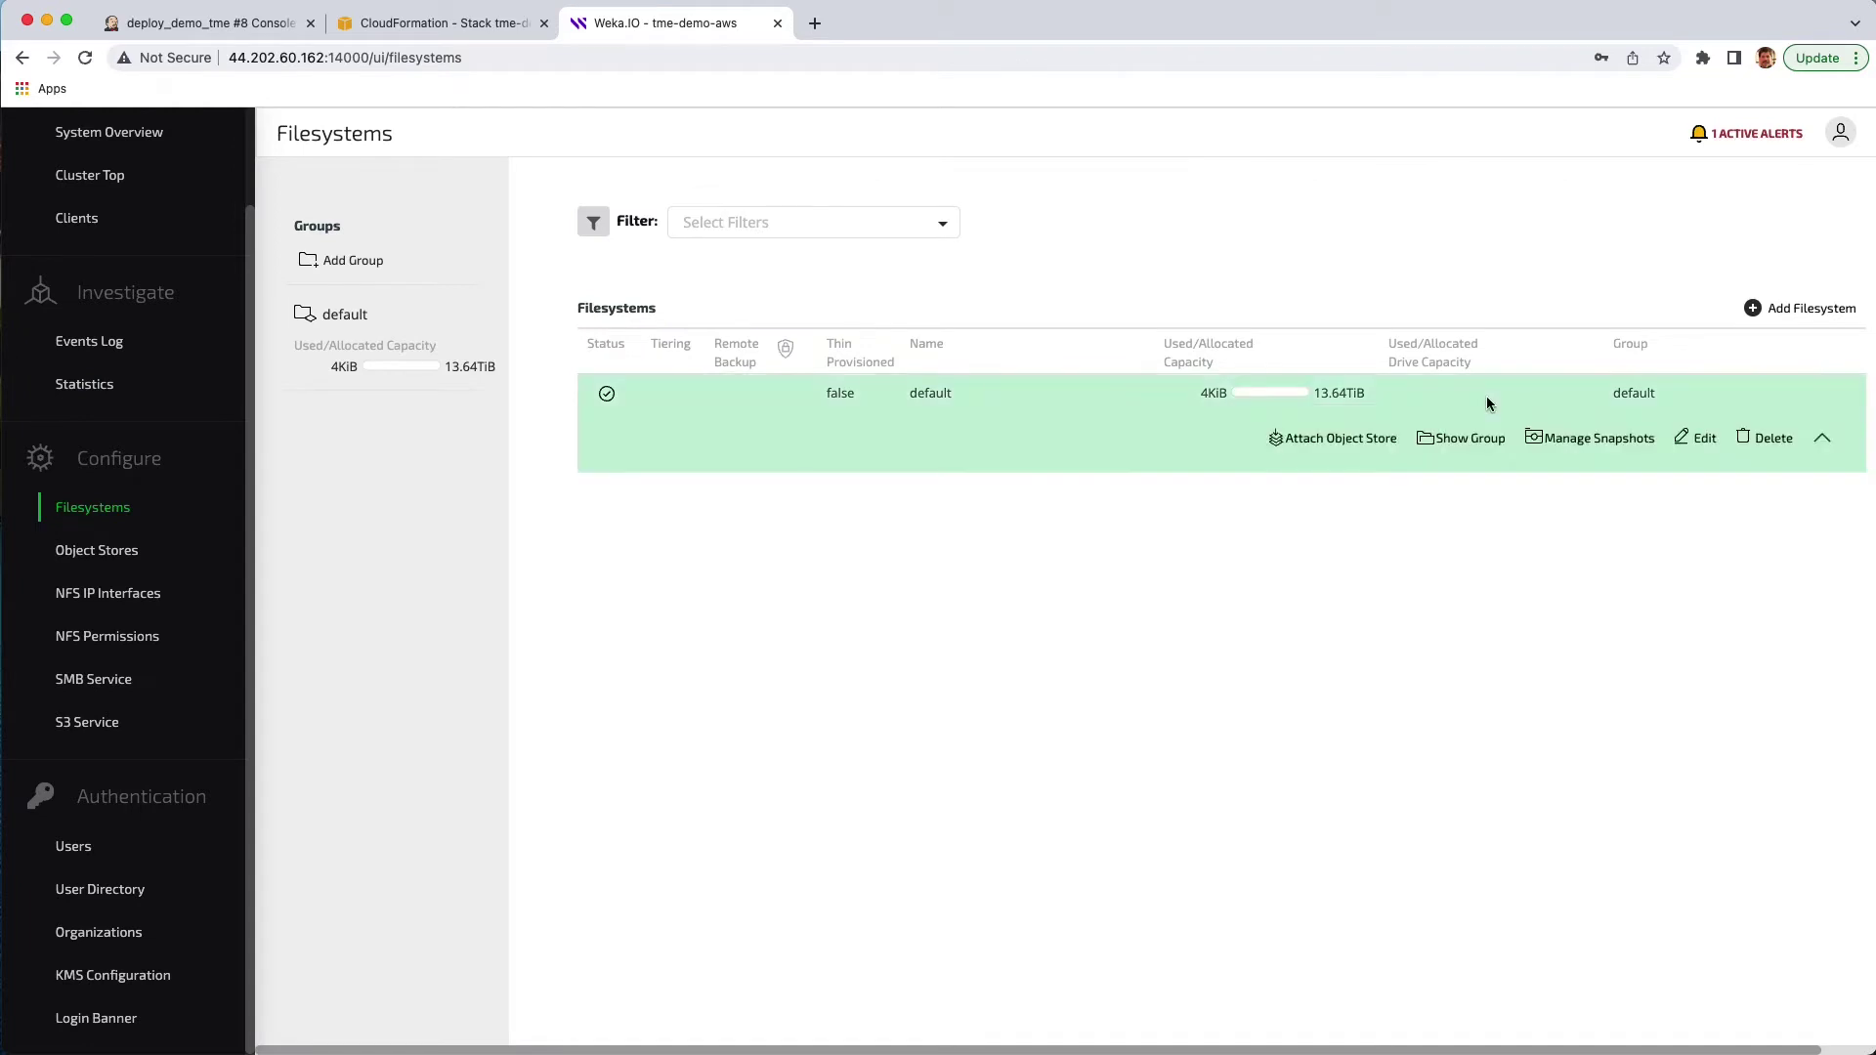
{"action": "left_click", "coordinate": [1700, 438]}
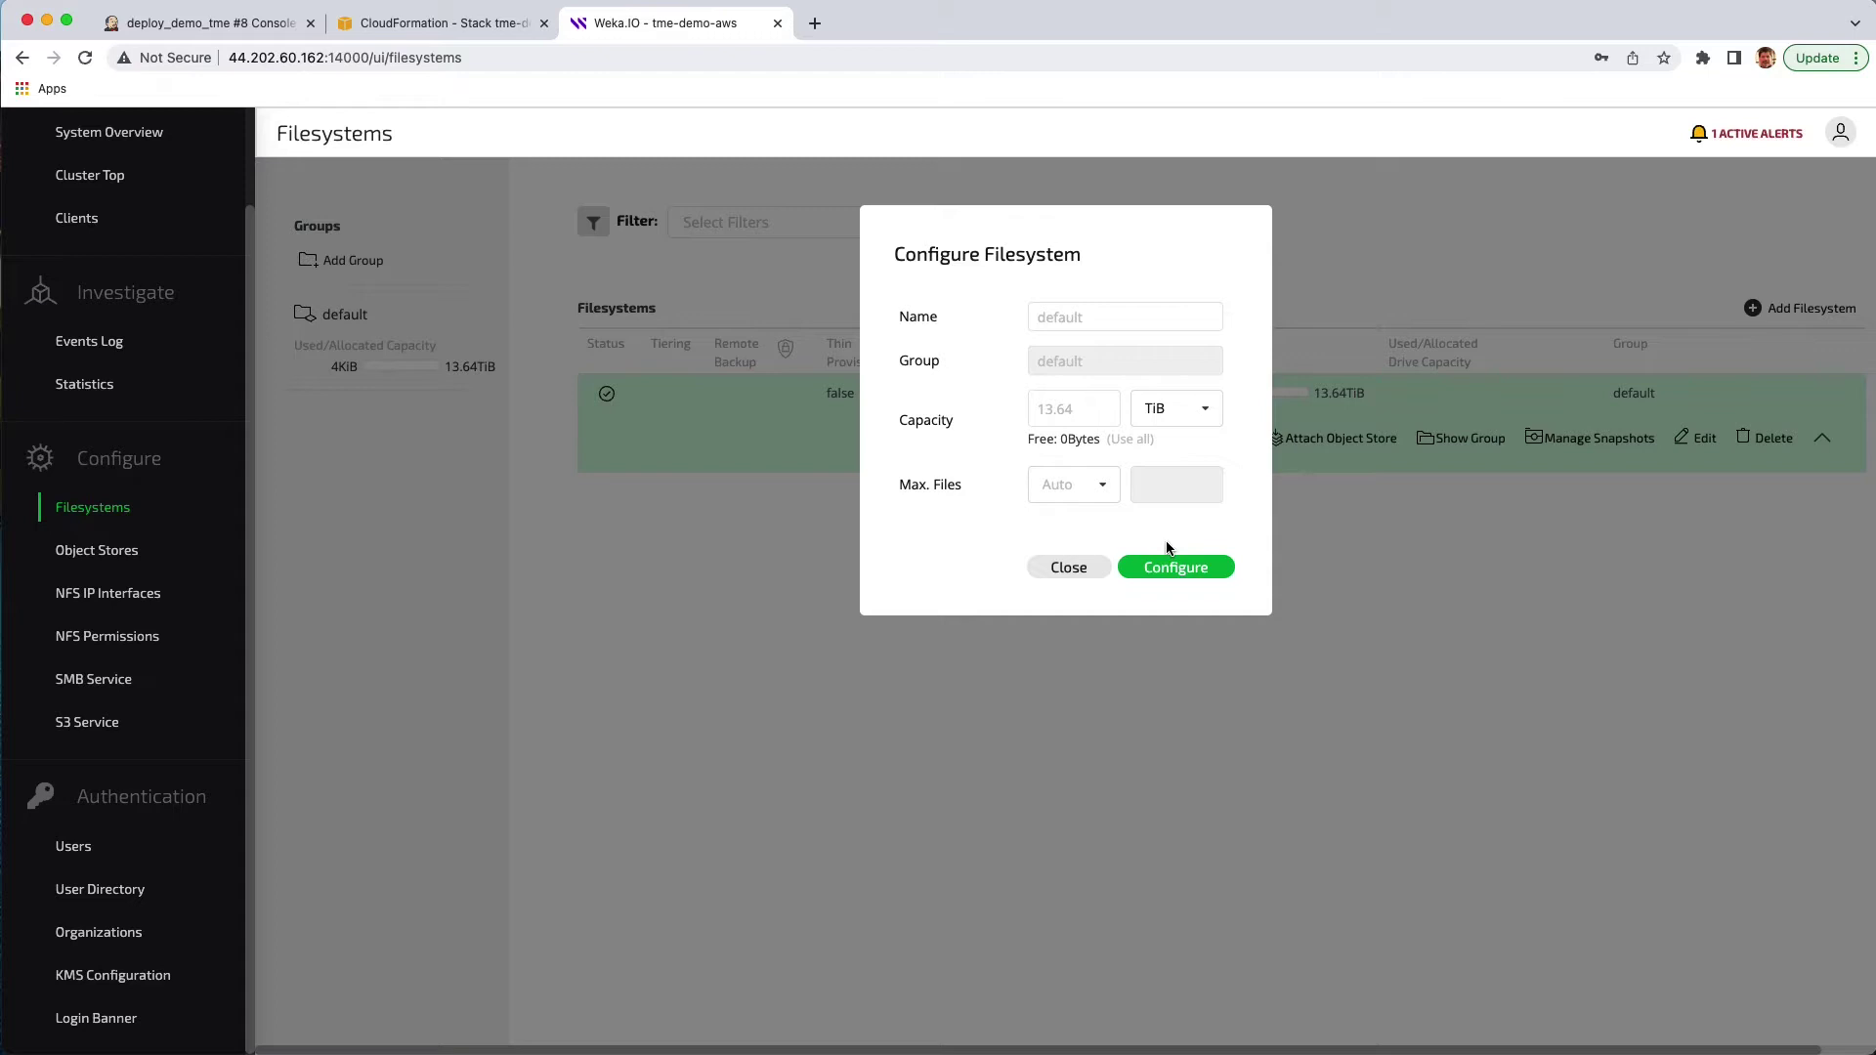
{"action": "left_click", "coordinate": [1071, 568]}
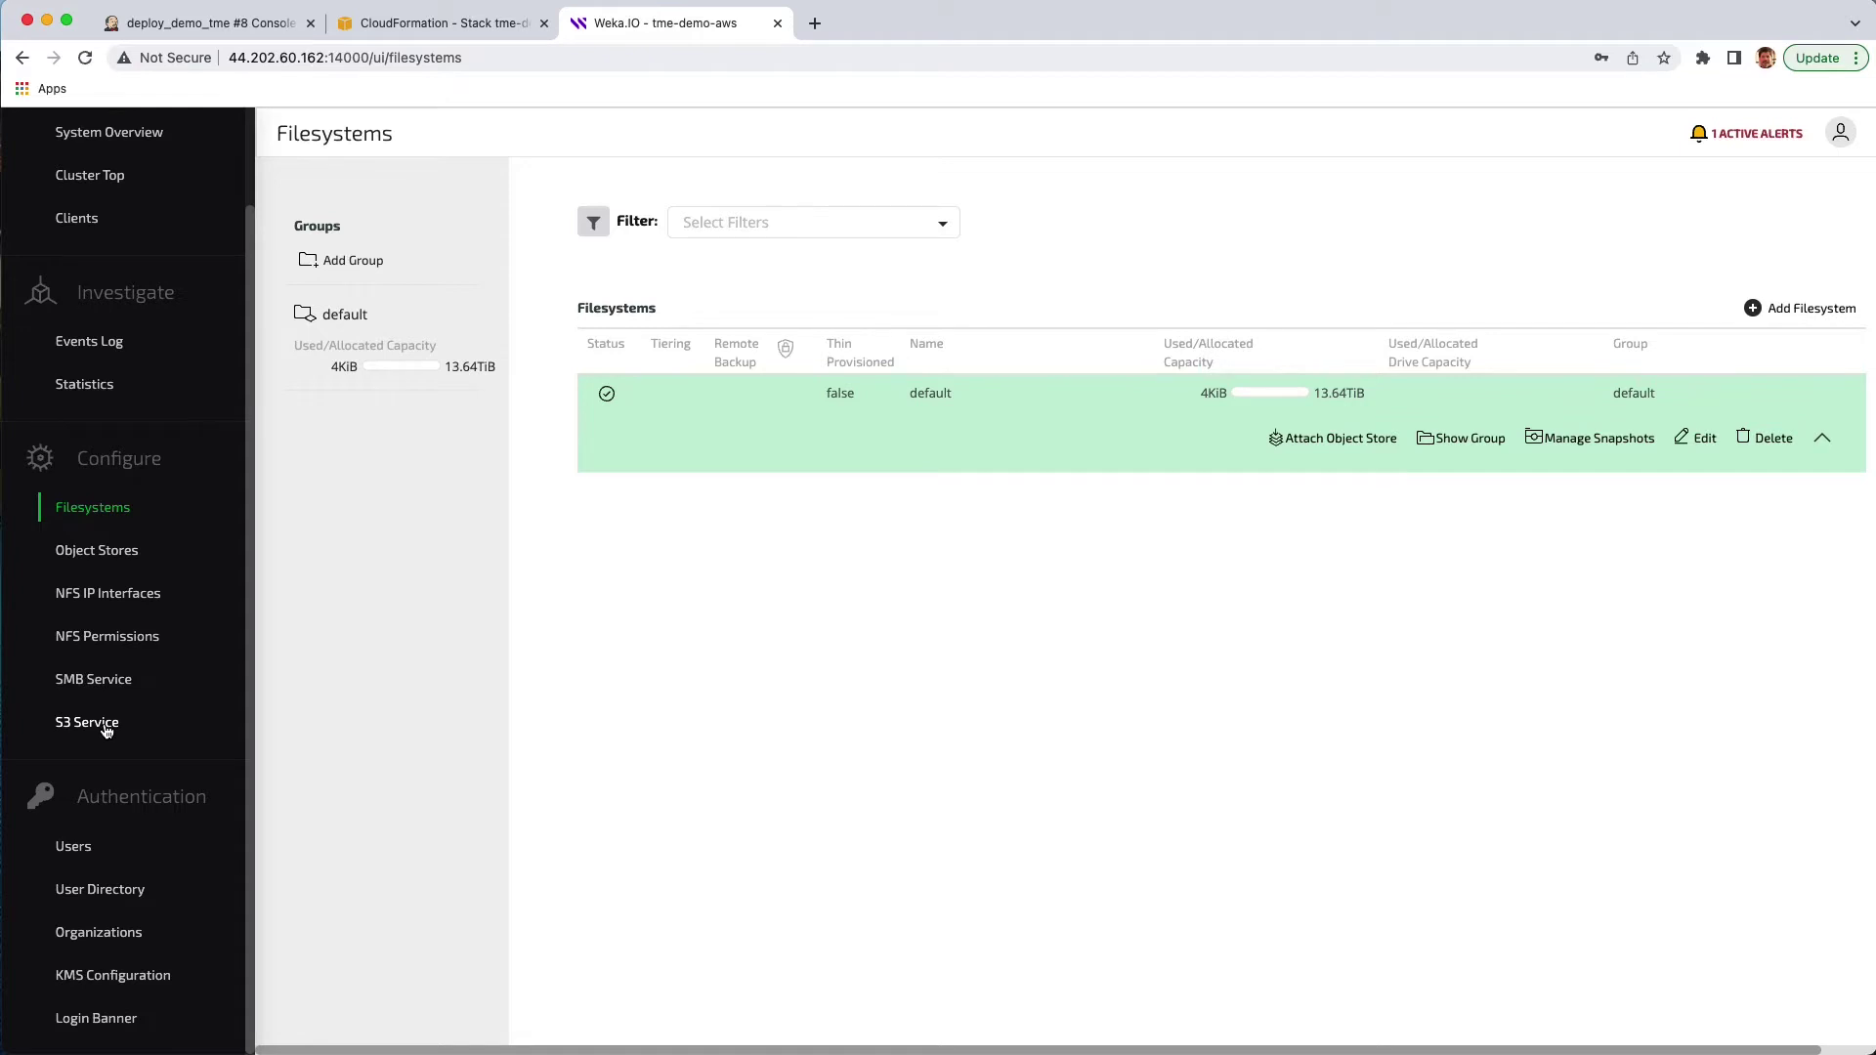
{"action": "left_click", "coordinate": [75, 853]}
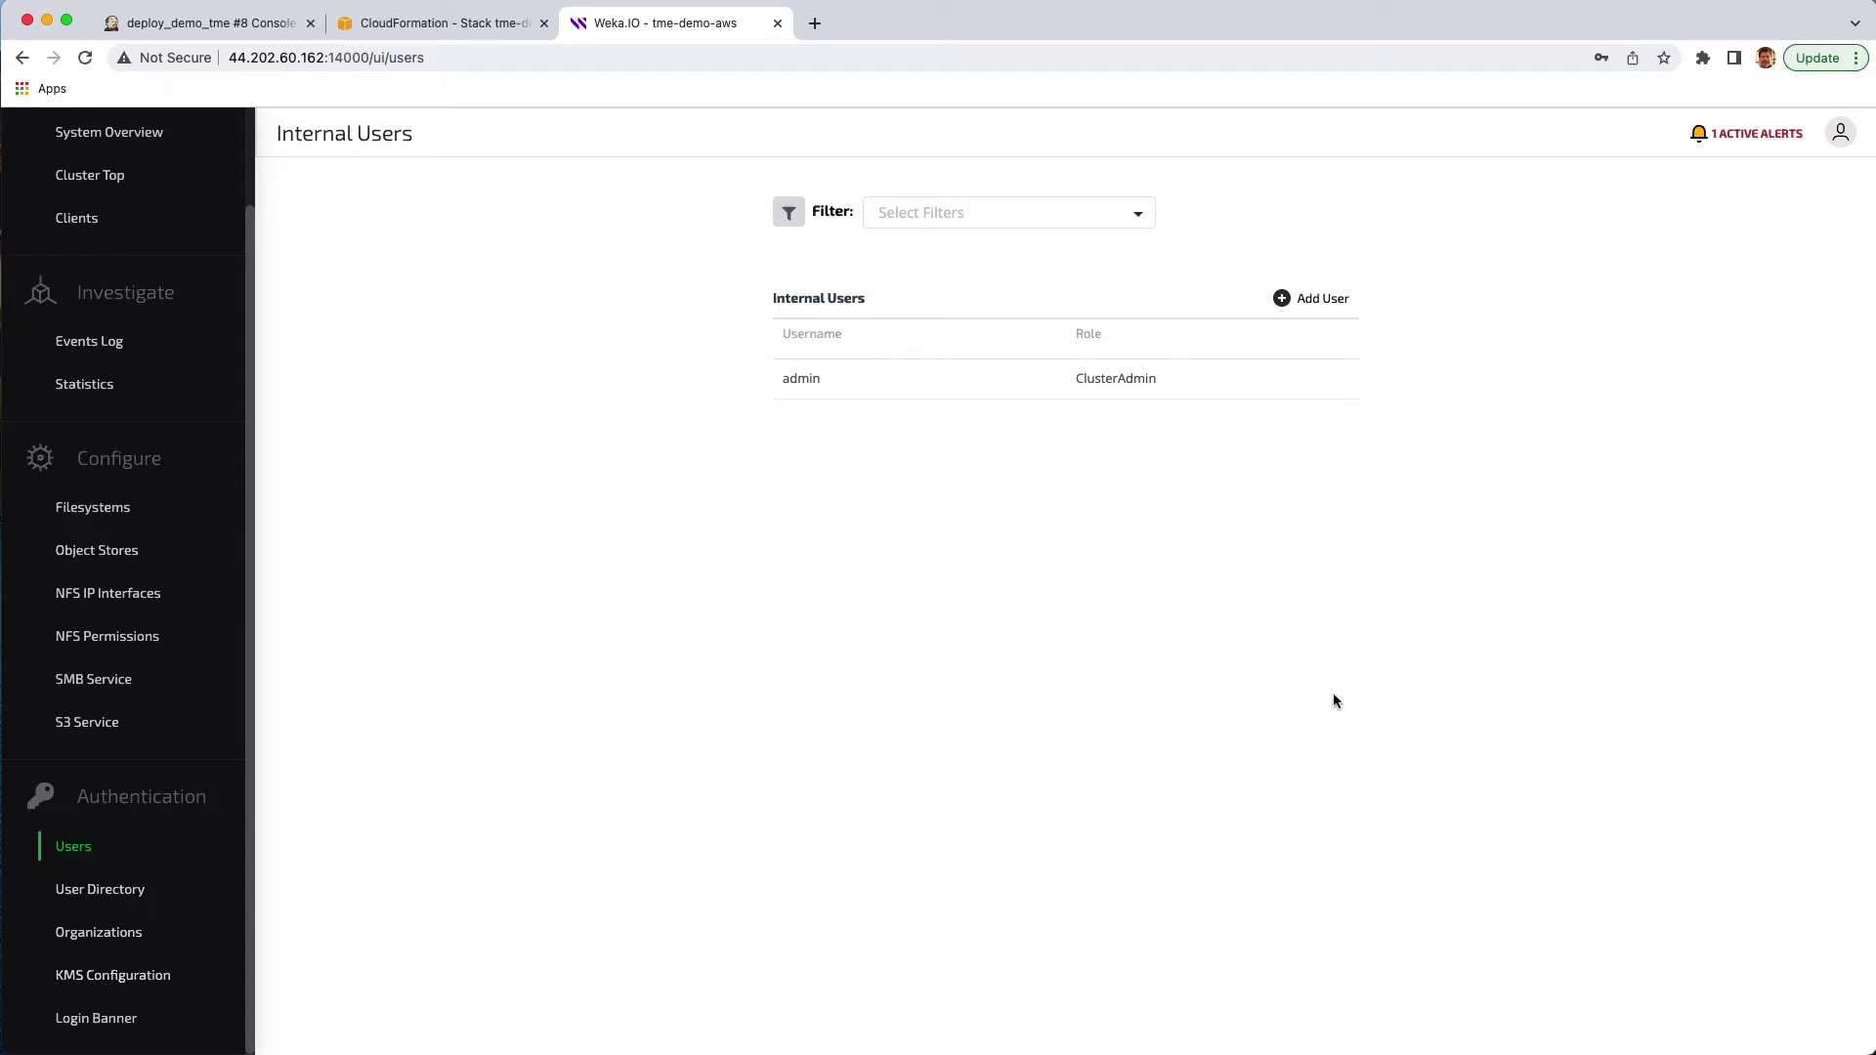
- Review the auto-generated TLS certificate alert, dismiss it, and bring up the user menu
{"action": "left_click", "coordinate": [1752, 141]}
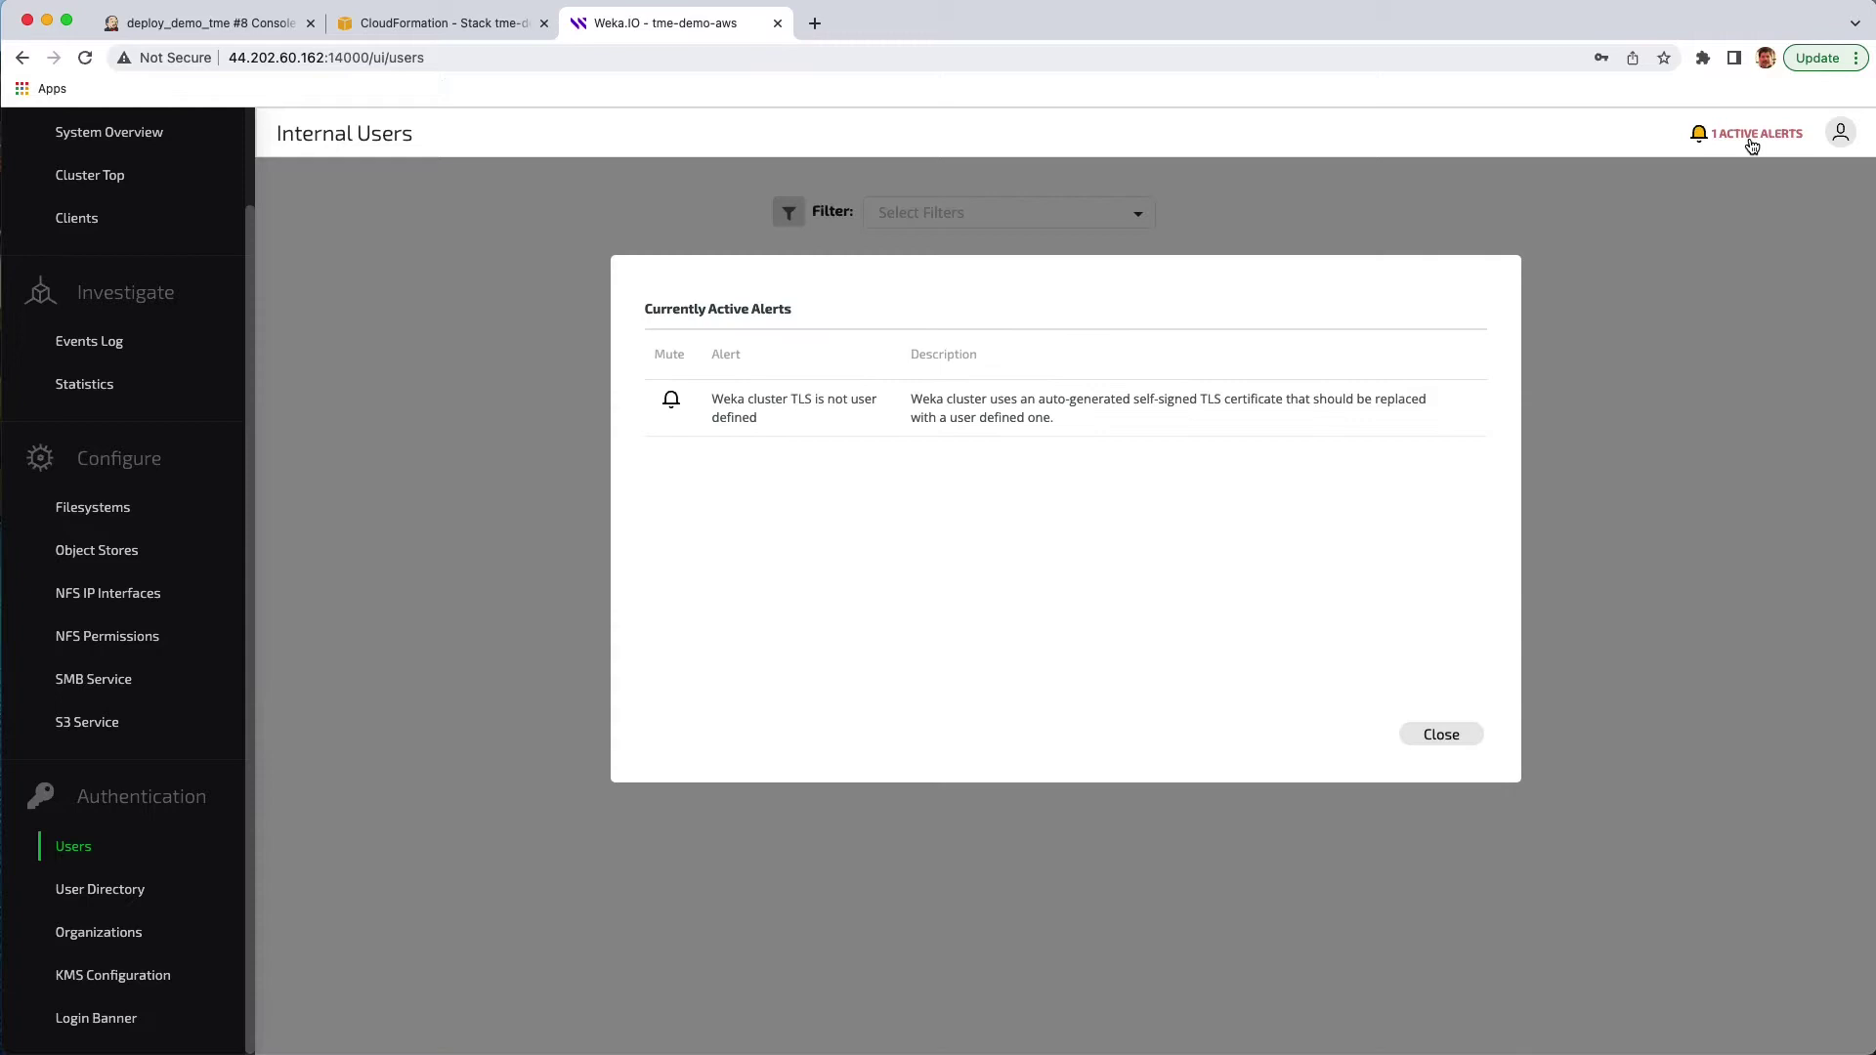
{"action": "left_click", "coordinate": [1465, 735]}
{"action": "left_click", "coordinate": [1840, 132]}
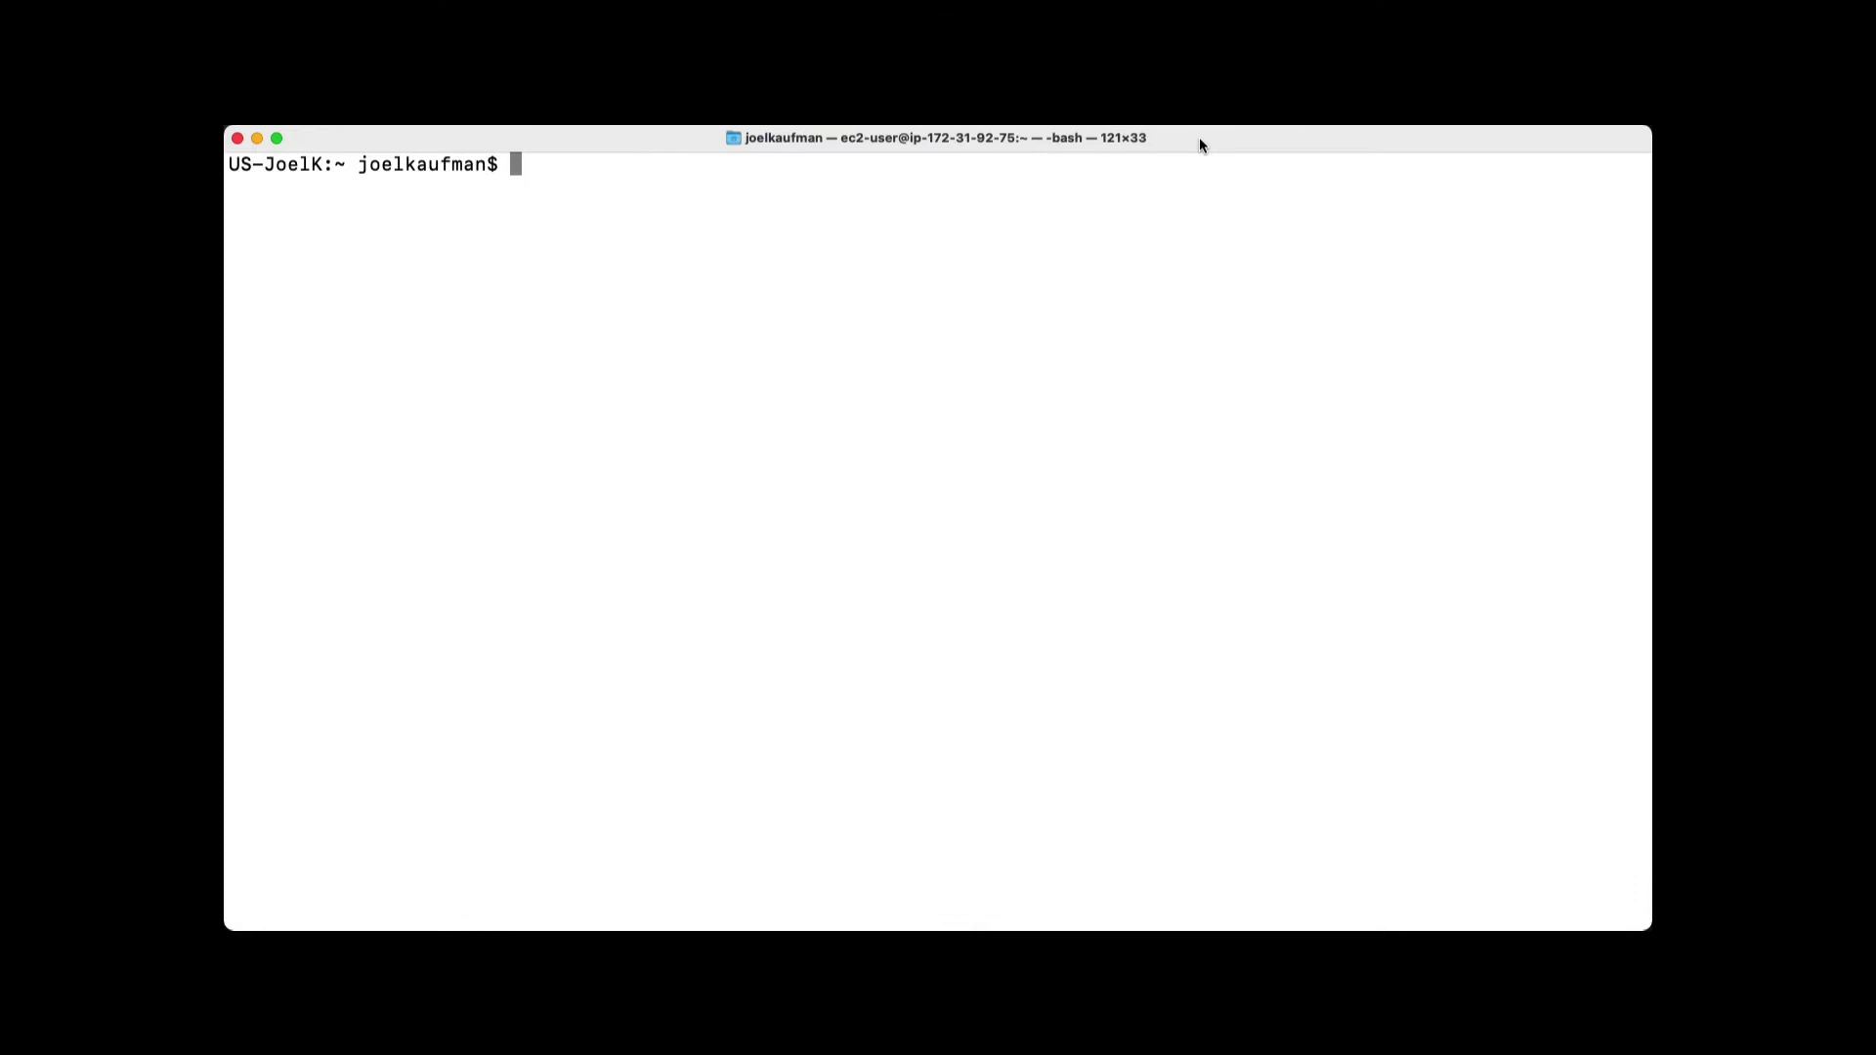
- SSH into the cluster host and run weka to list its subcommands
{"action": "key", "text": "super+v"}
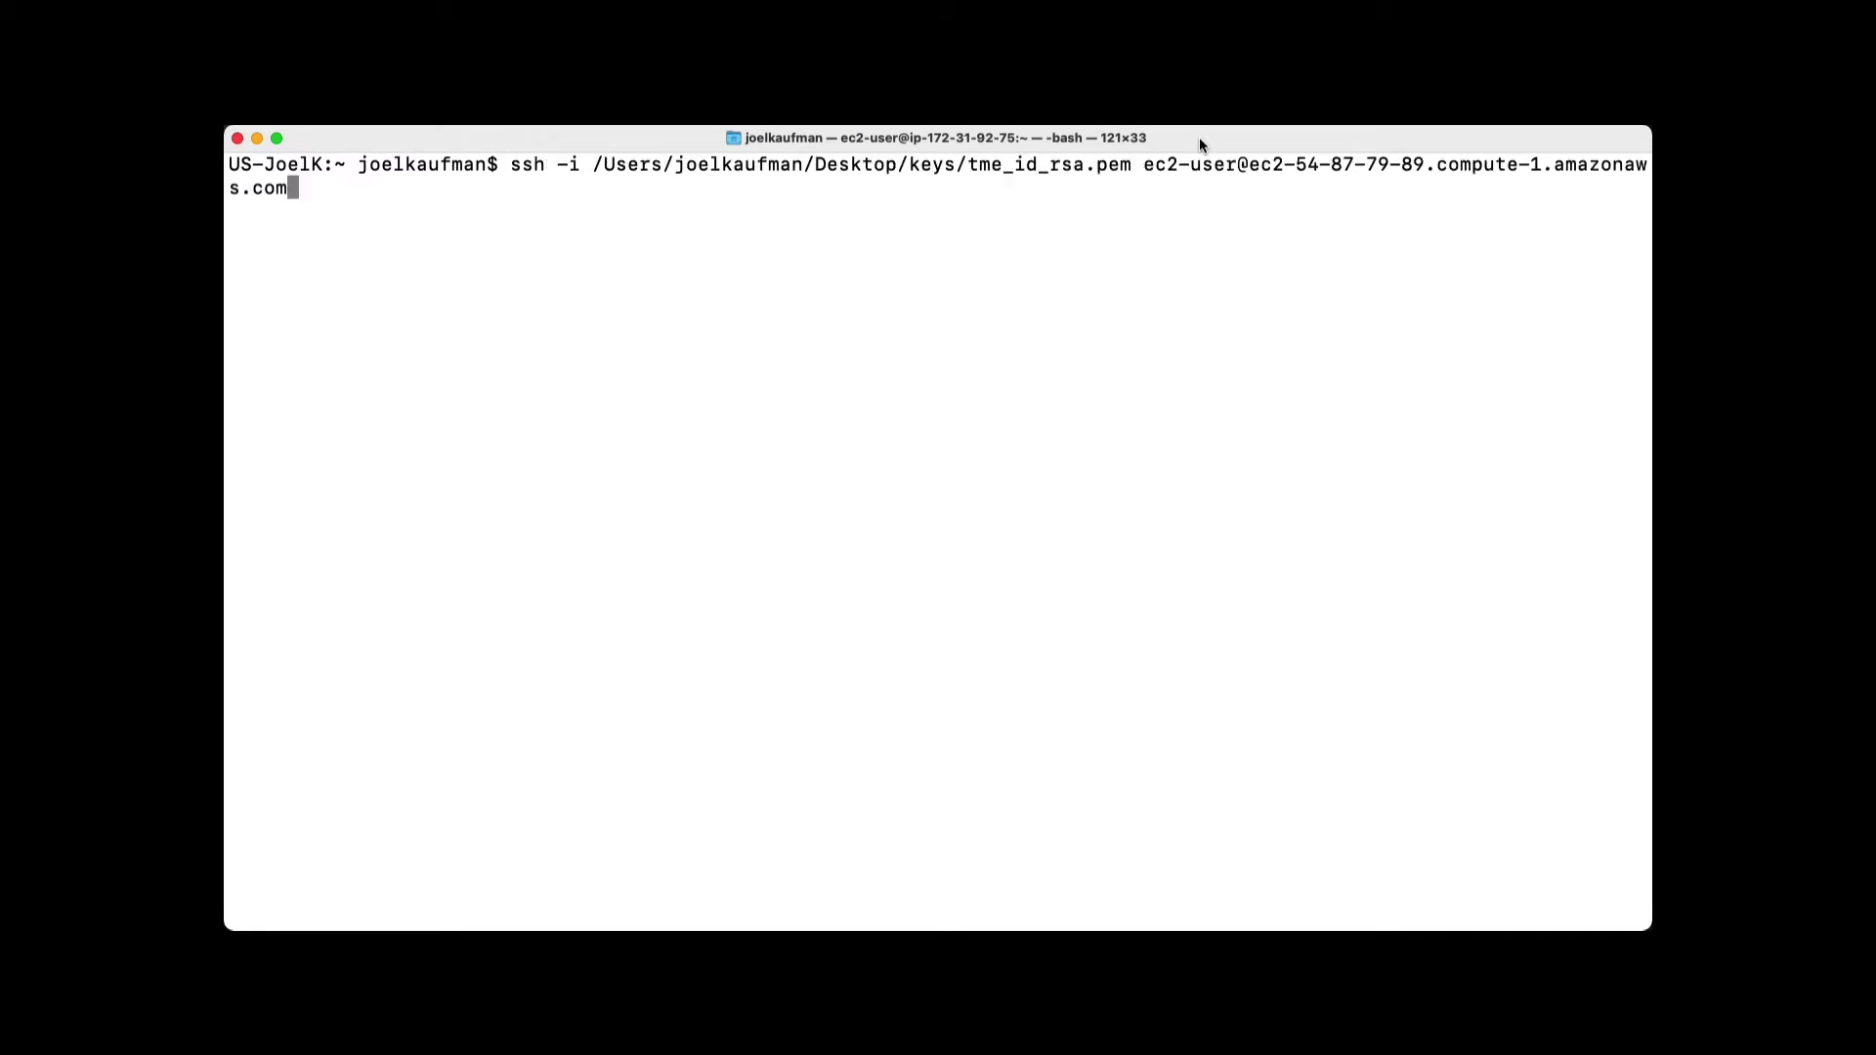
{"action": "key", "text": "Return"}
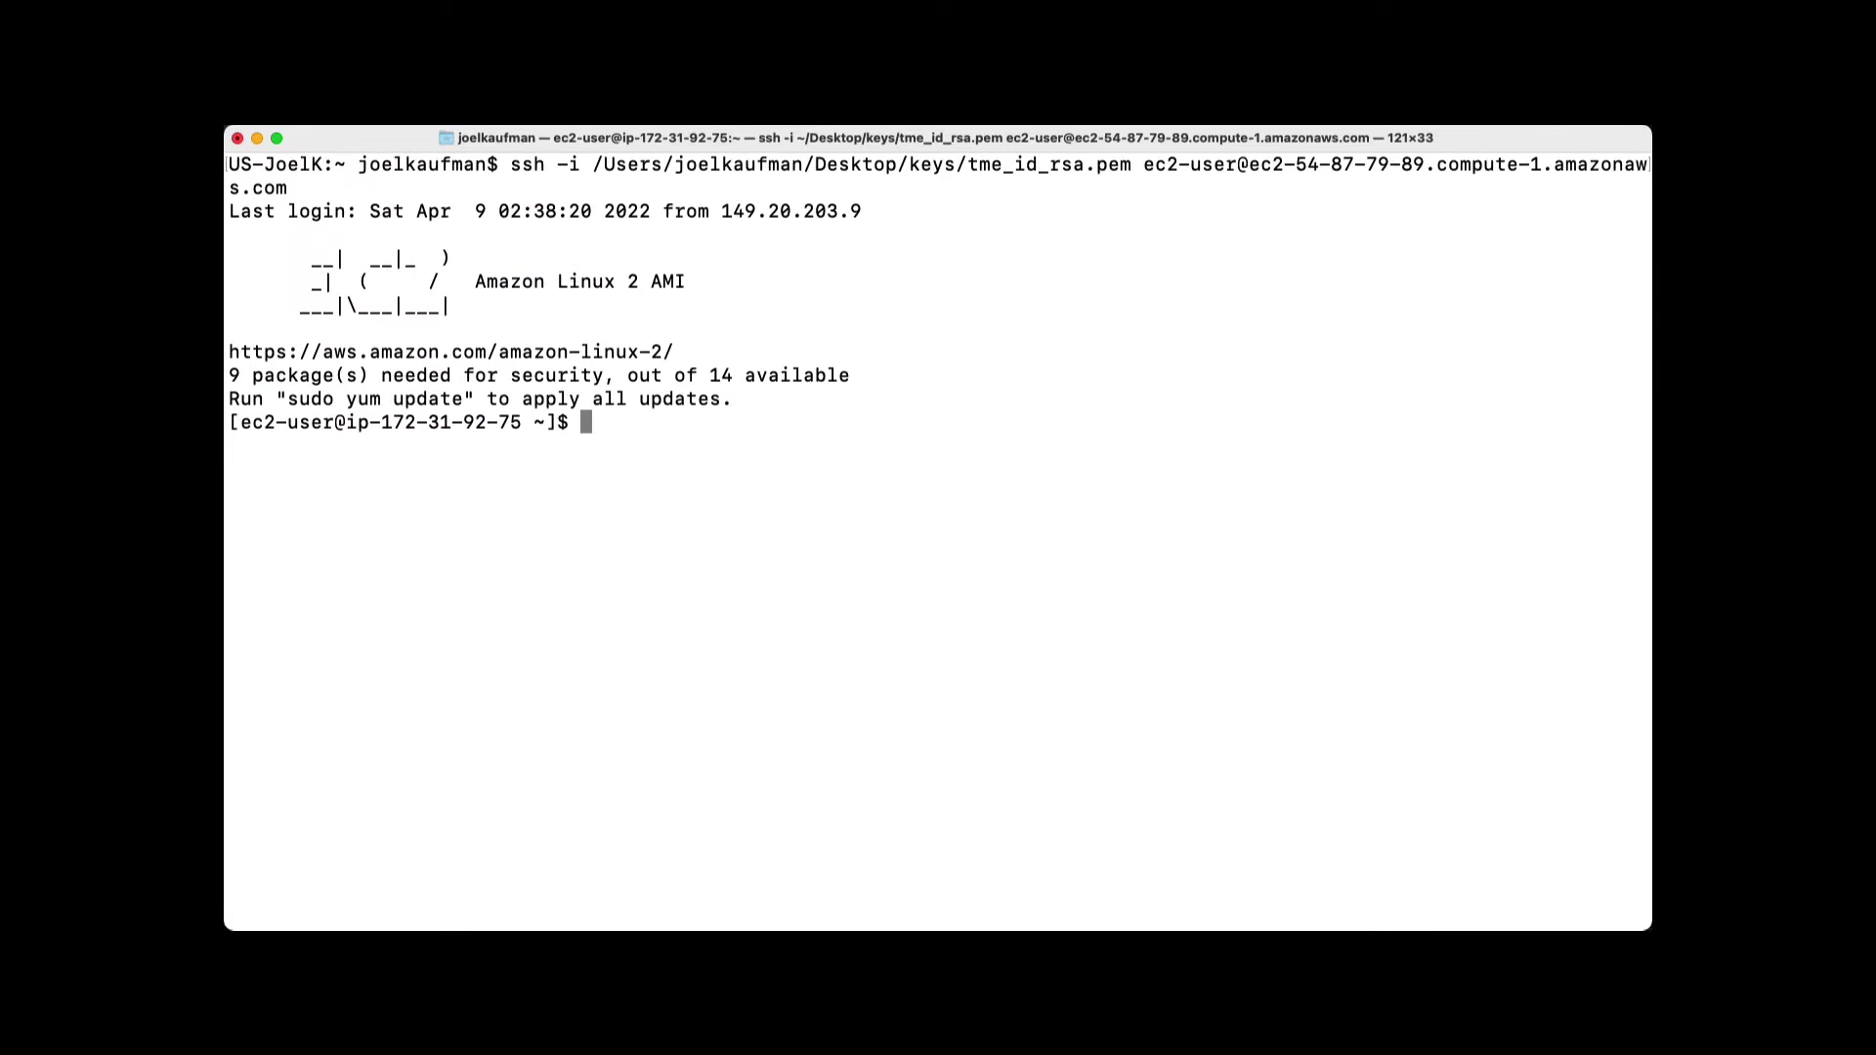
{"action": "type", "text": "weka"}
{"action": "key", "text": "Return"}
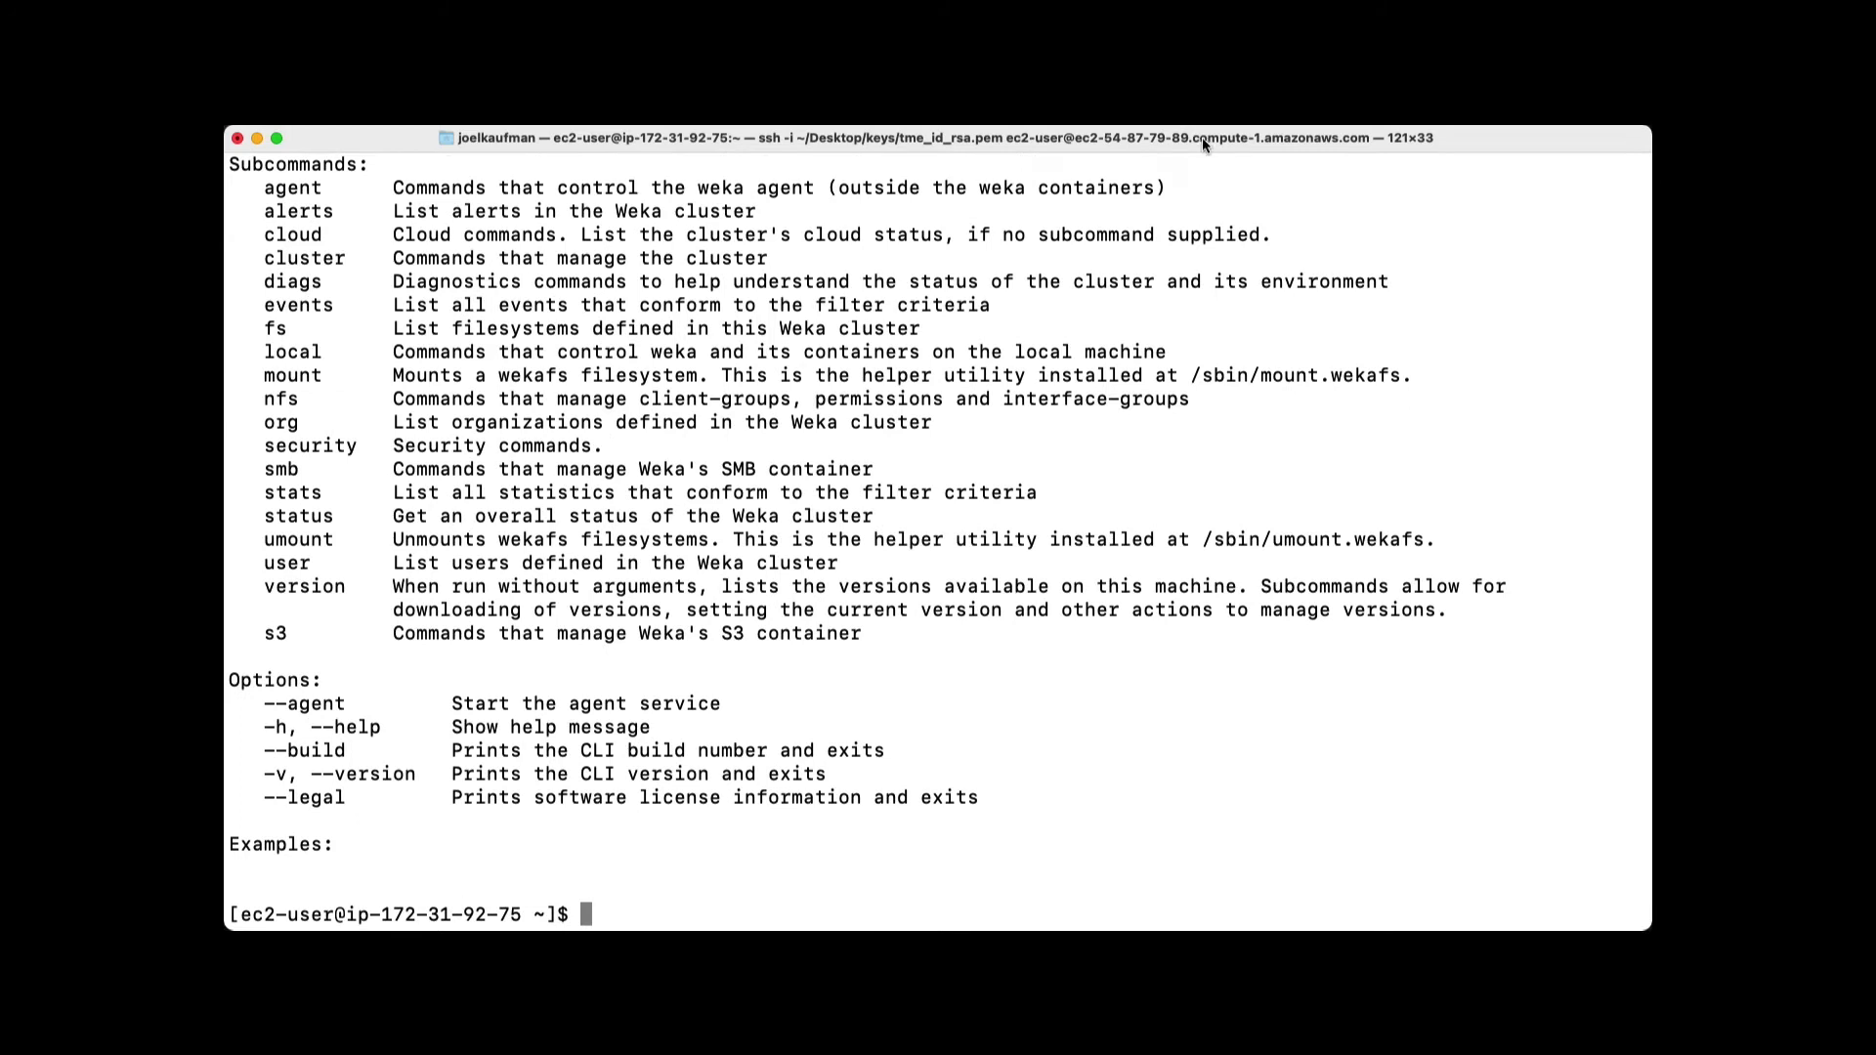
{"action": "scroll", "coordinate": [1217, 244], "scroll_direction": "up", "scroll_amount": 3}
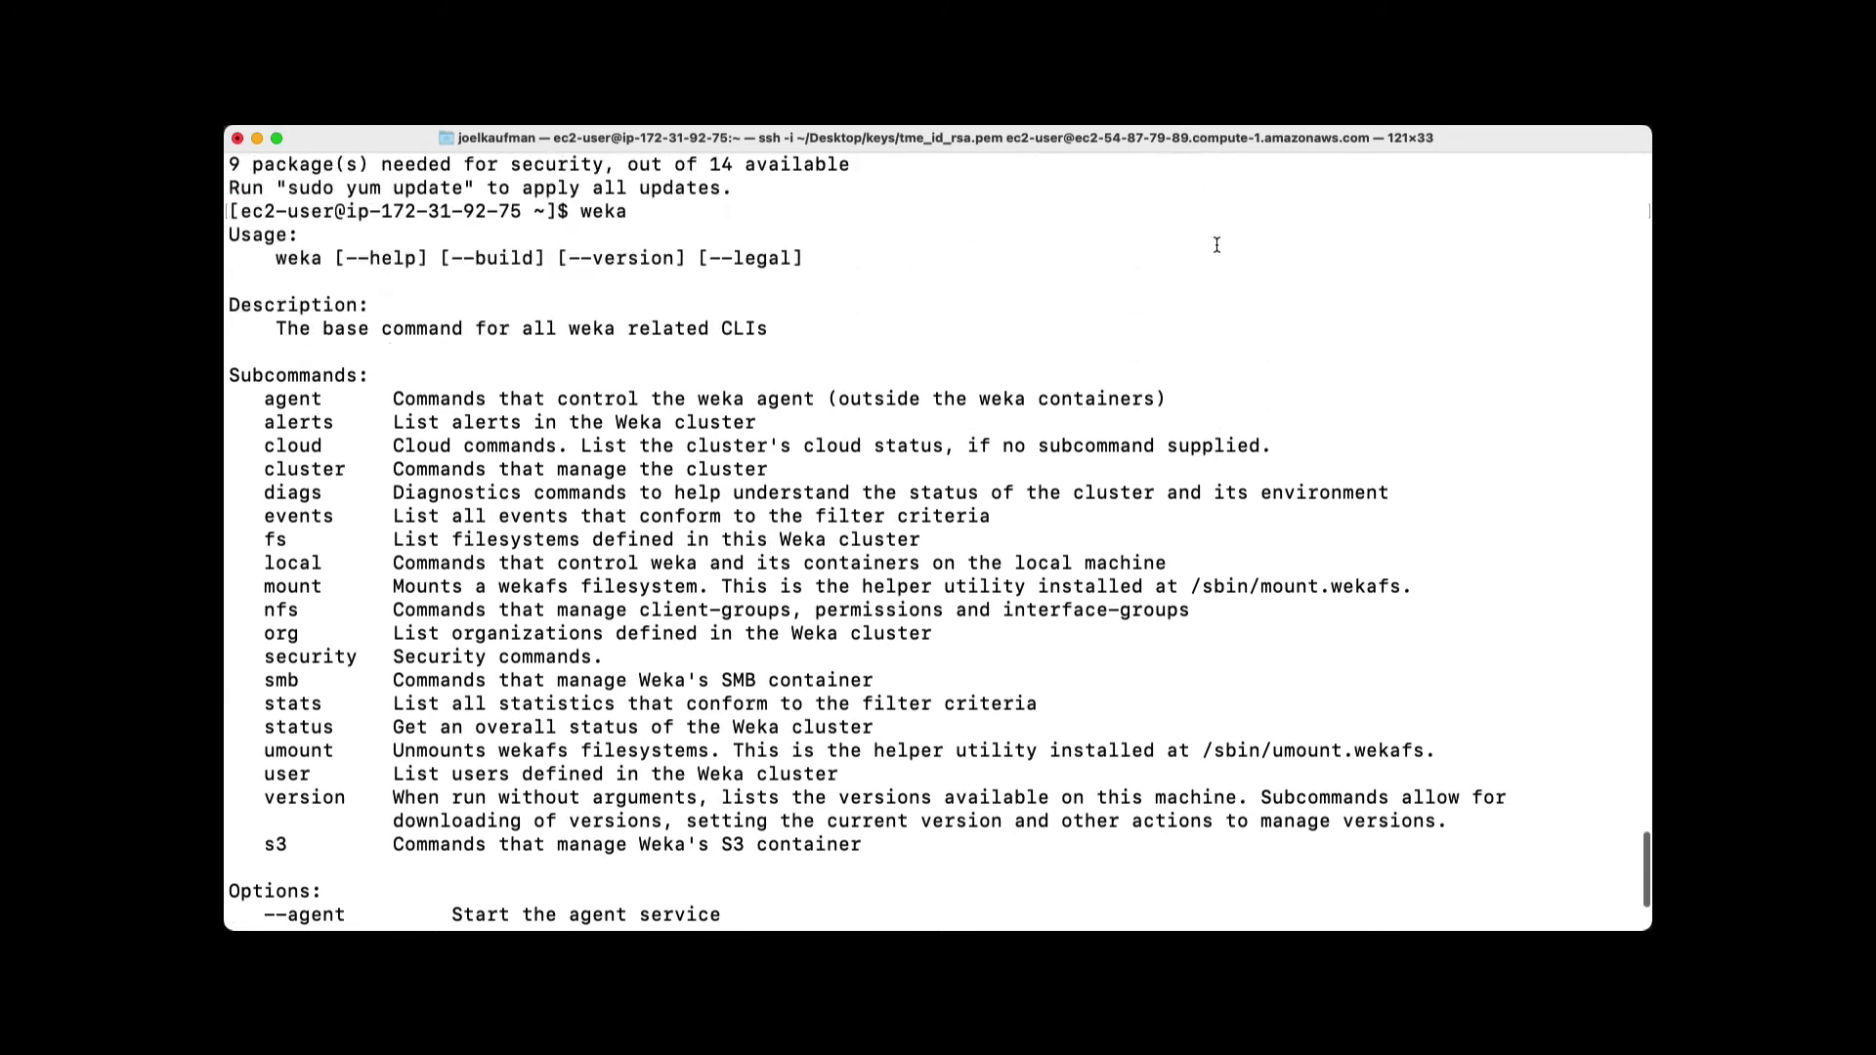
{"action": "scroll", "coordinate": [1217, 244], "scroll_direction": "down", "scroll_amount": 3}
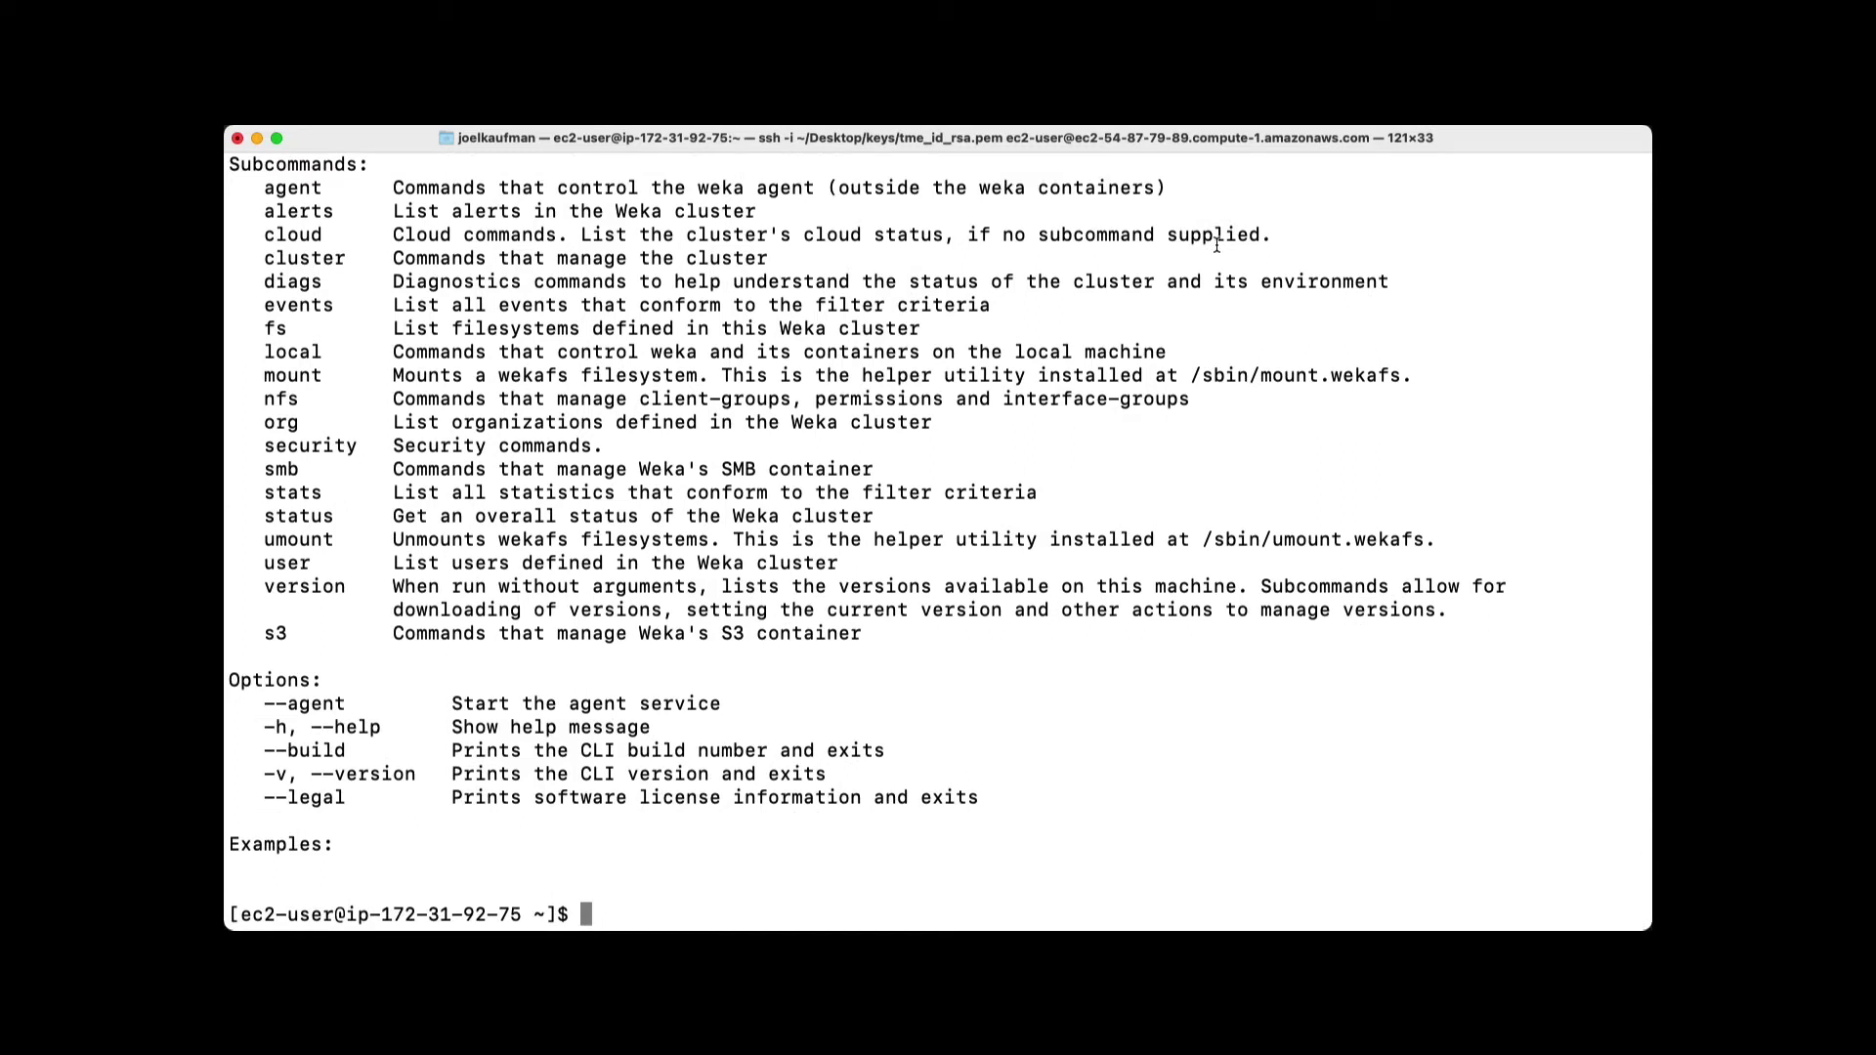
- Run weka status and weka fs to show cluster status and filesystems
{"action": "type", "text": "weka status"}
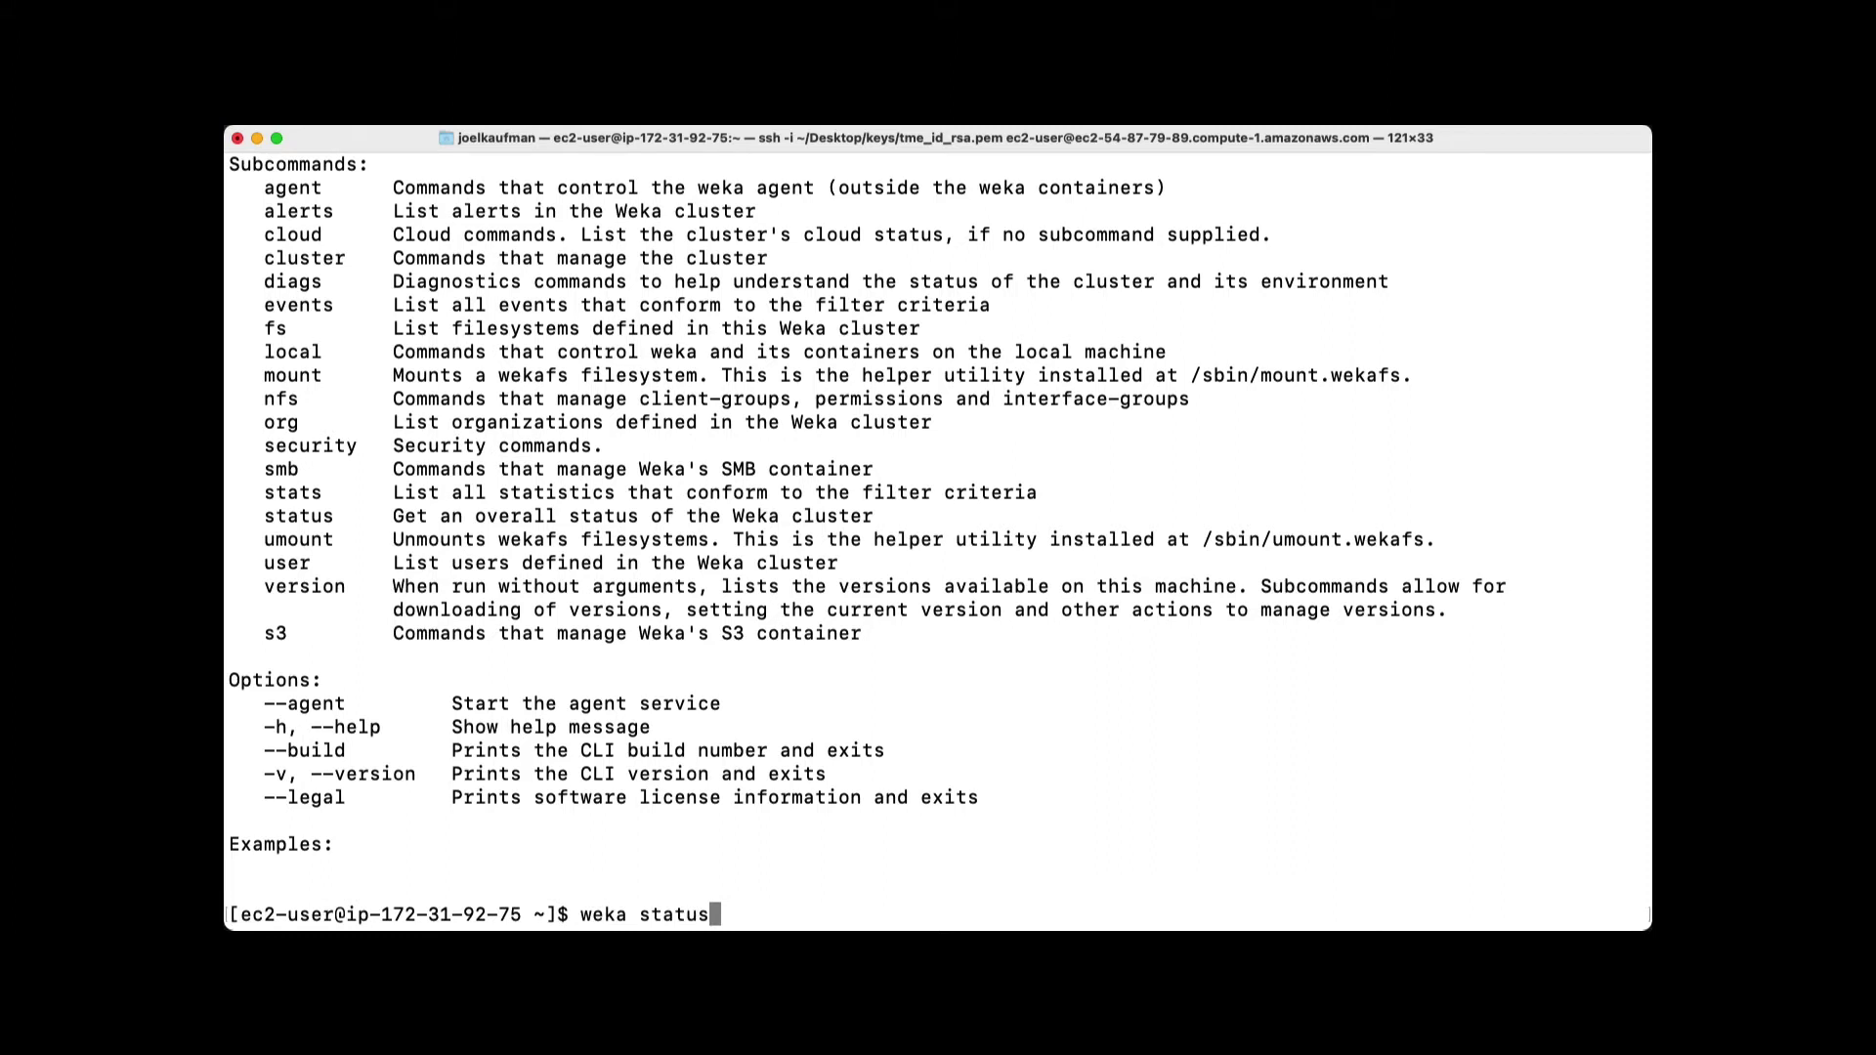
{"action": "key", "text": "Return"}
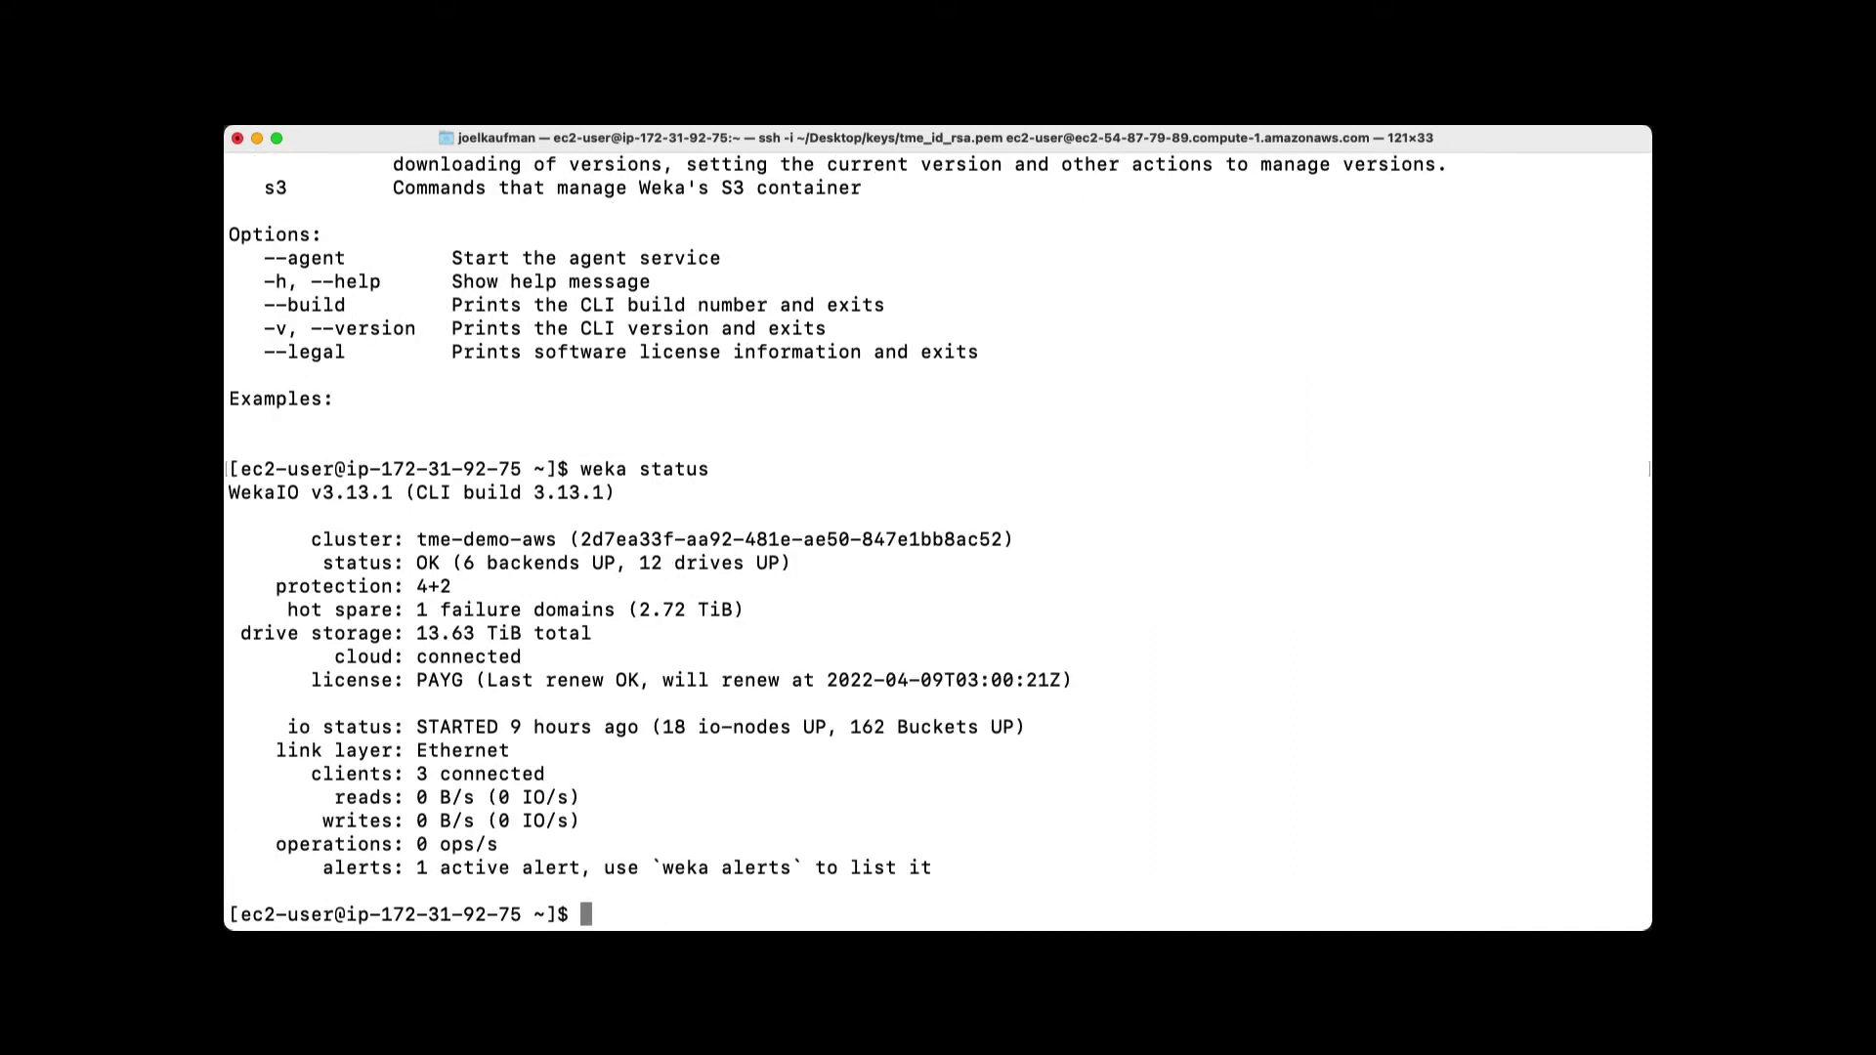
{"action": "type", "text": "weka fs"}
{"action": "key", "text": "Return"}
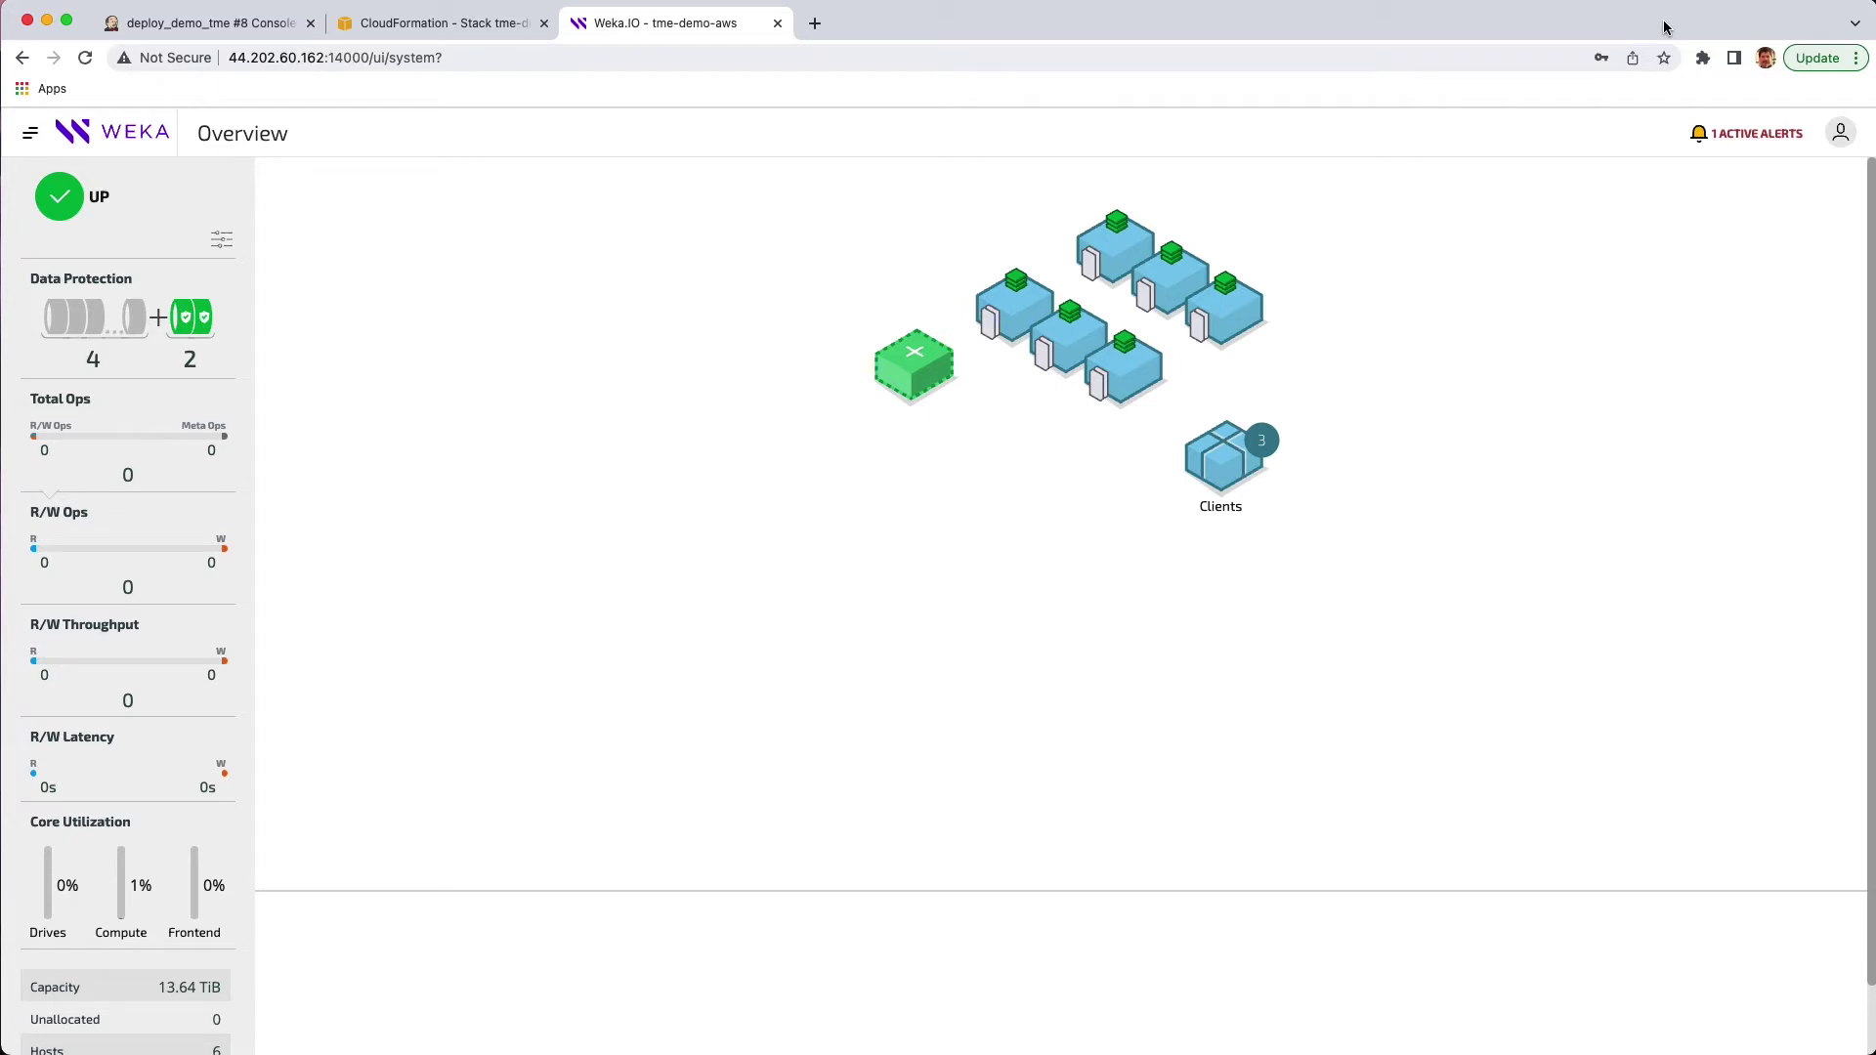
- Open the REST API Swagger documentation from the user account menu
{"action": "left_click", "coordinate": [1839, 148]}
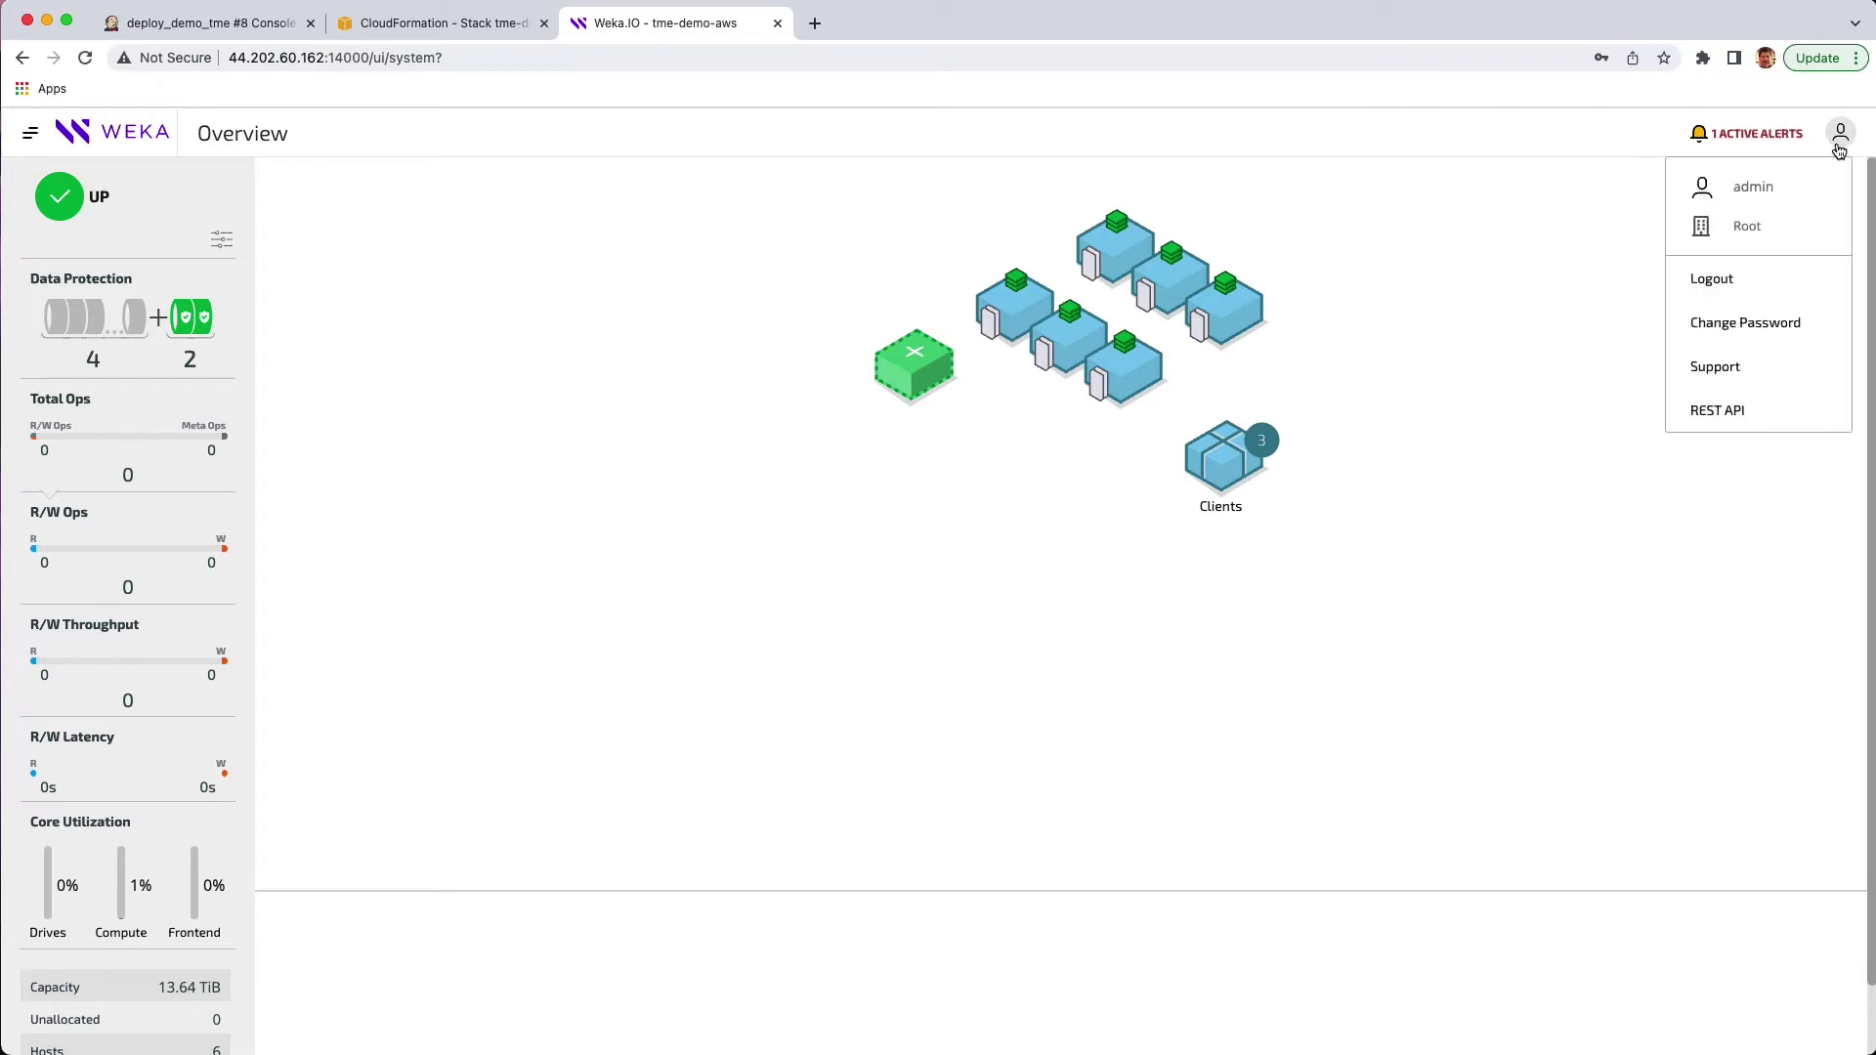
{"action": "left_click", "coordinate": [1722, 414]}
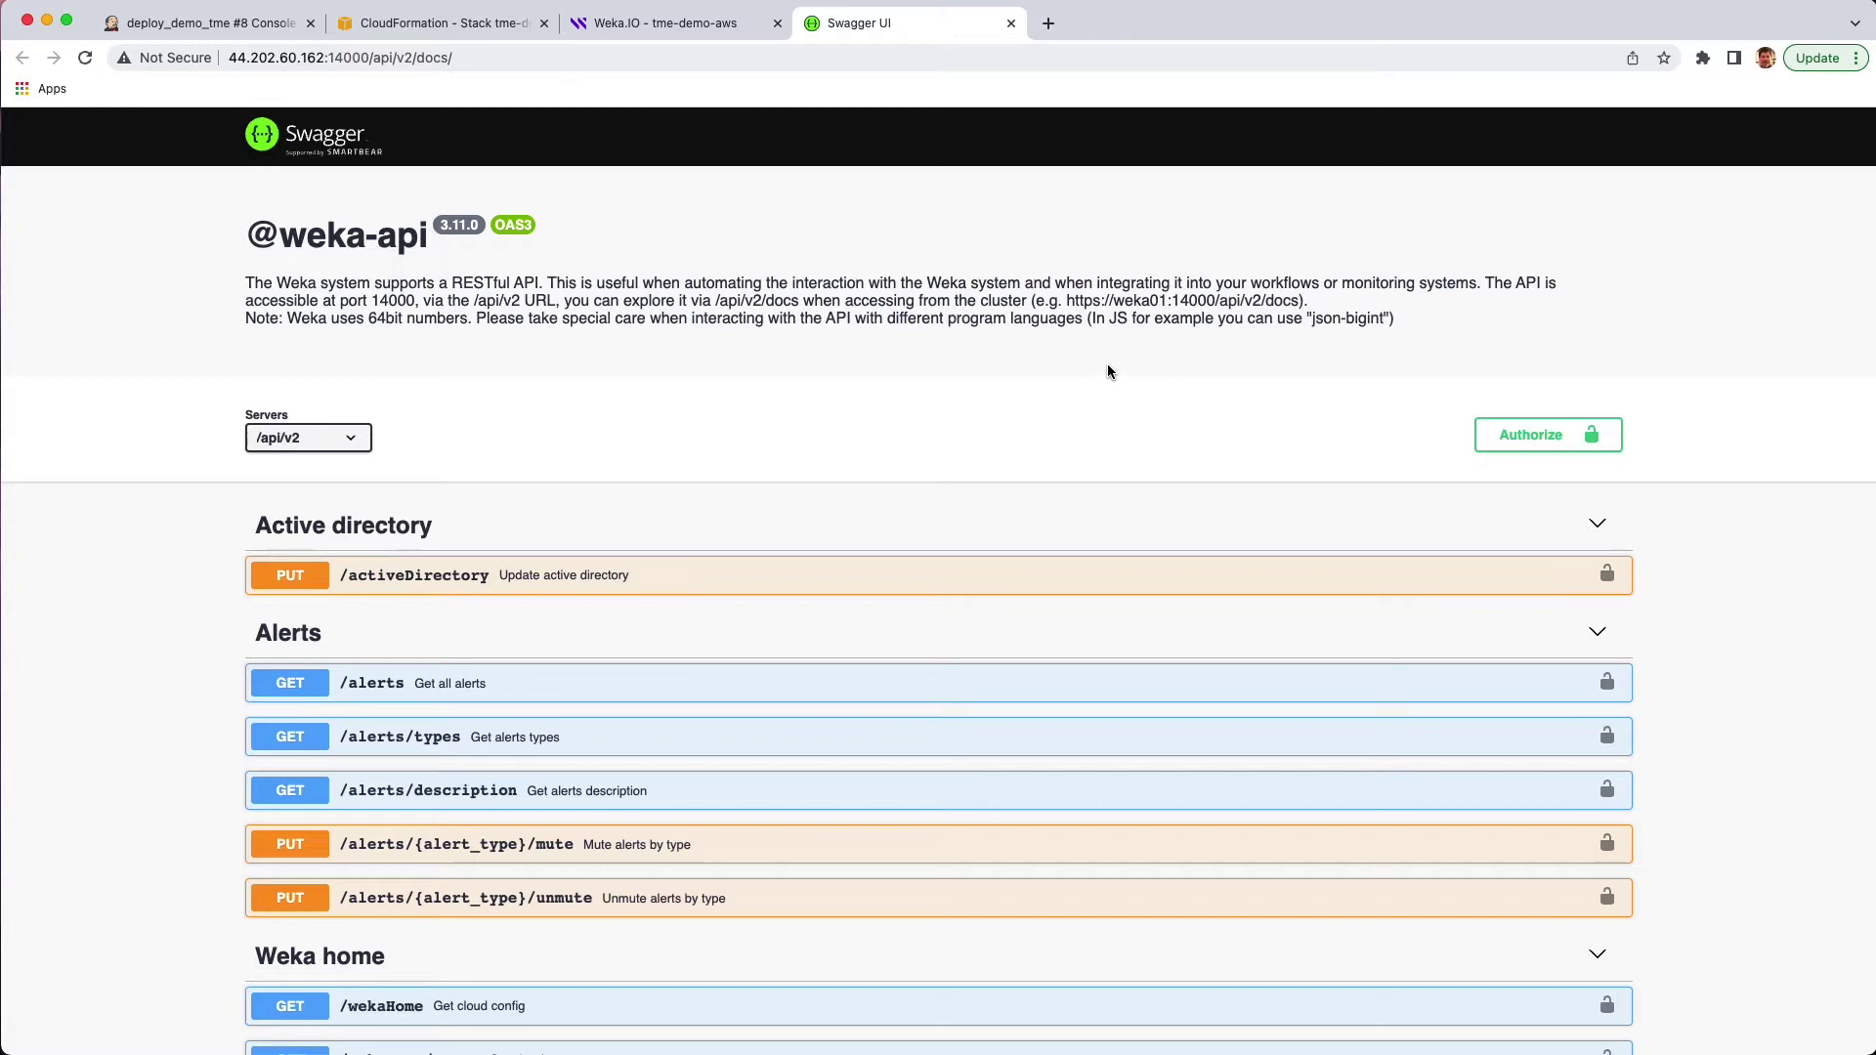
- Browse the API endpoint groups and expand POST /fileSystems 'Create file system'
{"action": "scroll", "coordinate": [1112, 369], "scroll_direction": "down", "scroll_amount": 1}
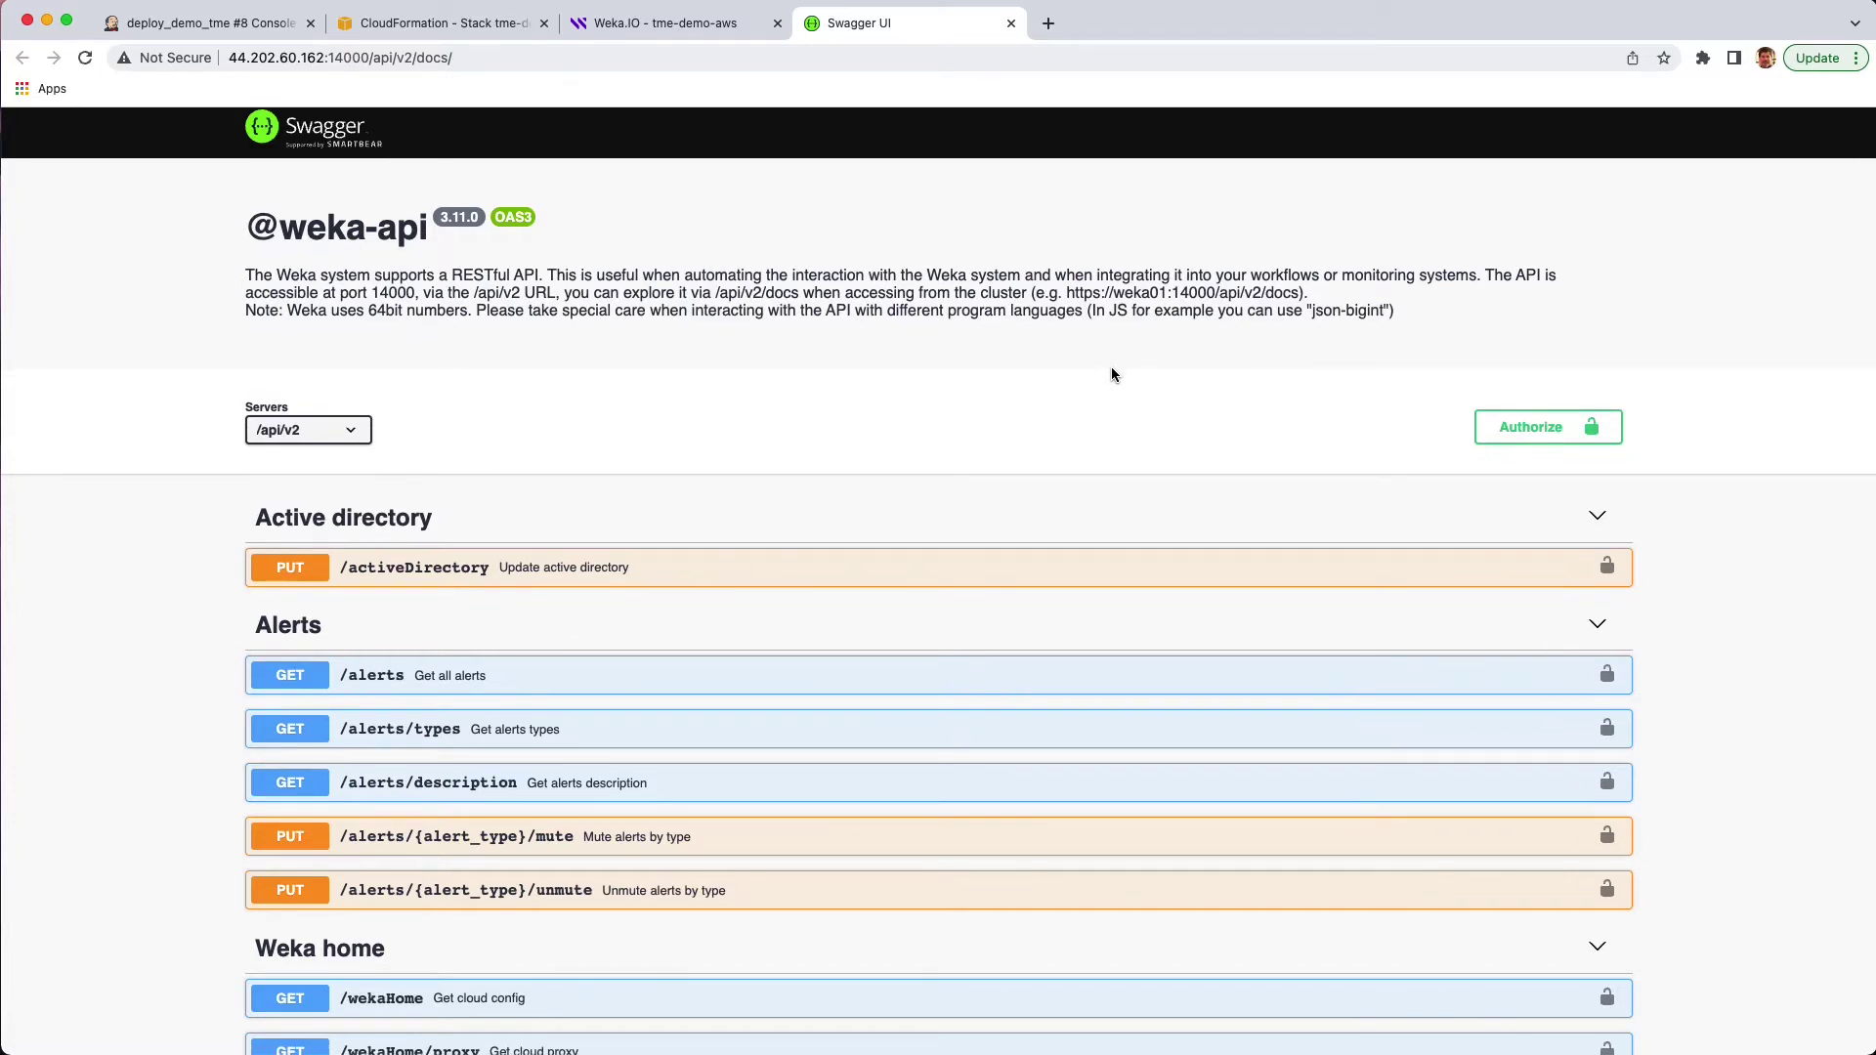
{"action": "scroll", "coordinate": [1111, 374], "scroll_direction": "down", "scroll_amount": 10}
{"action": "scroll", "coordinate": [1114, 376], "scroll_direction": "down", "scroll_amount": 15}
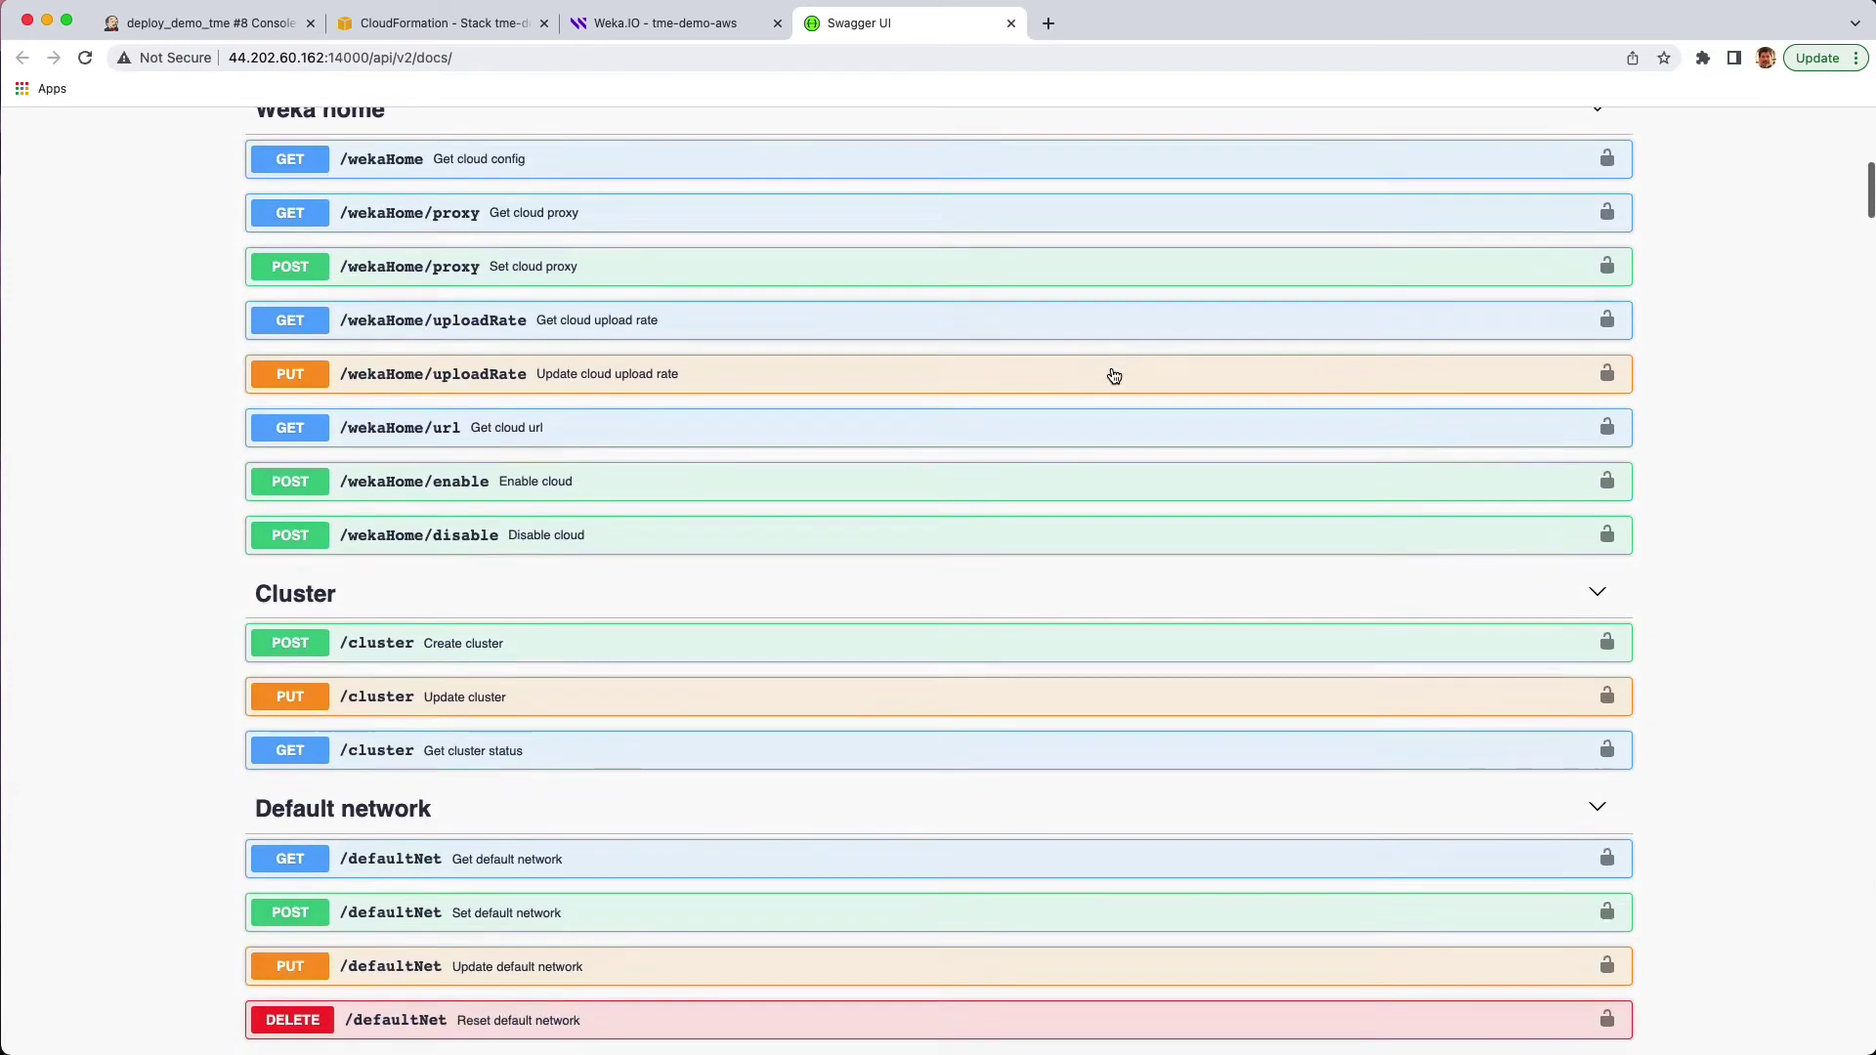
{"action": "scroll", "coordinate": [1114, 376], "scroll_direction": "down", "scroll_amount": 11}
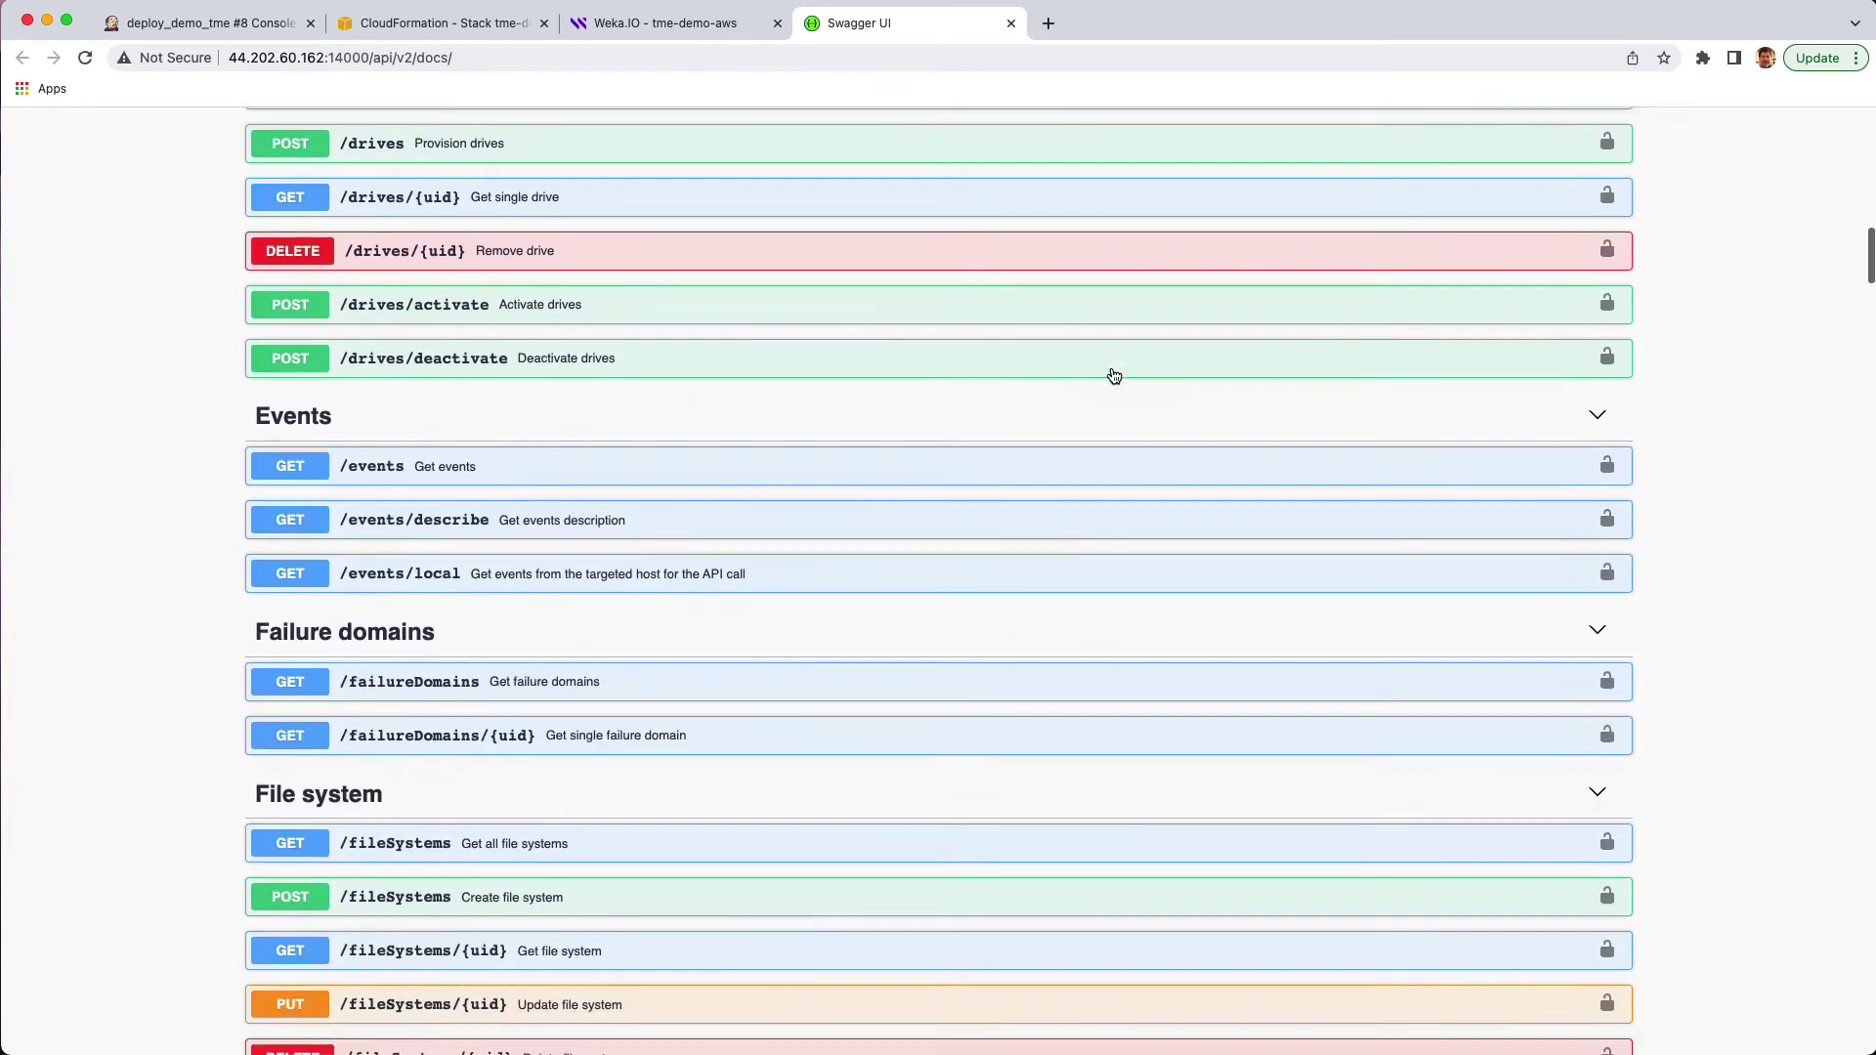
{"action": "scroll", "coordinate": [1112, 376], "scroll_direction": "down", "scroll_amount": 16}
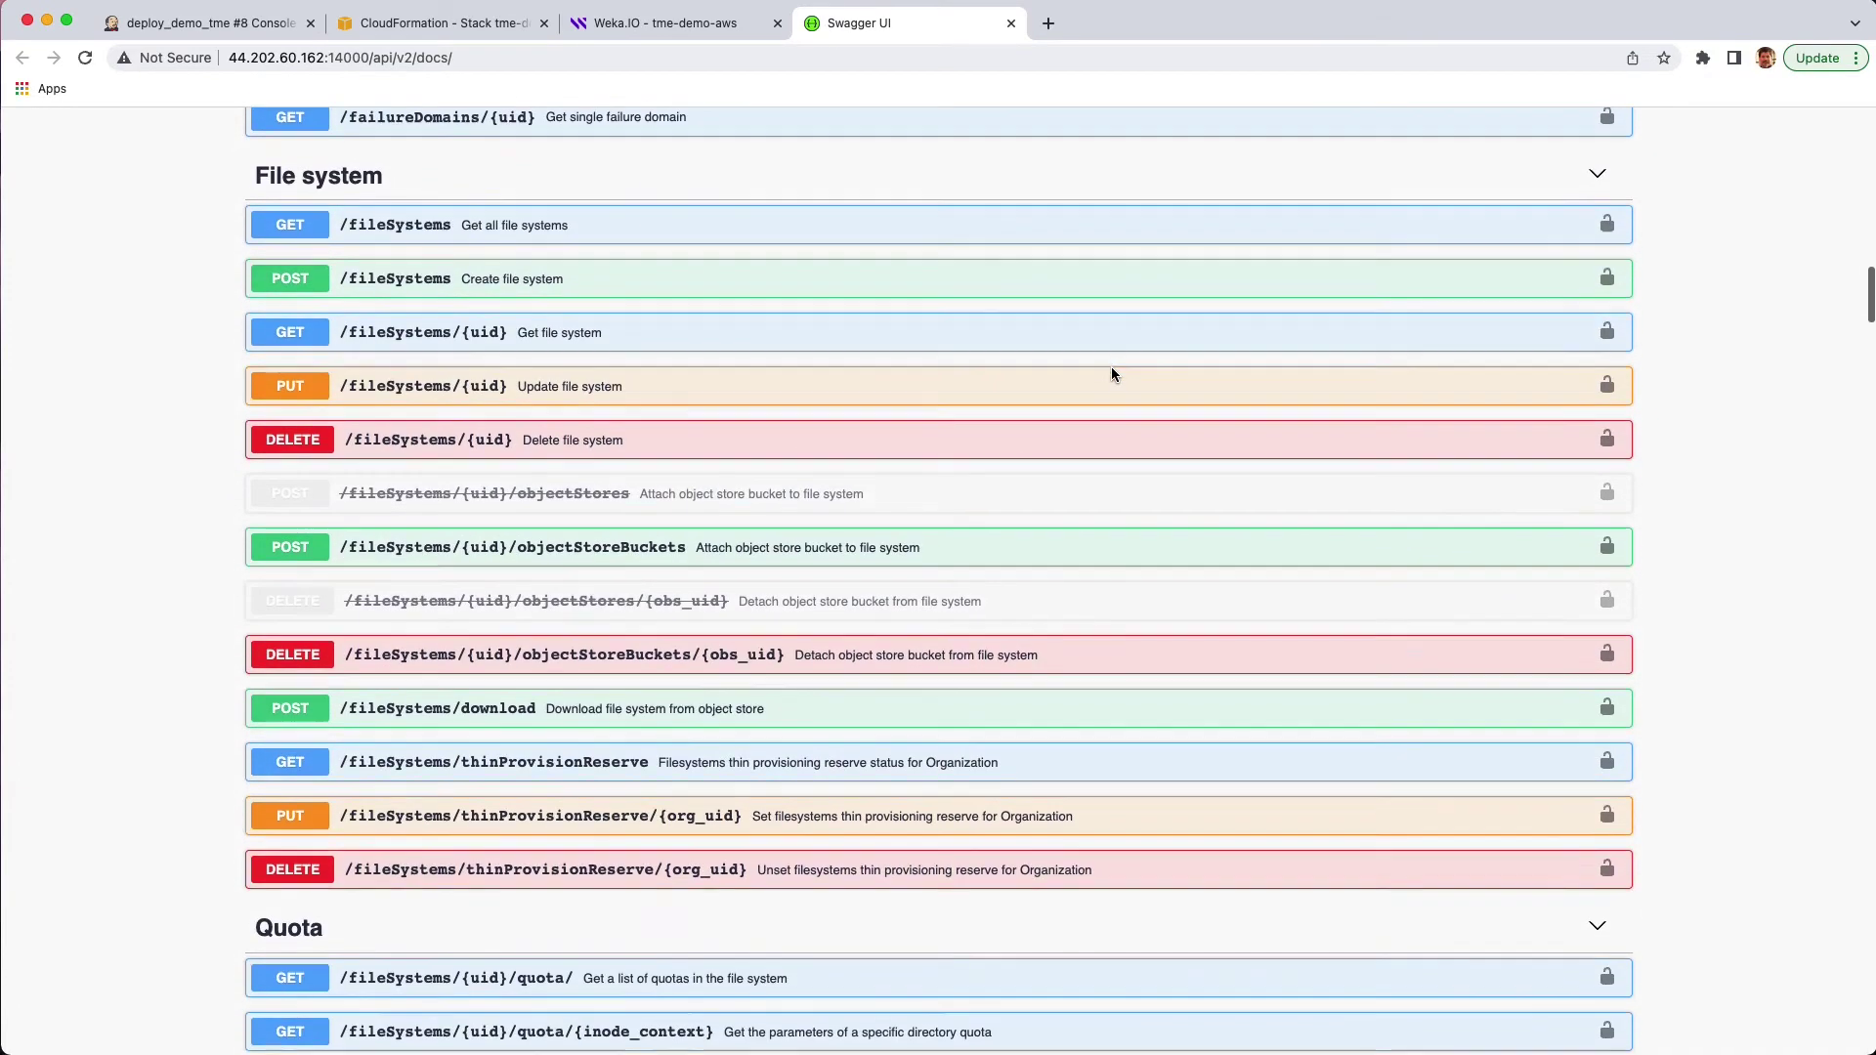
{"action": "scroll", "coordinate": [1114, 376], "scroll_direction": "down", "scroll_amount": 13}
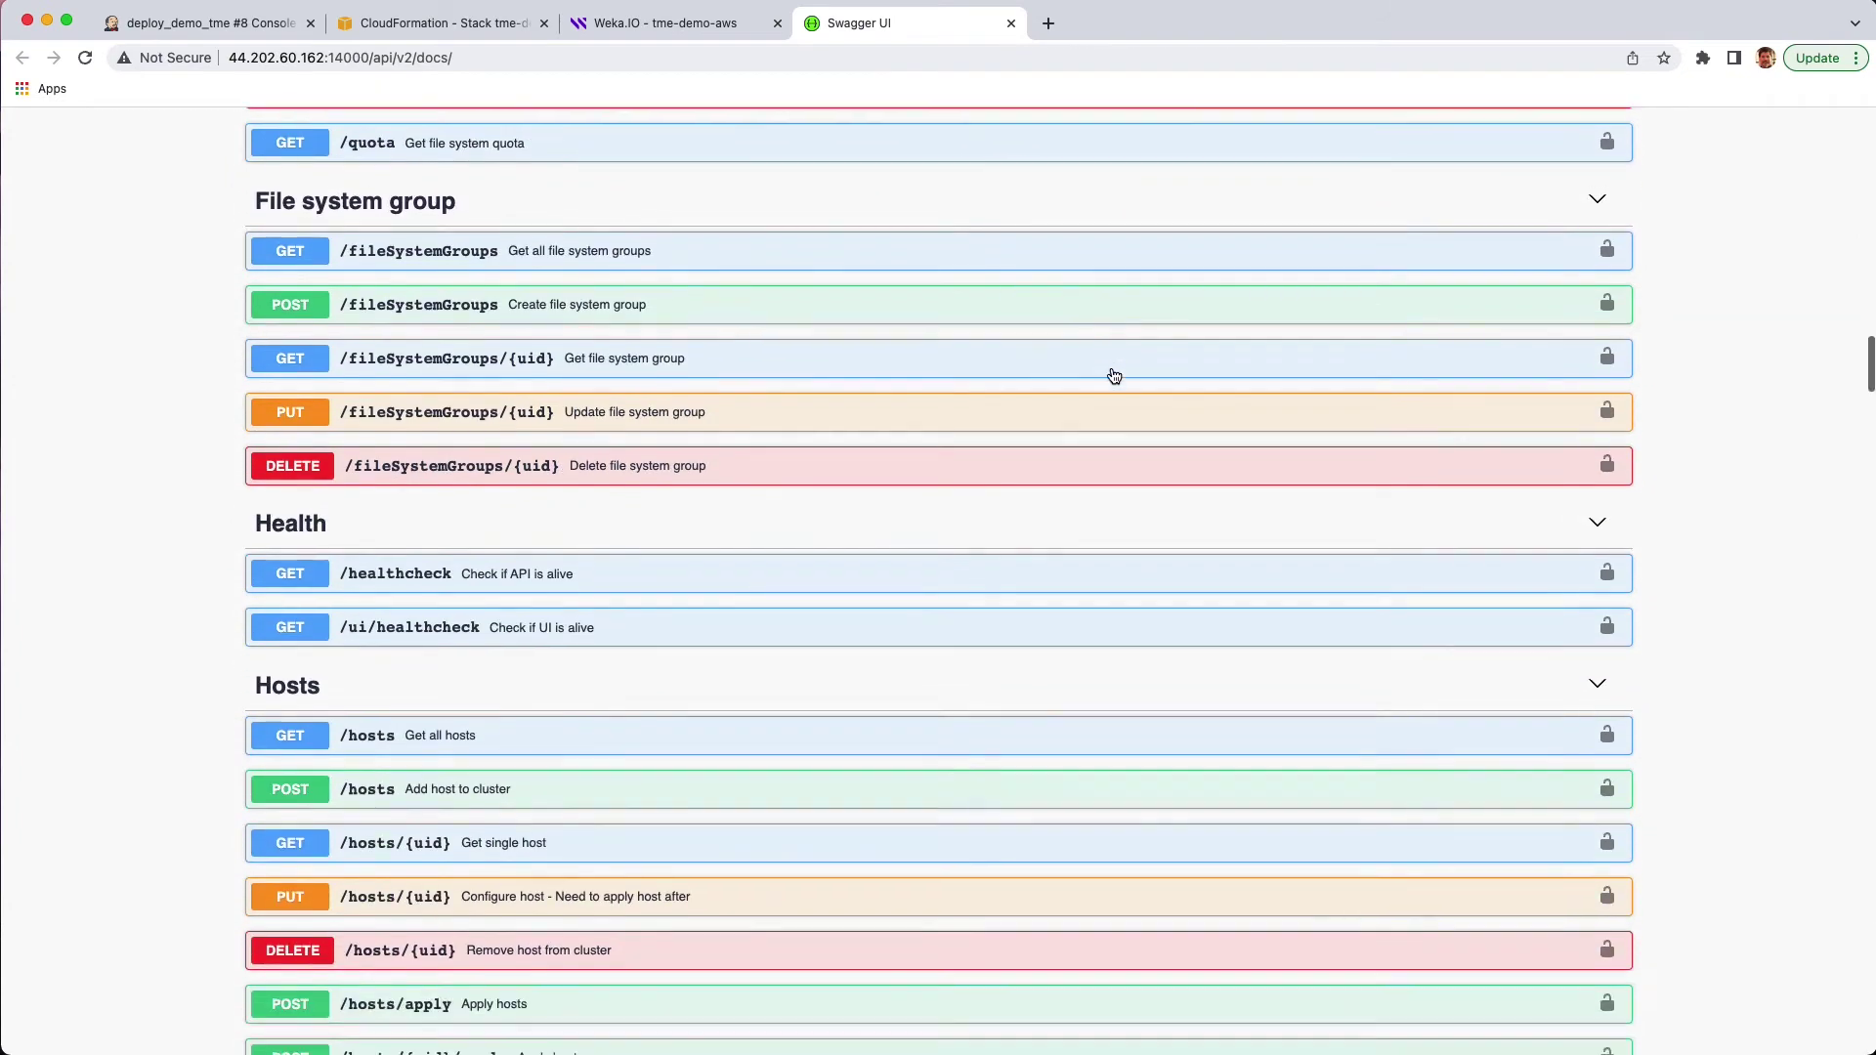
{"action": "scroll", "coordinate": [1112, 375], "scroll_direction": "down", "scroll_amount": 16}
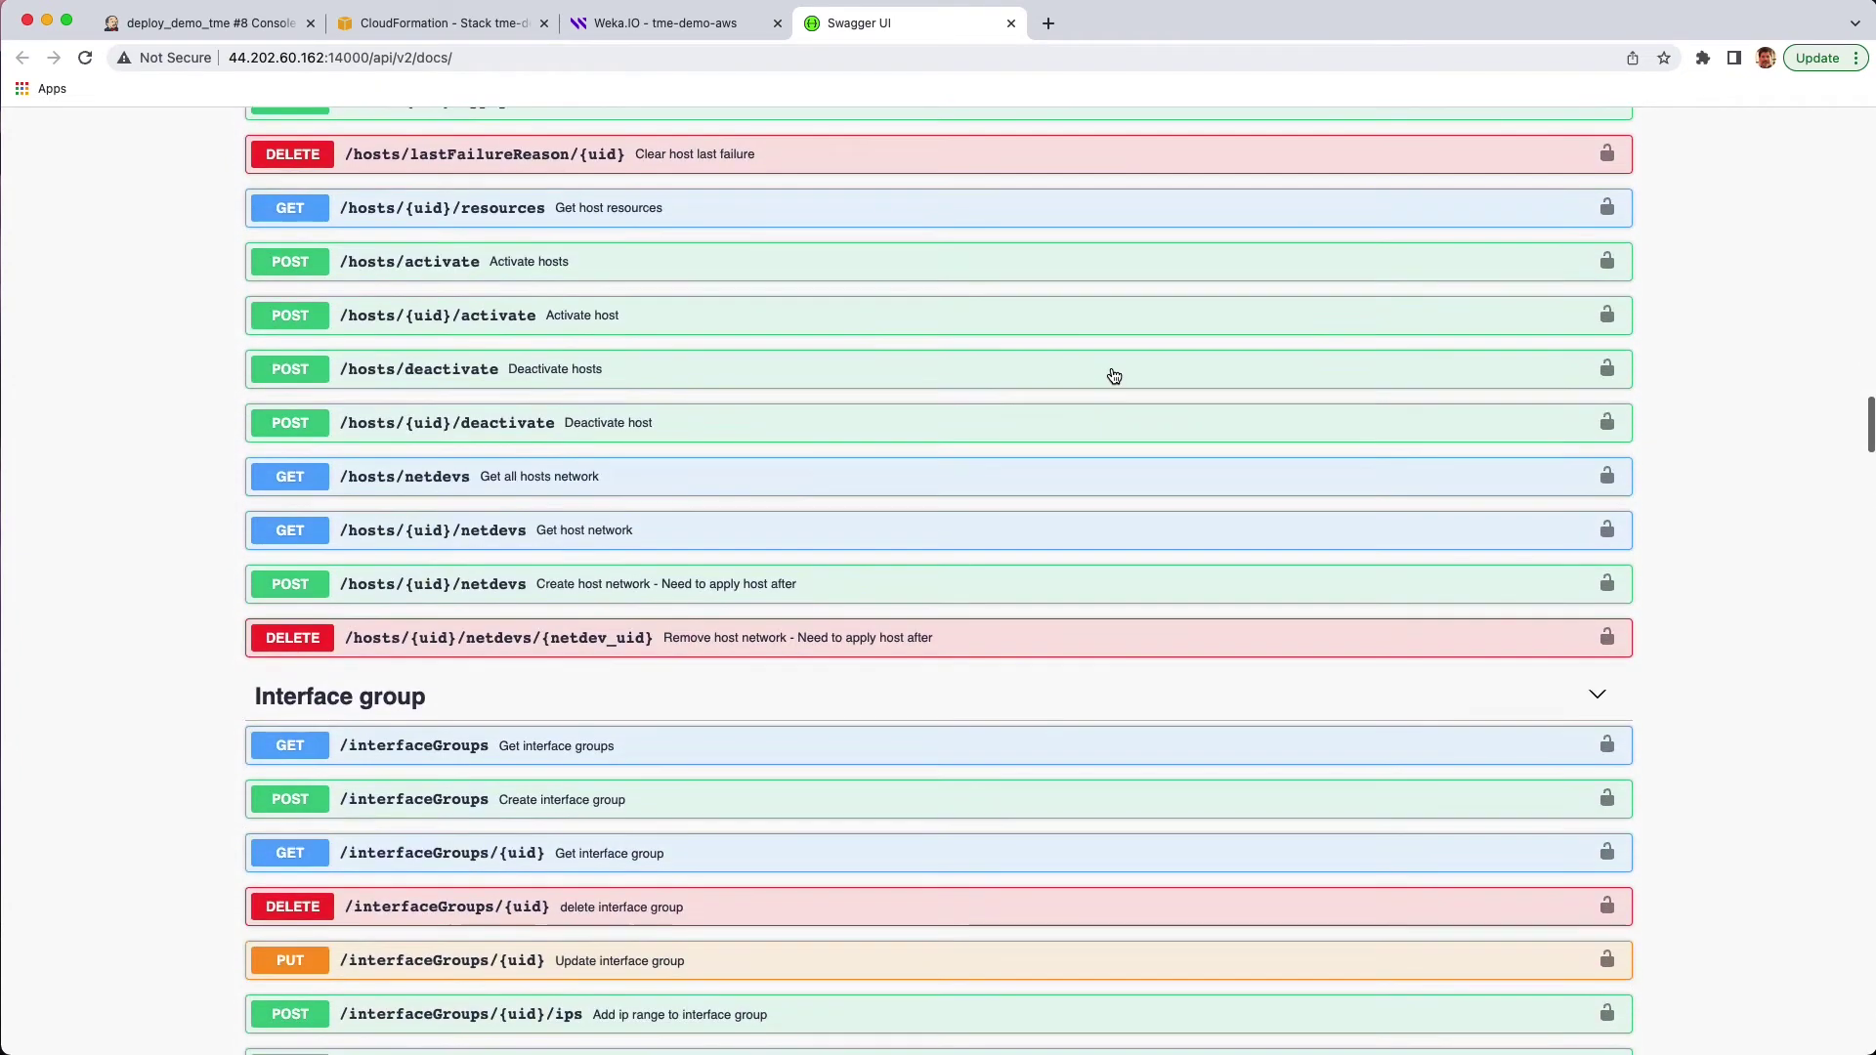
{"action": "scroll", "coordinate": [1114, 376], "scroll_direction": "down", "scroll_amount": 2}
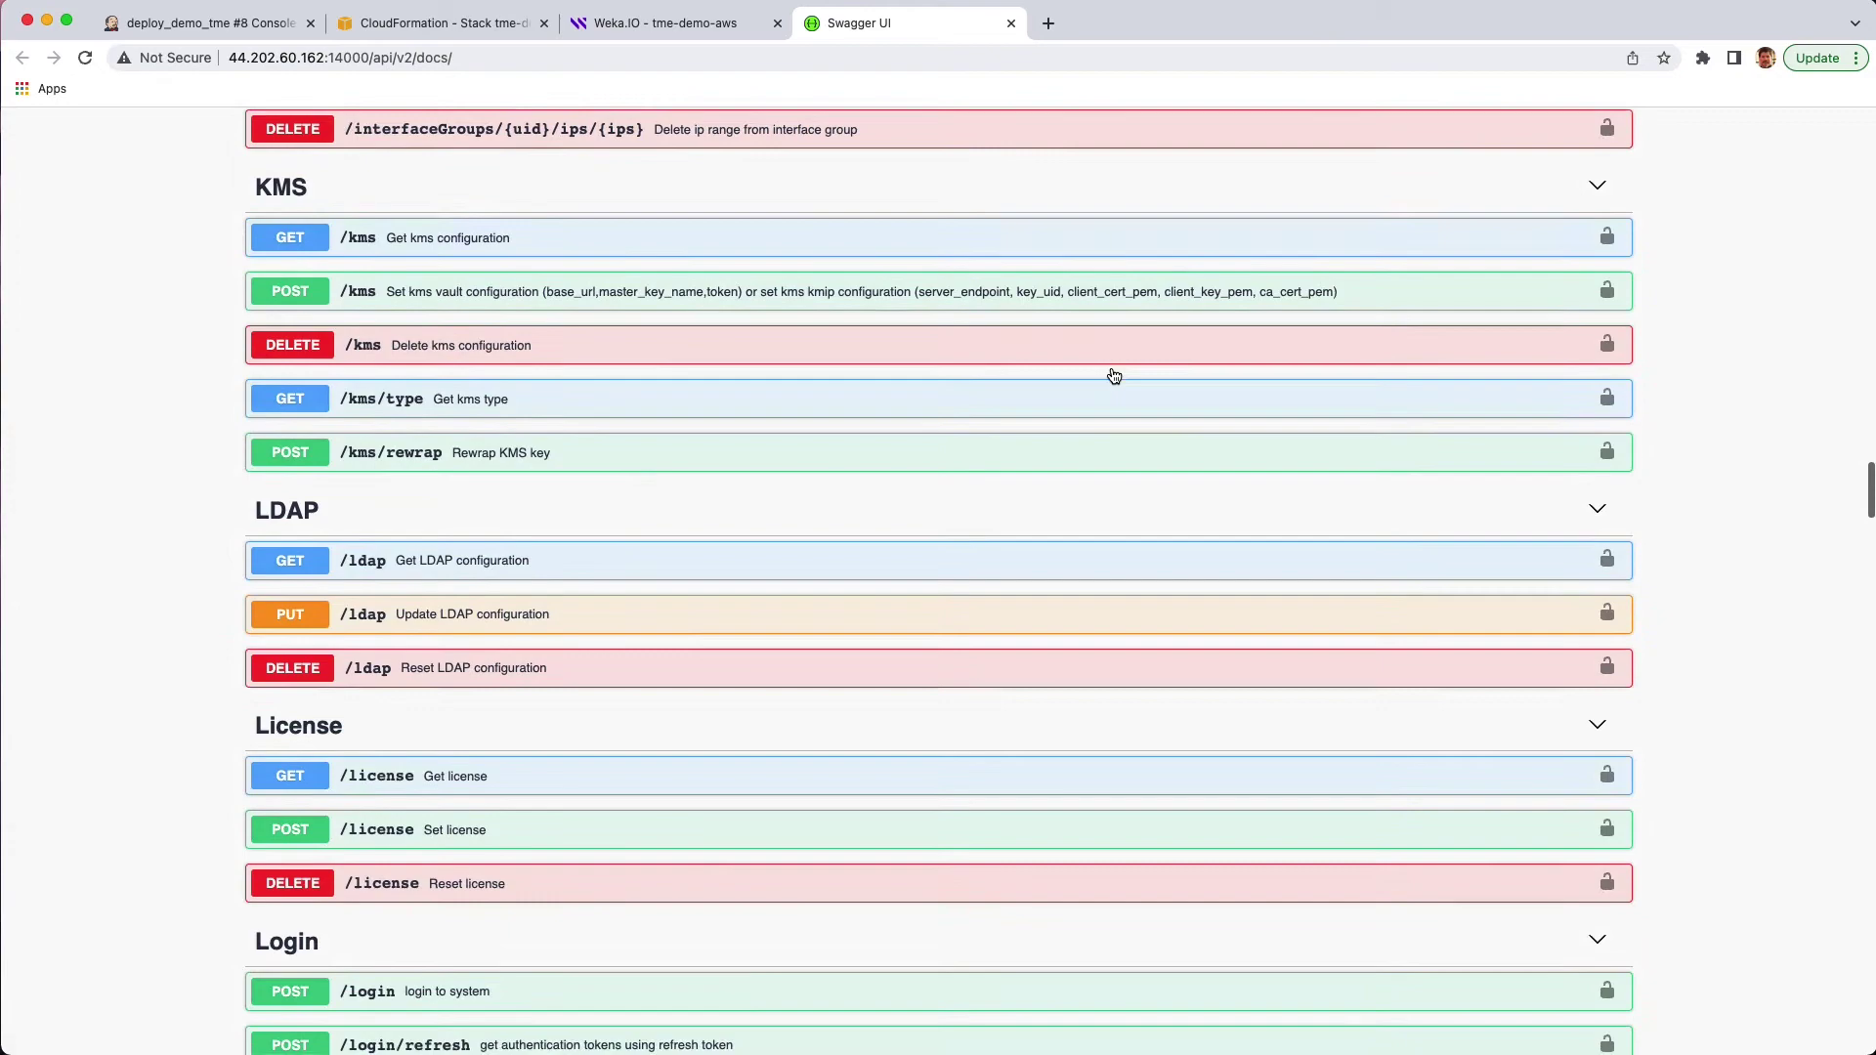
{"action": "scroll", "coordinate": [1111, 376], "scroll_direction": "up", "scroll_amount": 9}
{"action": "scroll", "coordinate": [1110, 378], "scroll_direction": "up", "scroll_amount": 20}
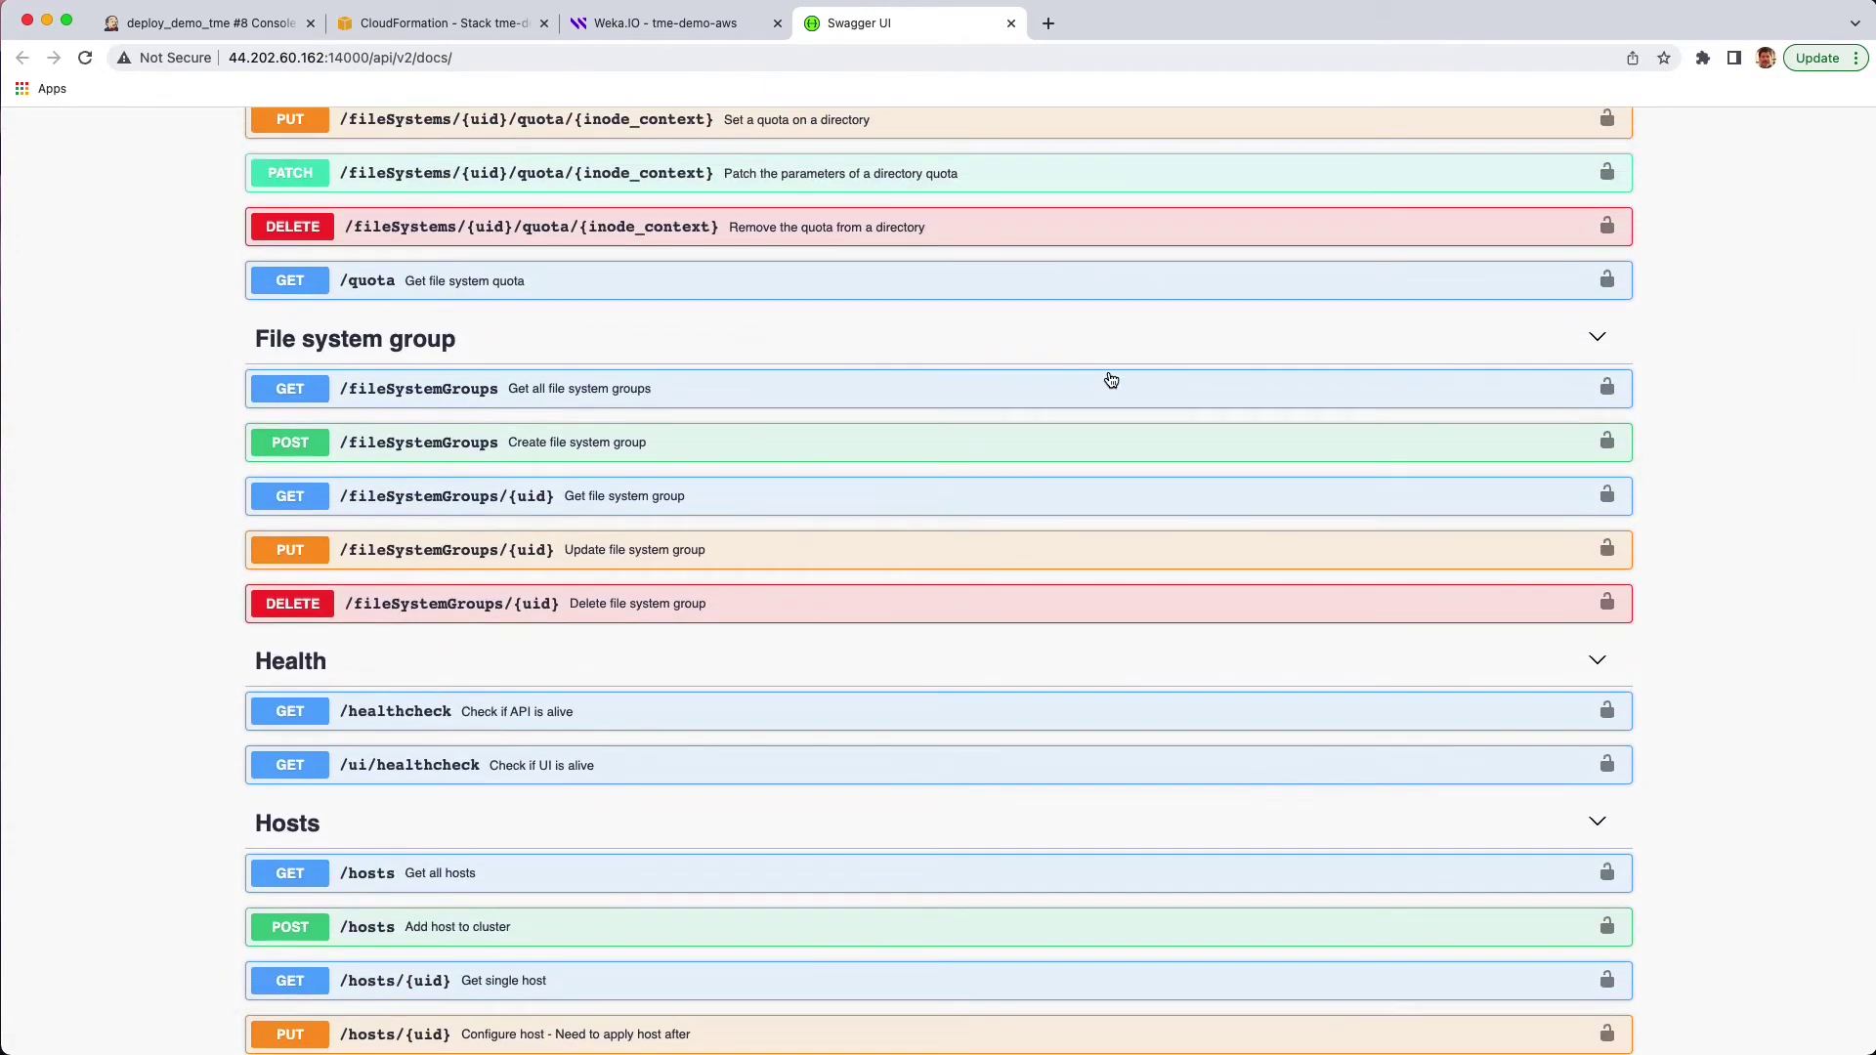
{"action": "scroll", "coordinate": [1111, 380], "scroll_direction": "up", "scroll_amount": 5}
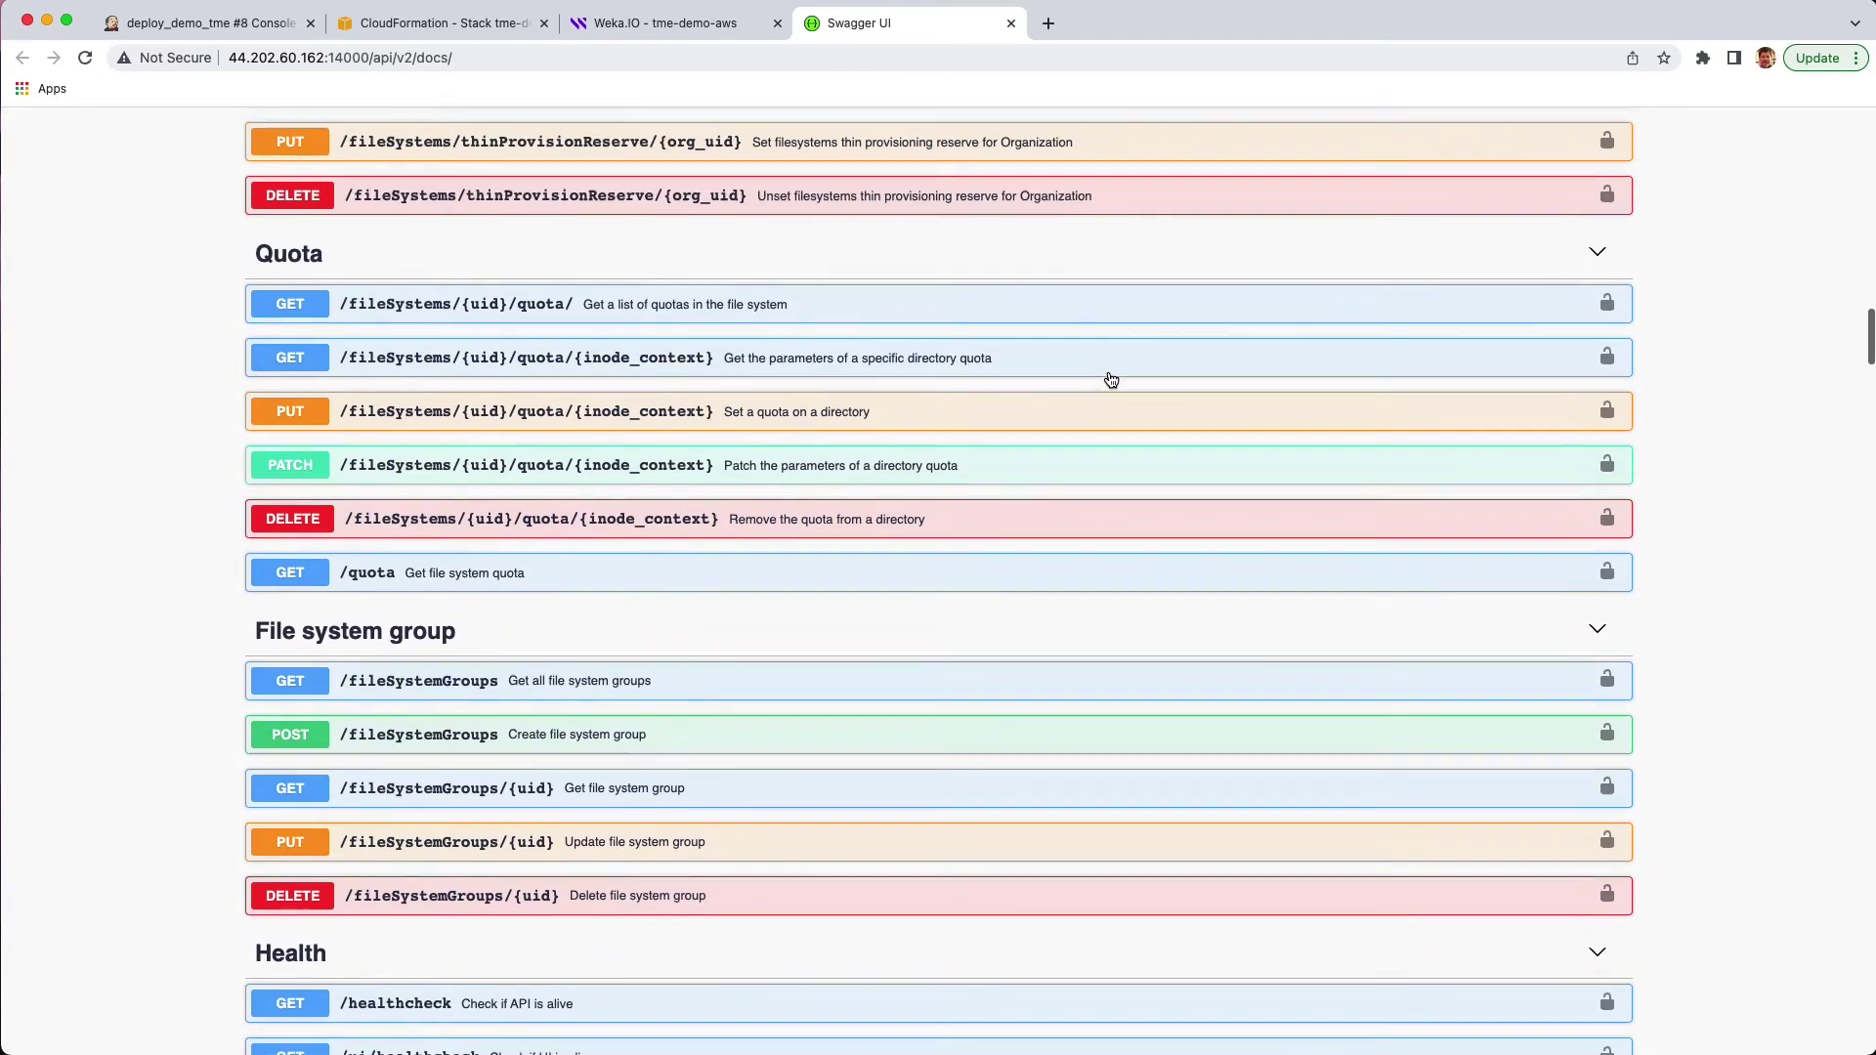
{"action": "scroll", "coordinate": [1111, 379], "scroll_direction": "up", "scroll_amount": 7}
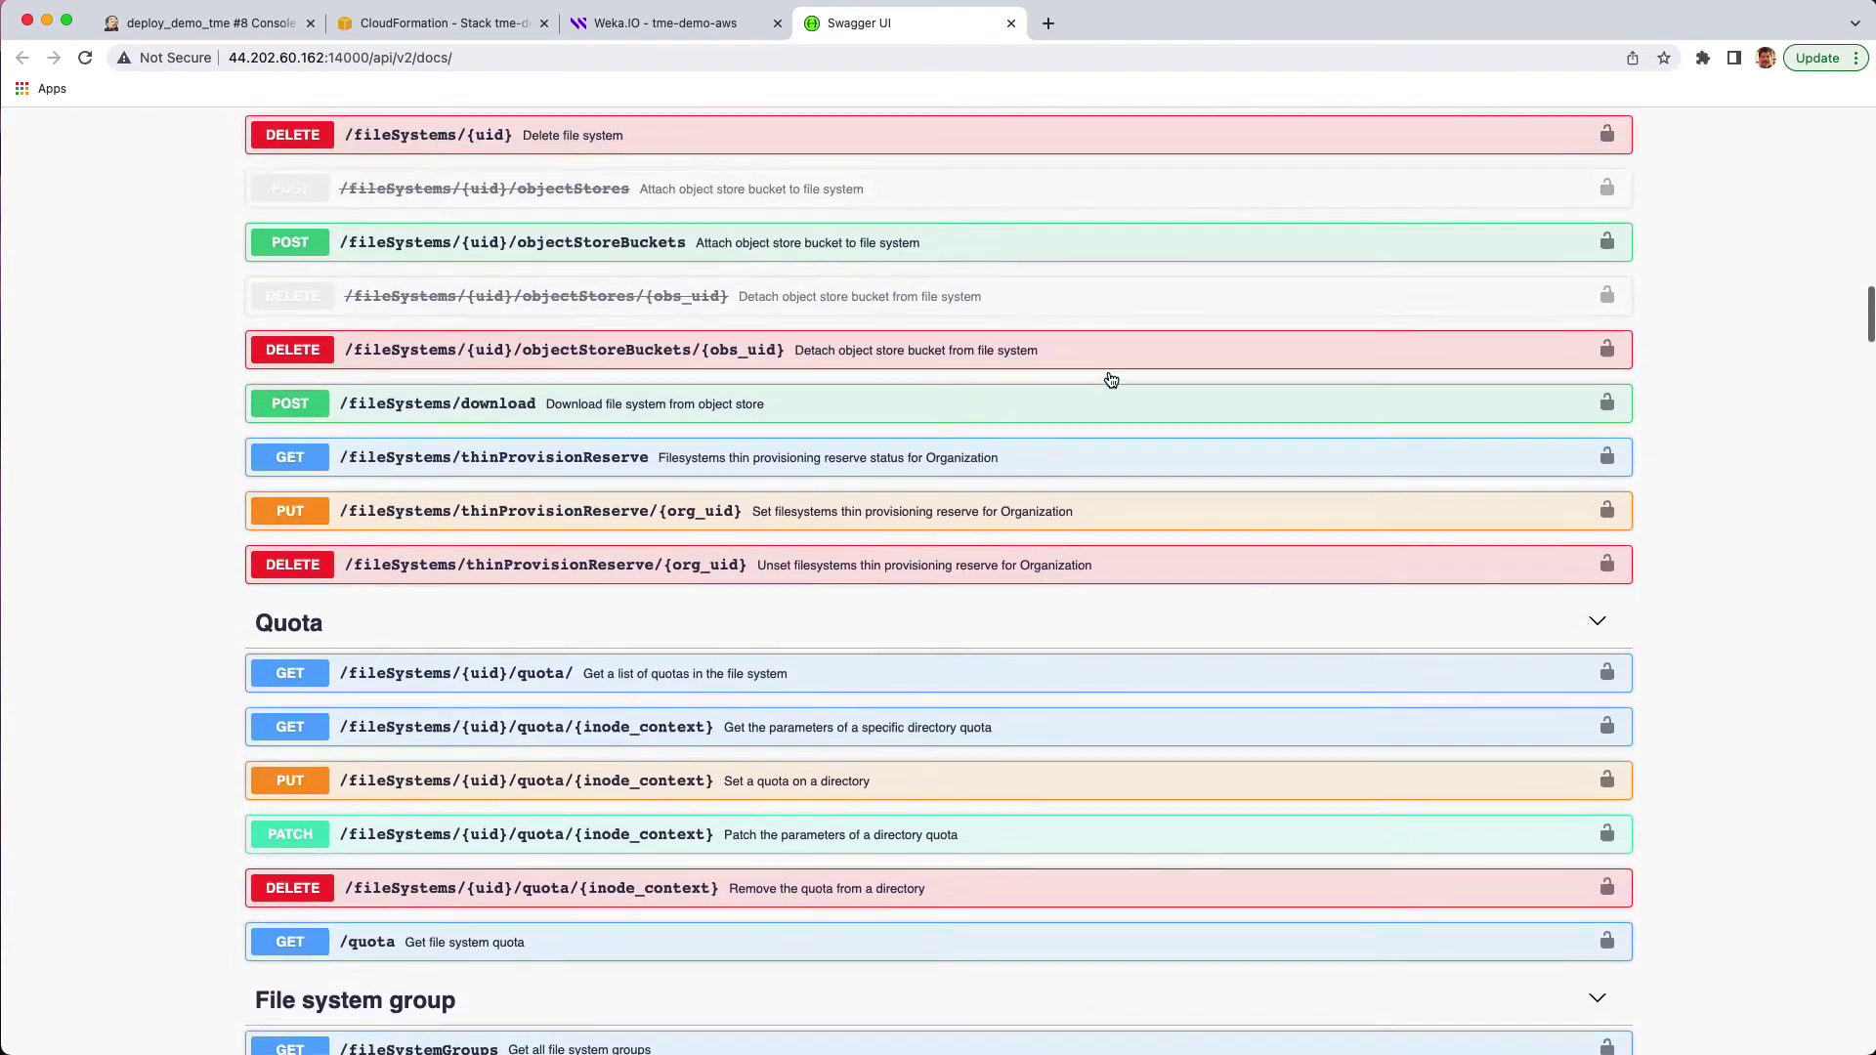
{"action": "scroll", "coordinate": [1109, 378], "scroll_direction": "up", "scroll_amount": 4}
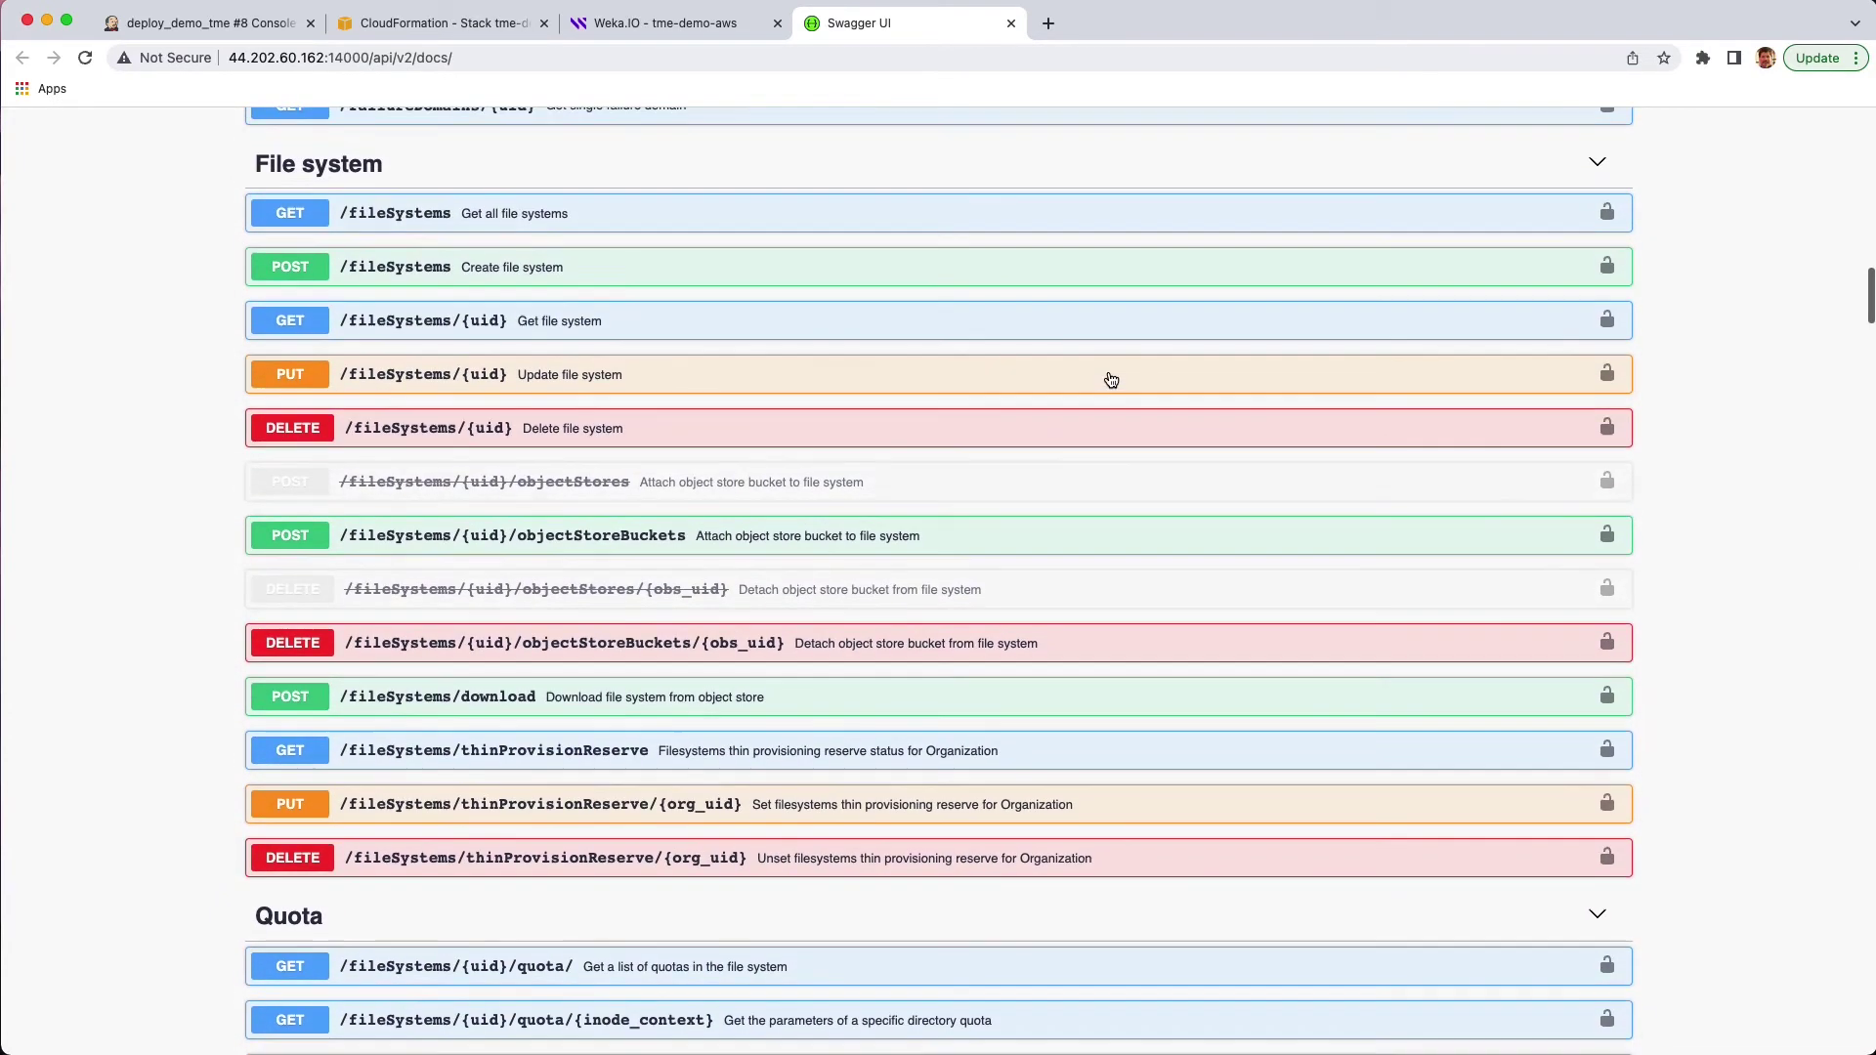
{"action": "left_click", "coordinate": [445, 269]}
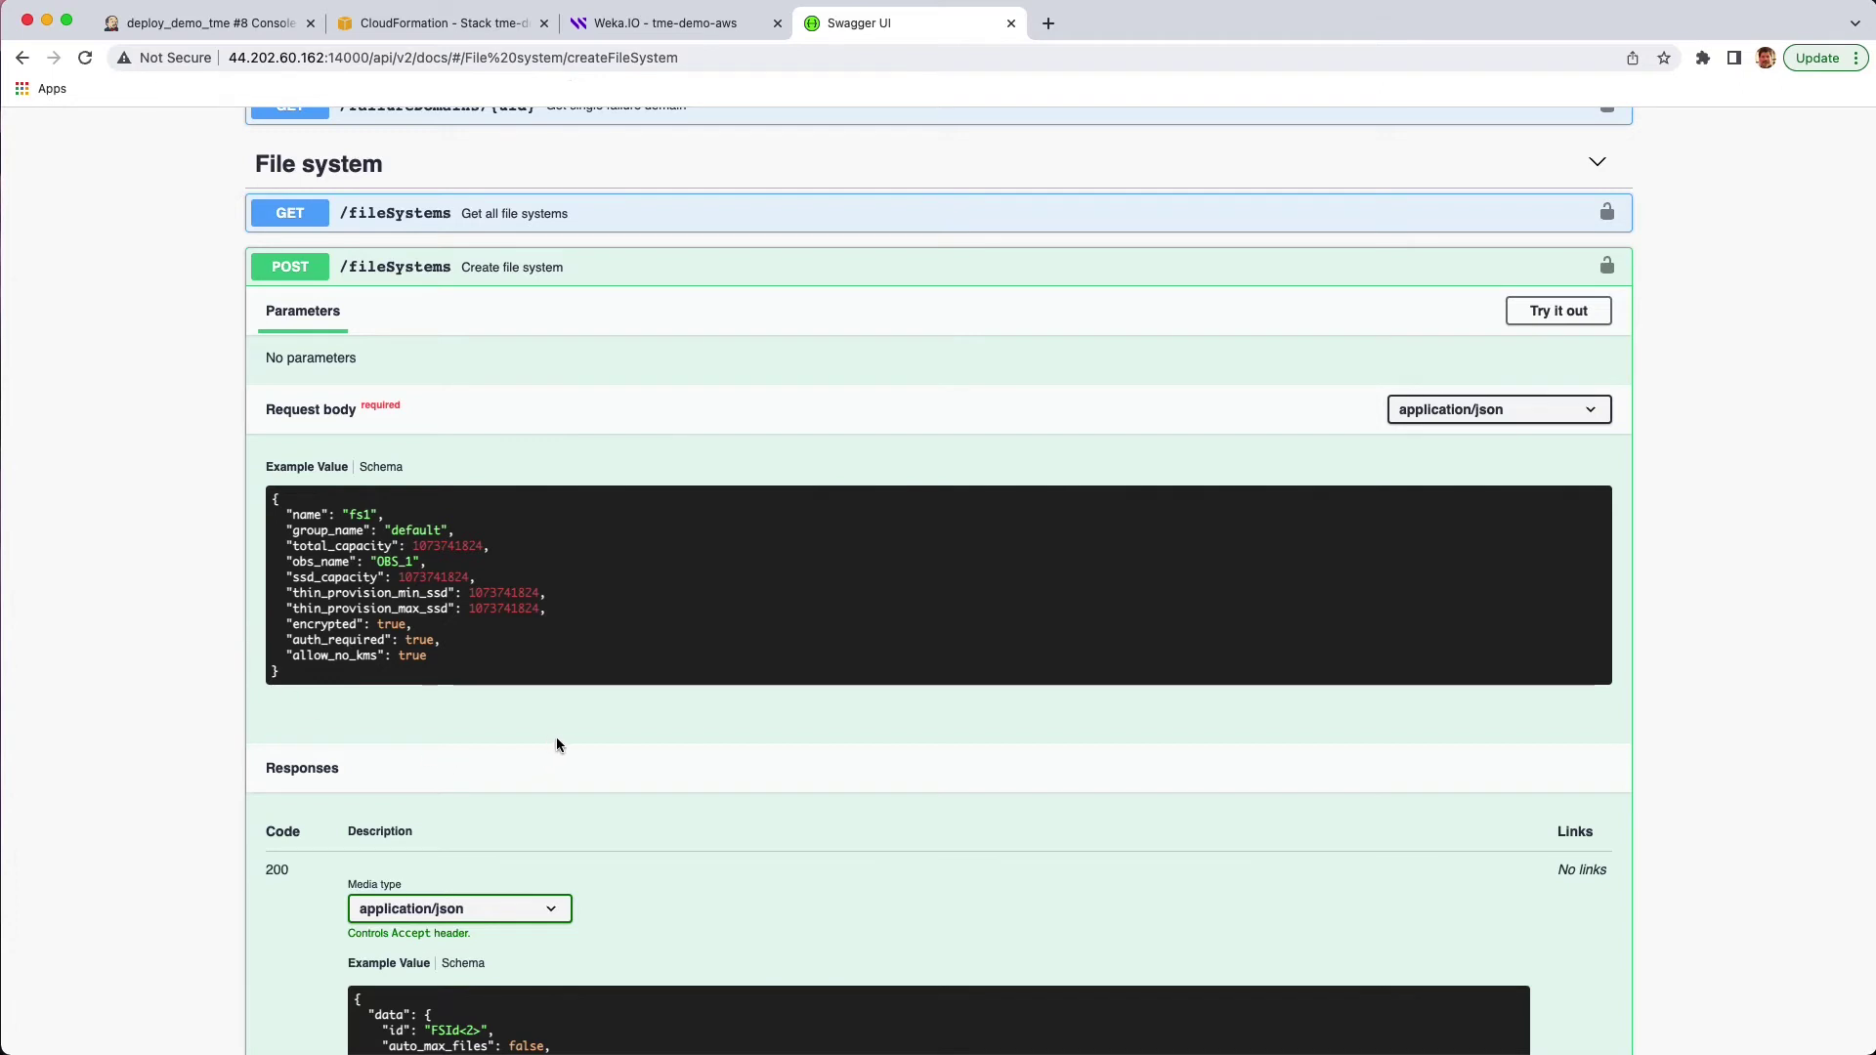
- Scroll through the 200 response example JSON for creating a file system
{"action": "scroll", "coordinate": [557, 745], "scroll_direction": "down", "scroll_amount": 4}
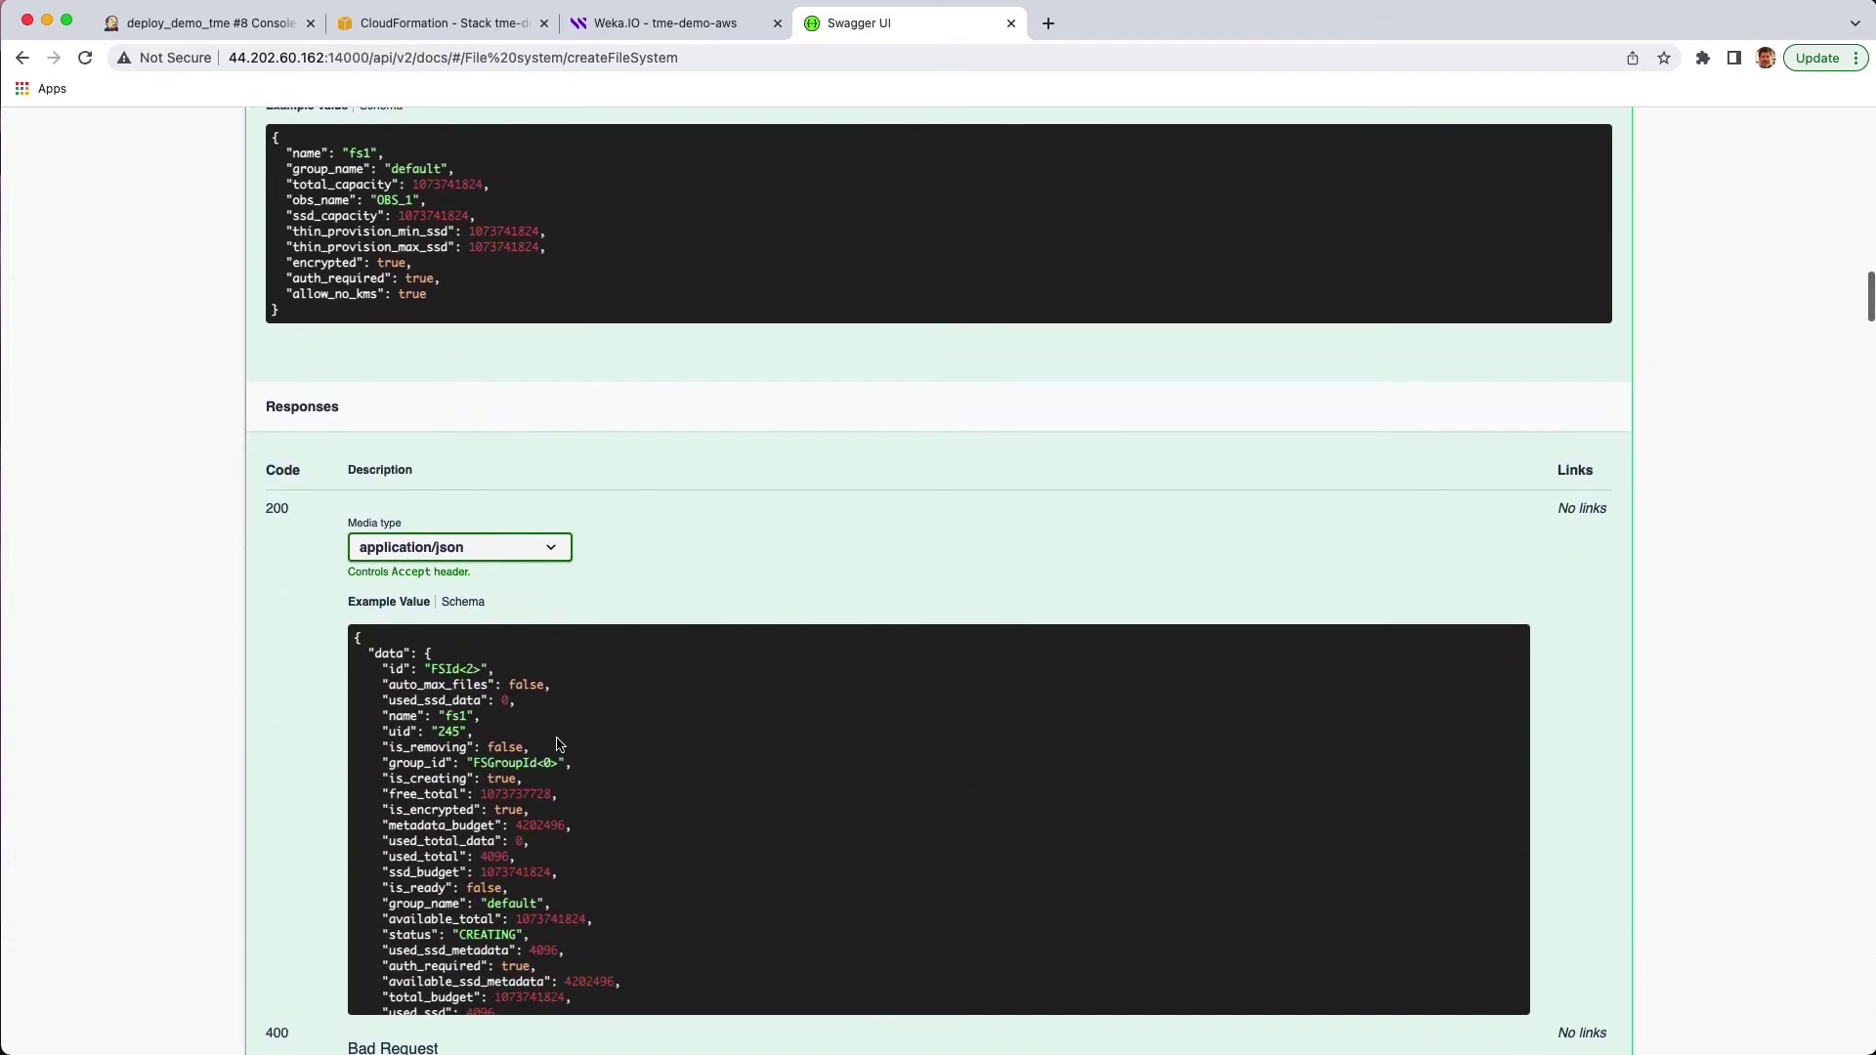
{"action": "scroll", "coordinate": [559, 745], "scroll_direction": "down", "scroll_amount": 5}
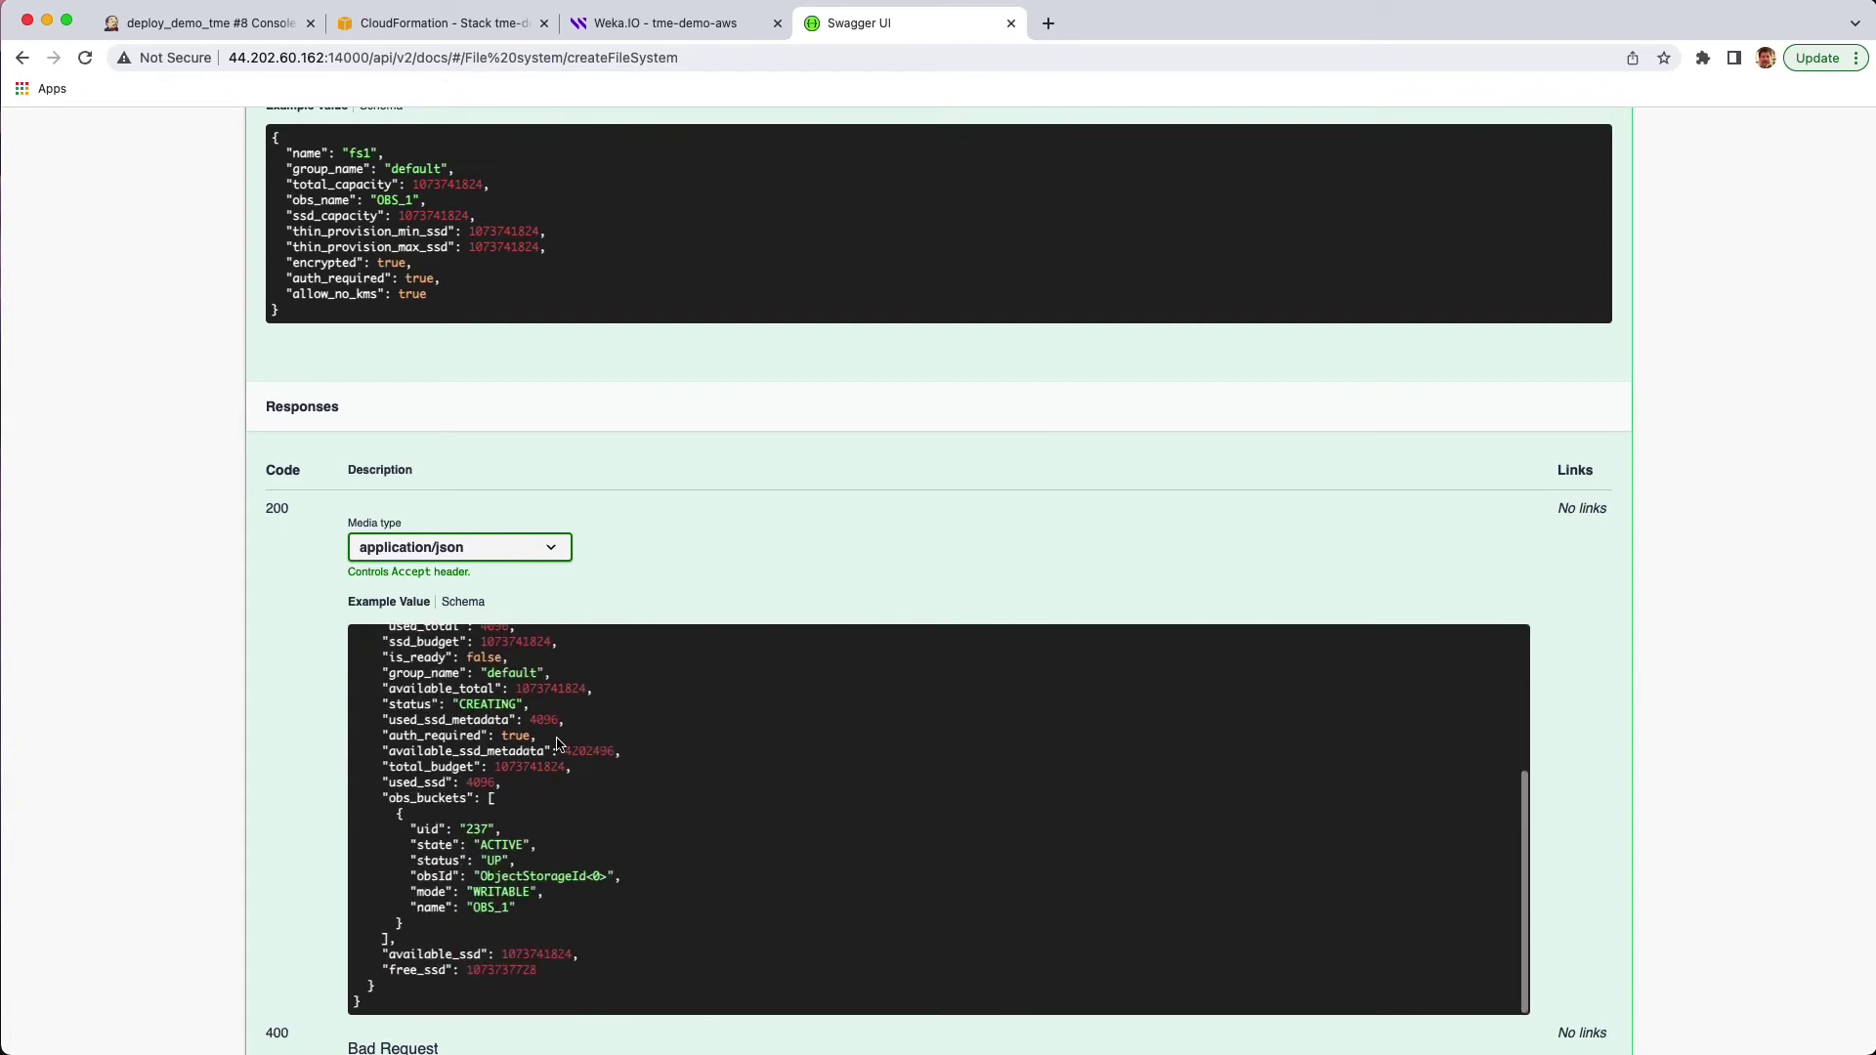
{"action": "scroll", "coordinate": [559, 746], "scroll_direction": "up", "scroll_amount": 2}
{"action": "scroll", "coordinate": [559, 746], "scroll_direction": "up", "scroll_amount": 2}
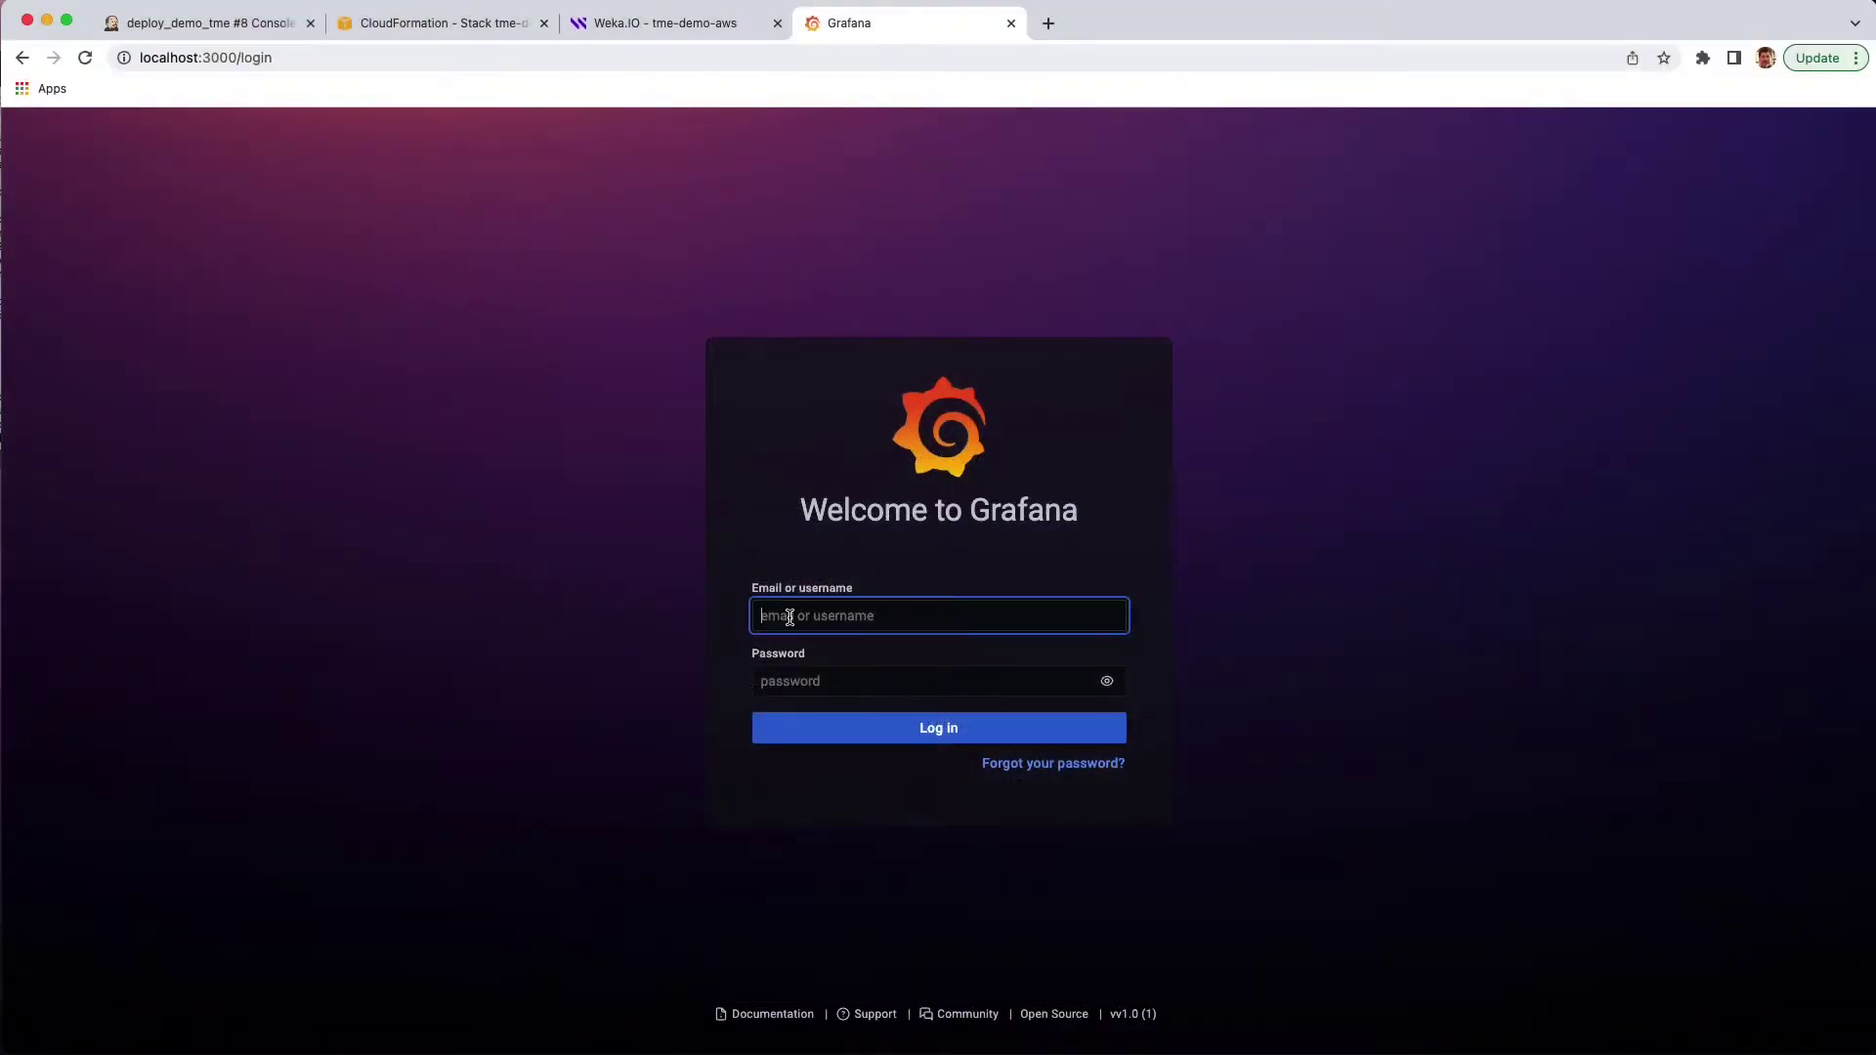
- Sign in to Grafana with the saved username and the account password
{"action": "left_click", "coordinate": [789, 618]}
{"action": "left_click", "coordinate": [790, 658]}
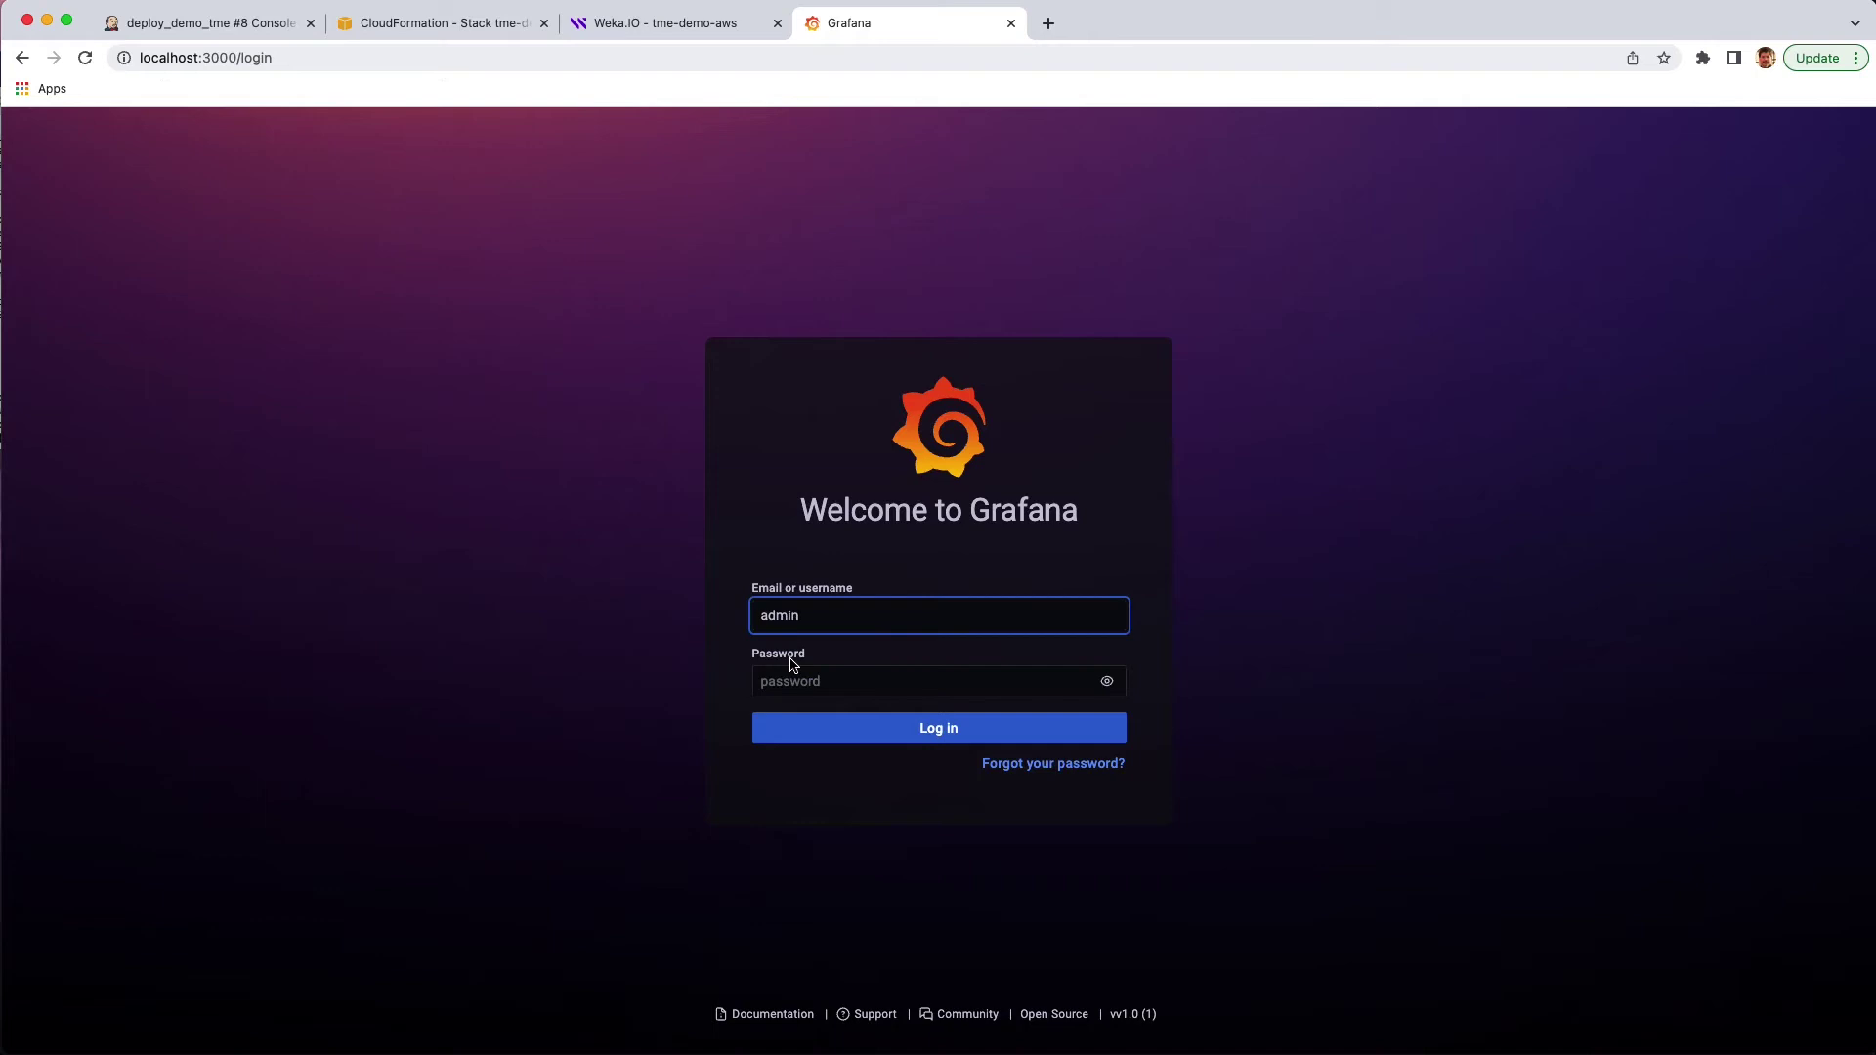
{"action": "left_click", "coordinate": [806, 683]}
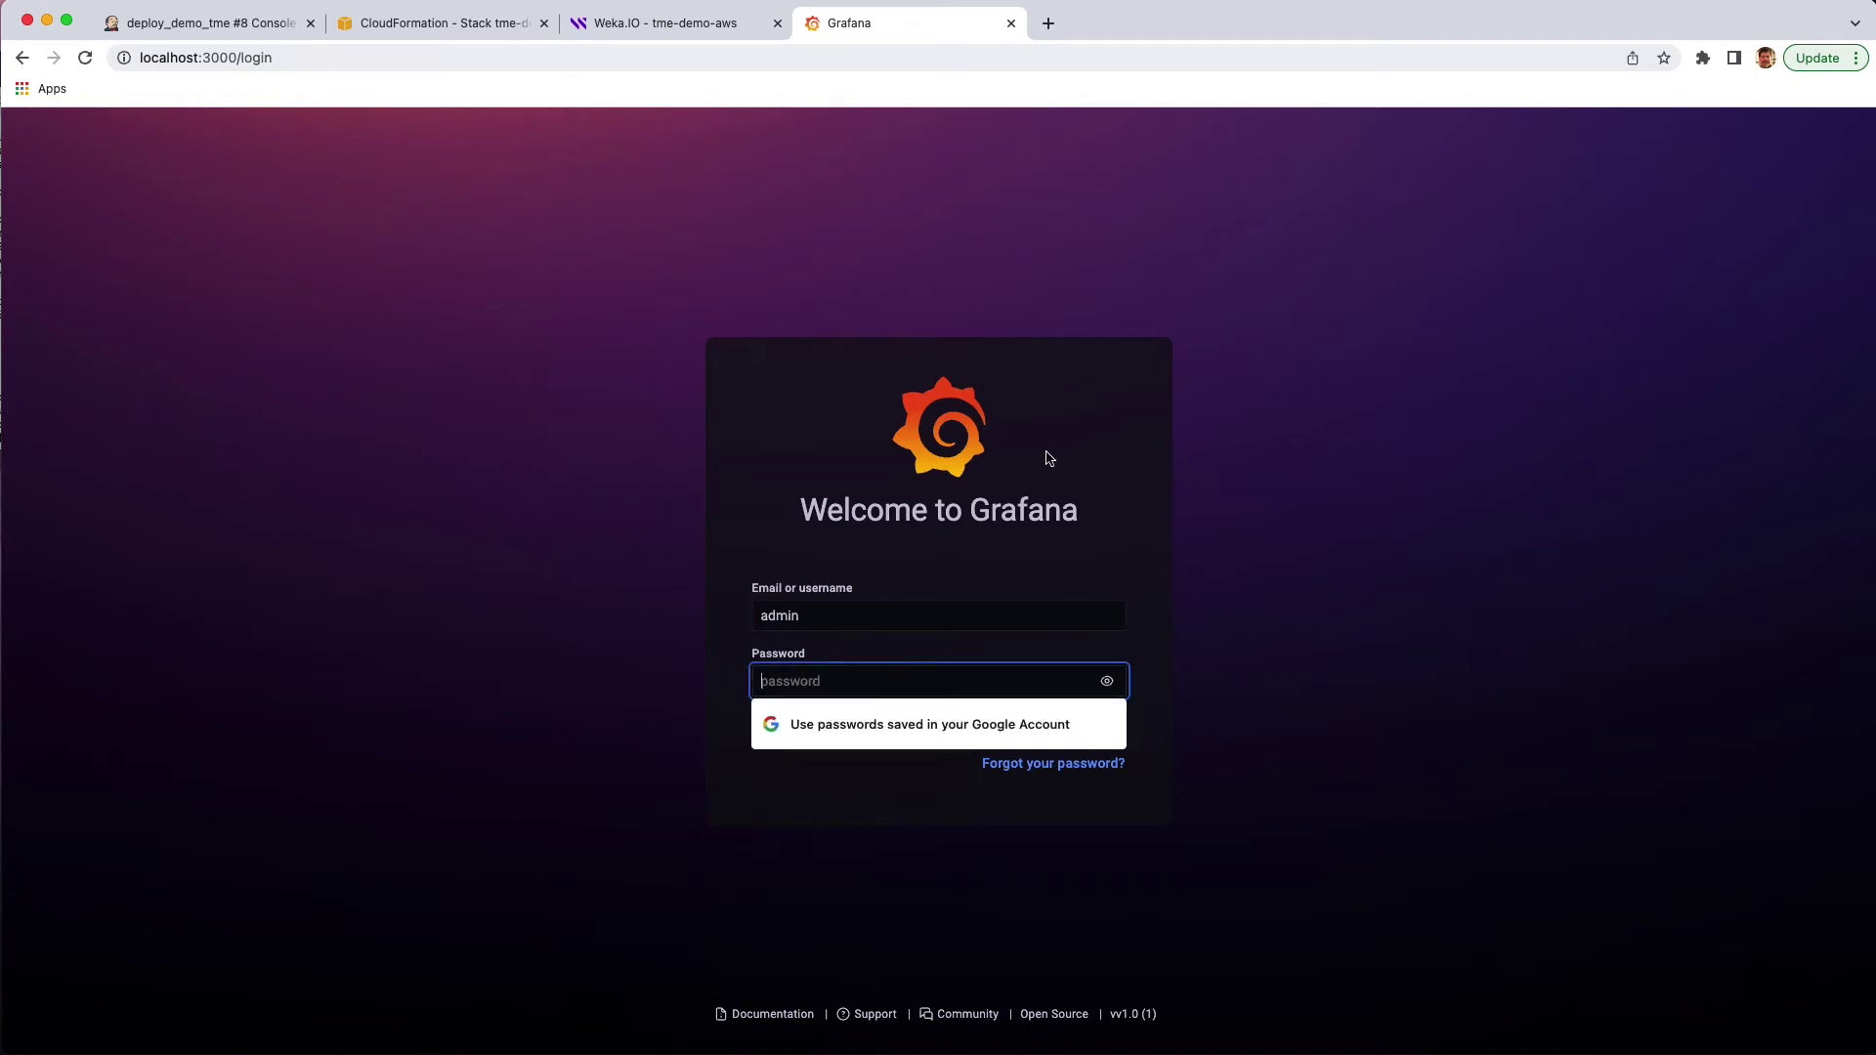
{"action": "type", "text": "ad"}
{"action": "type", "text": "••••••"}
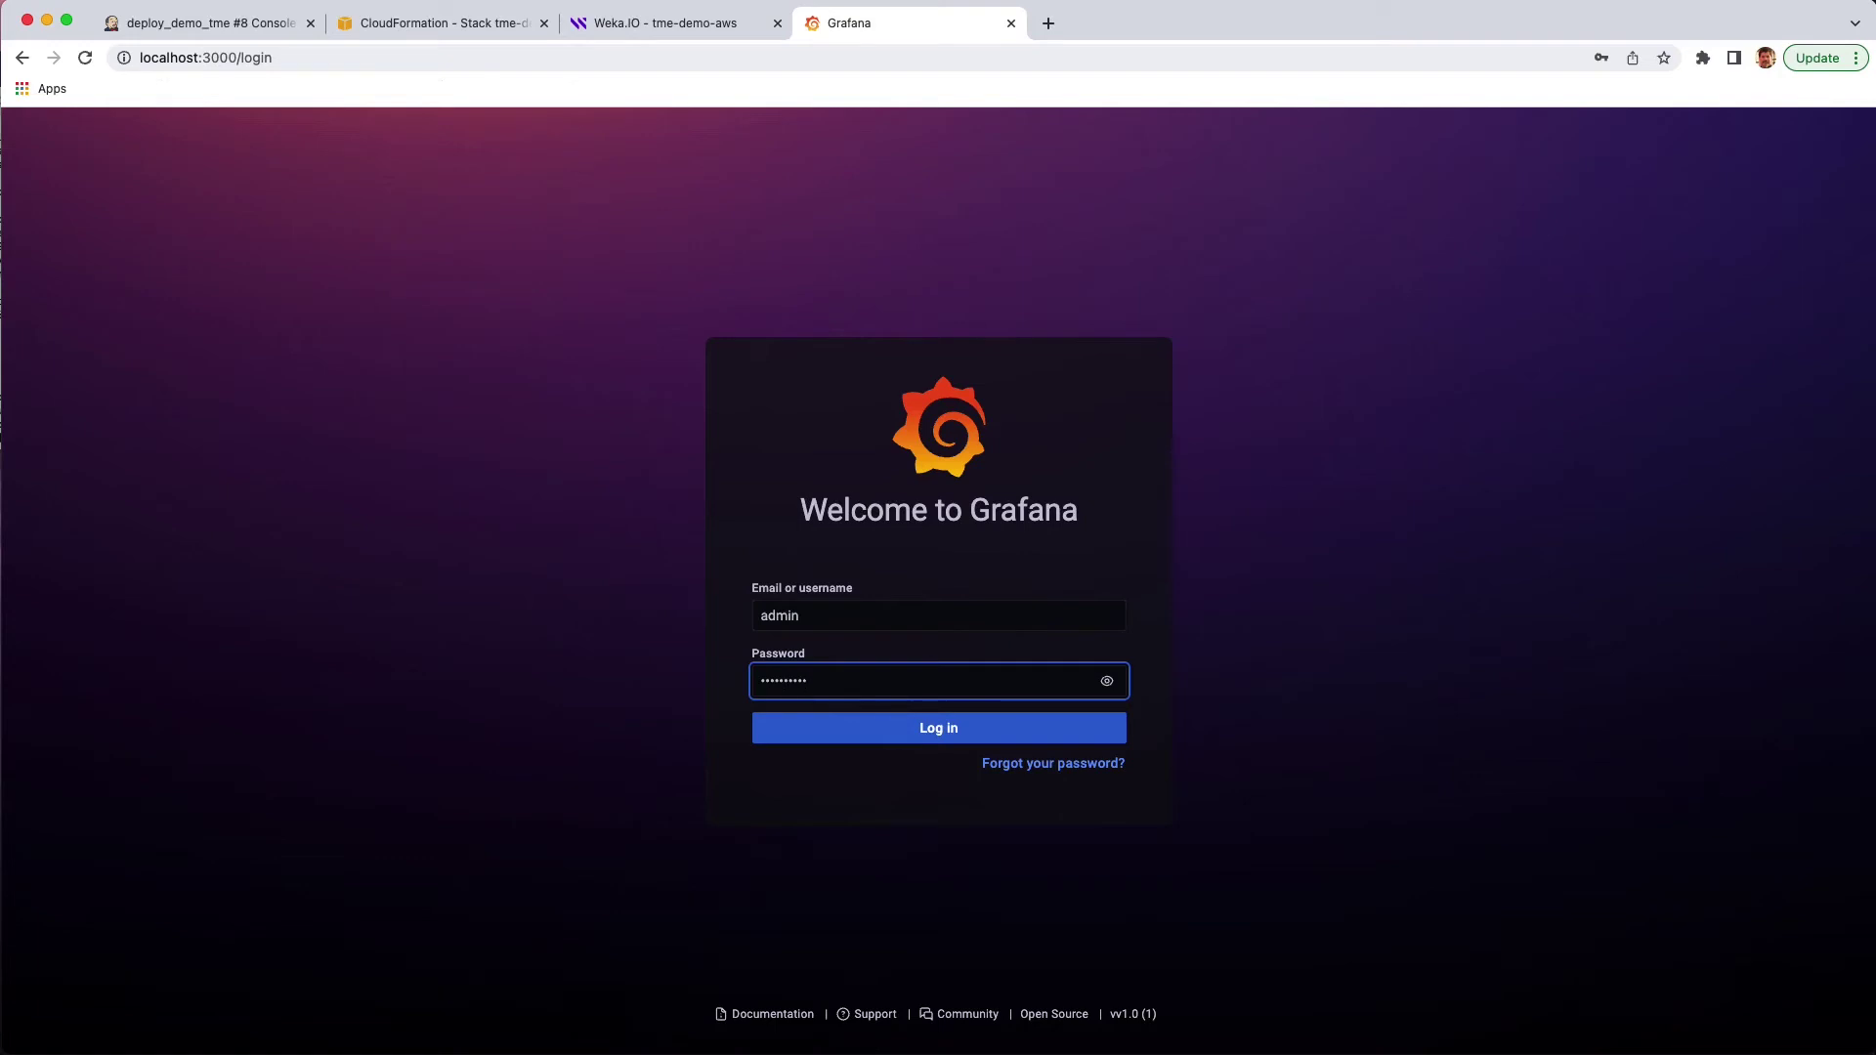
{"action": "left_click", "coordinate": [964, 729]}
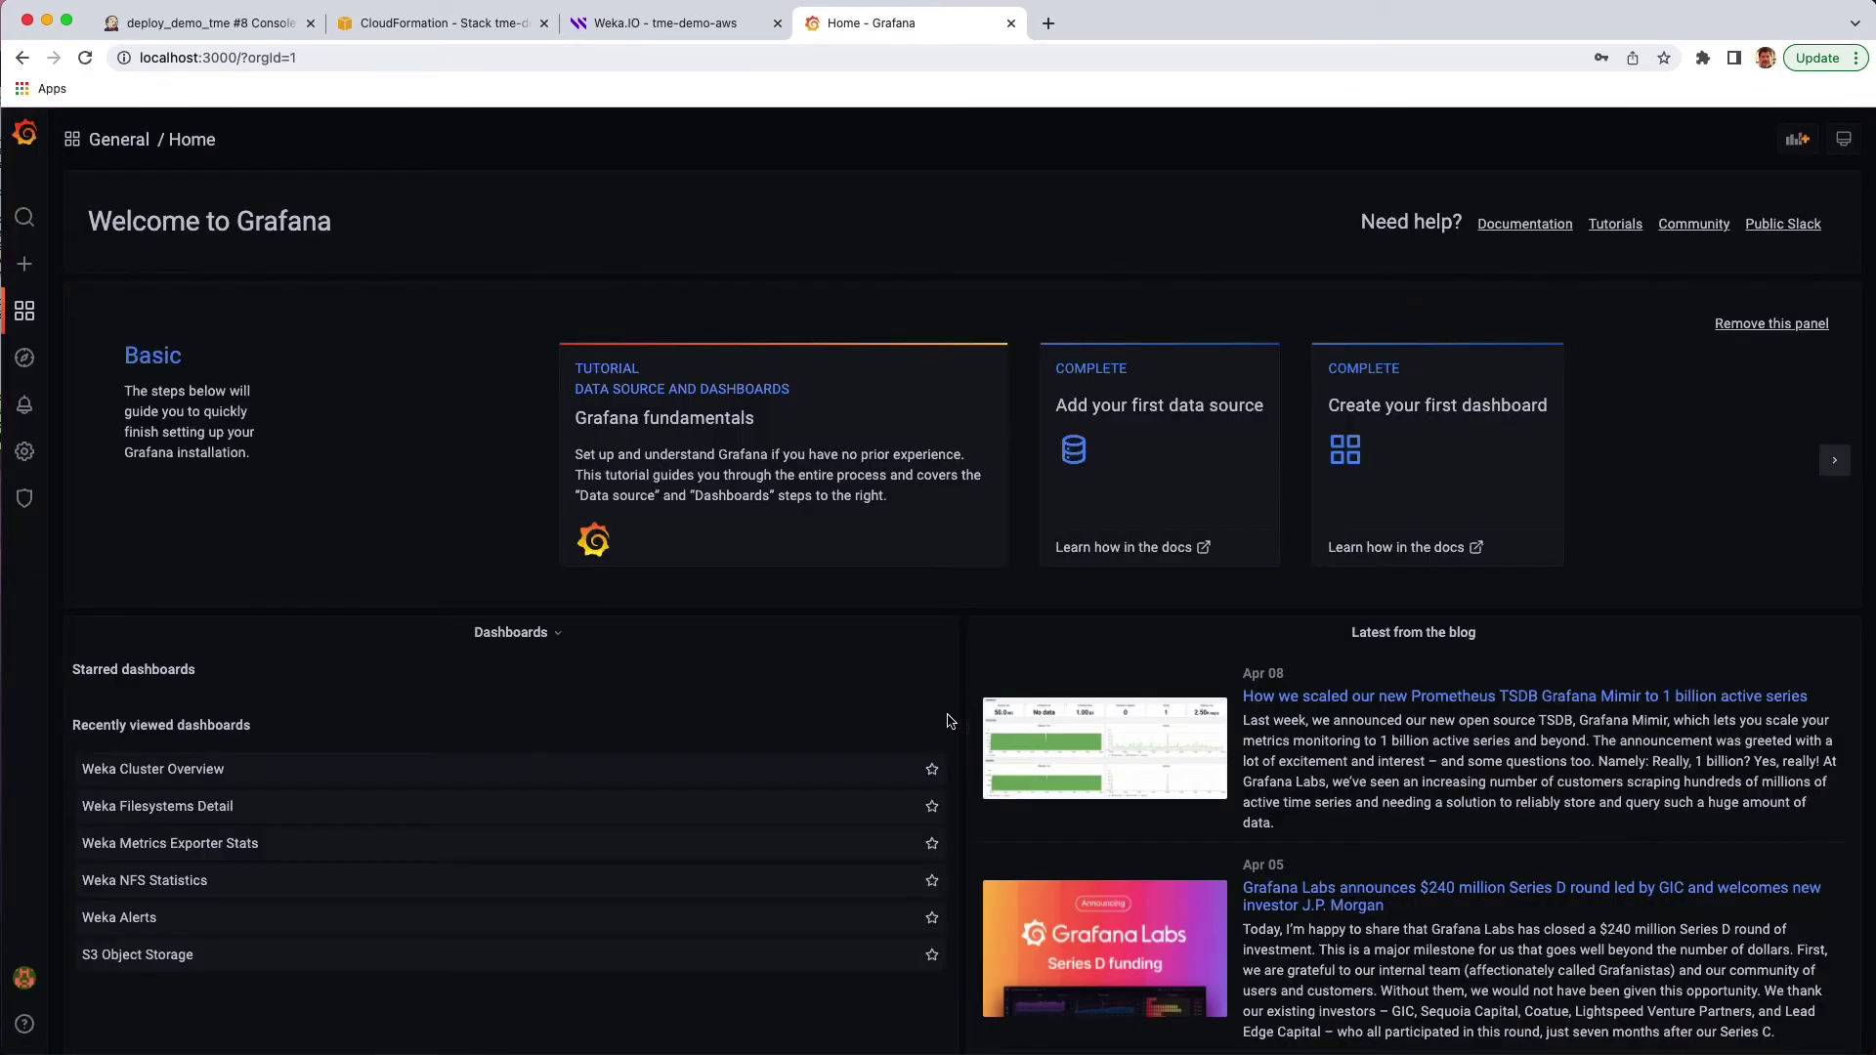
- Open the Weka Cluster Overview dashboard from Dashboards > Browse
{"action": "mouse_move", "coordinate": [24, 320]}
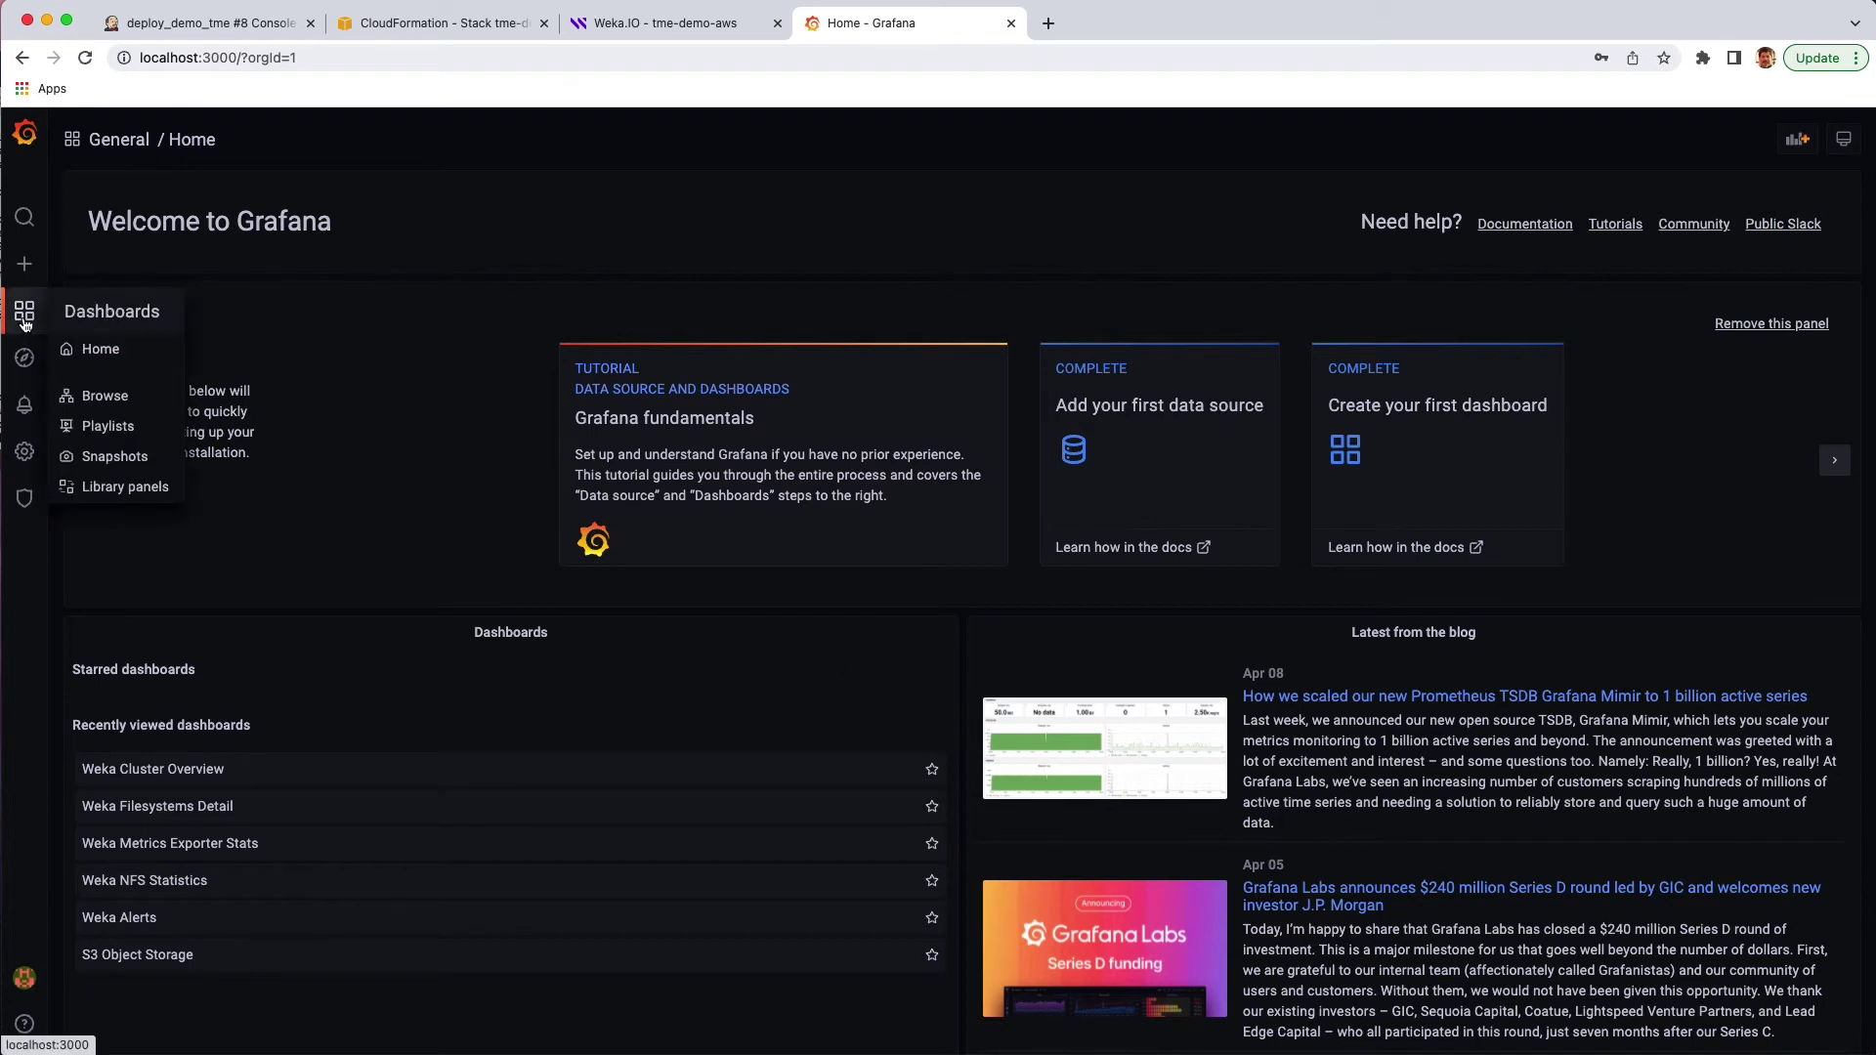
{"action": "left_click", "coordinate": [112, 407]}
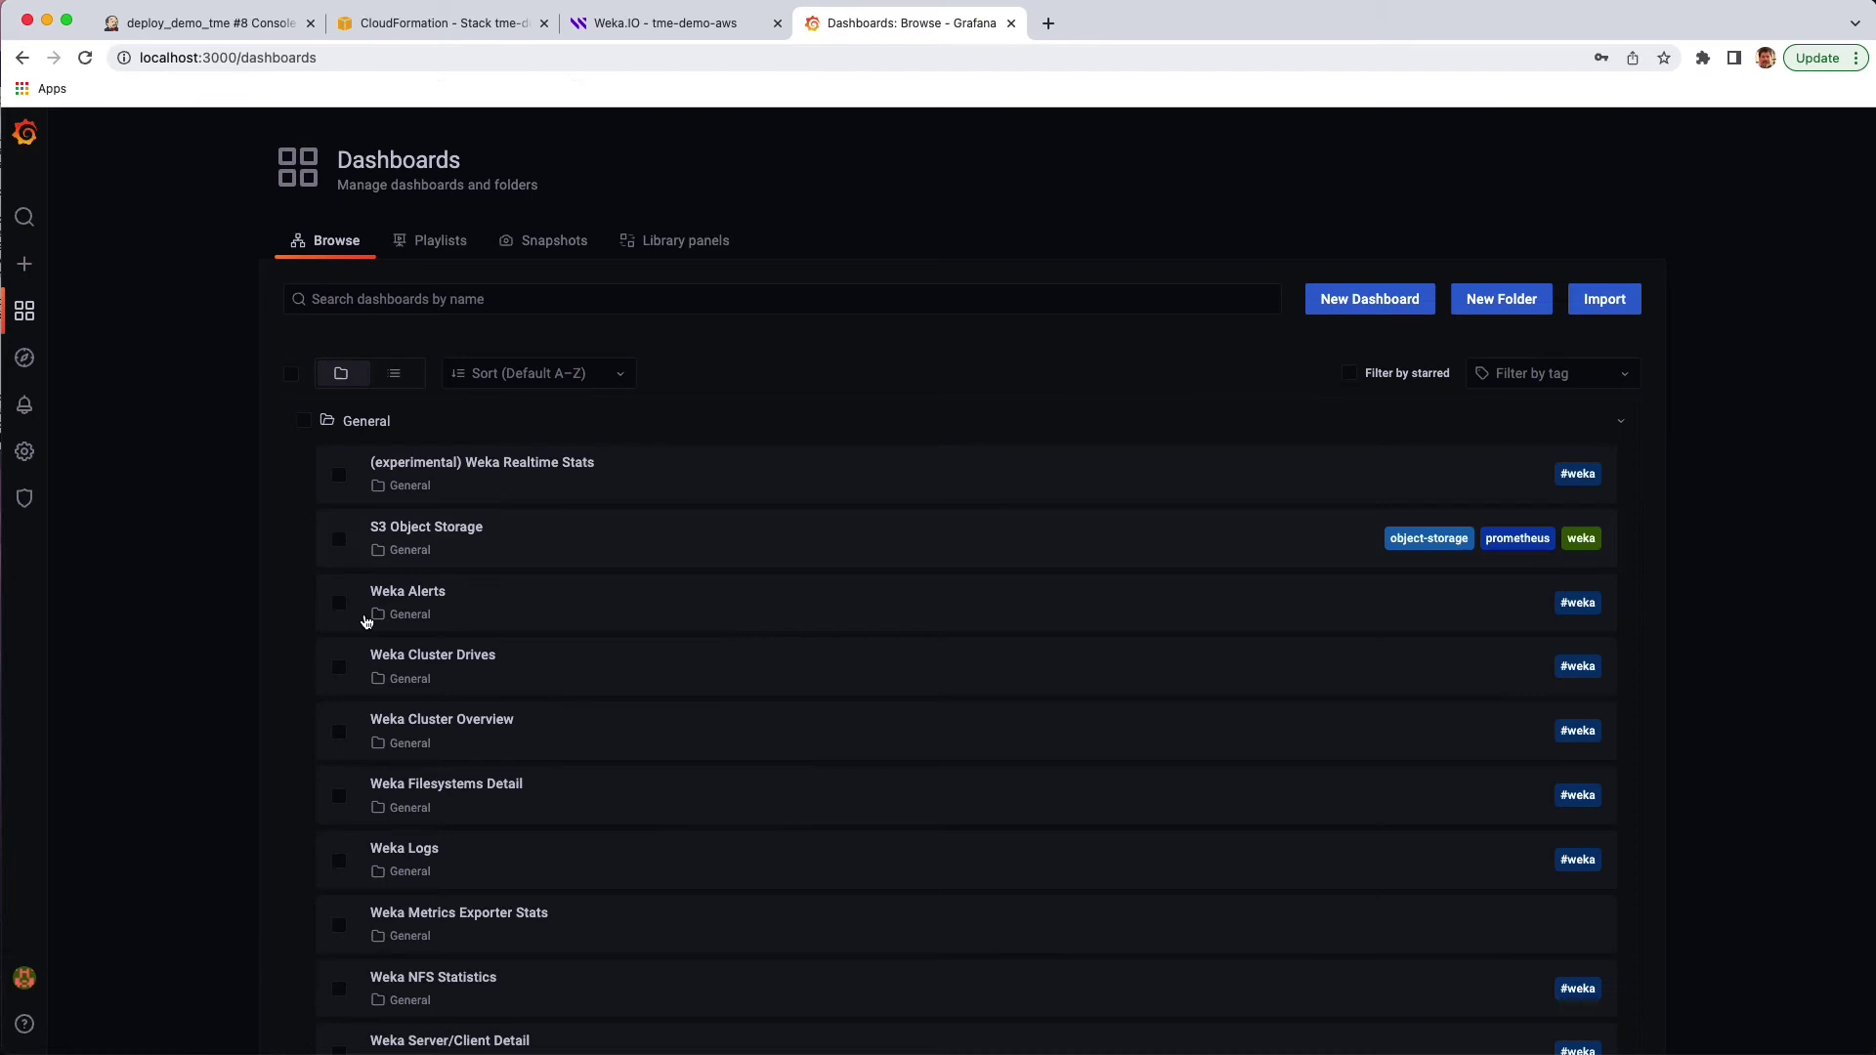
{"action": "left_click", "coordinate": [469, 733]}
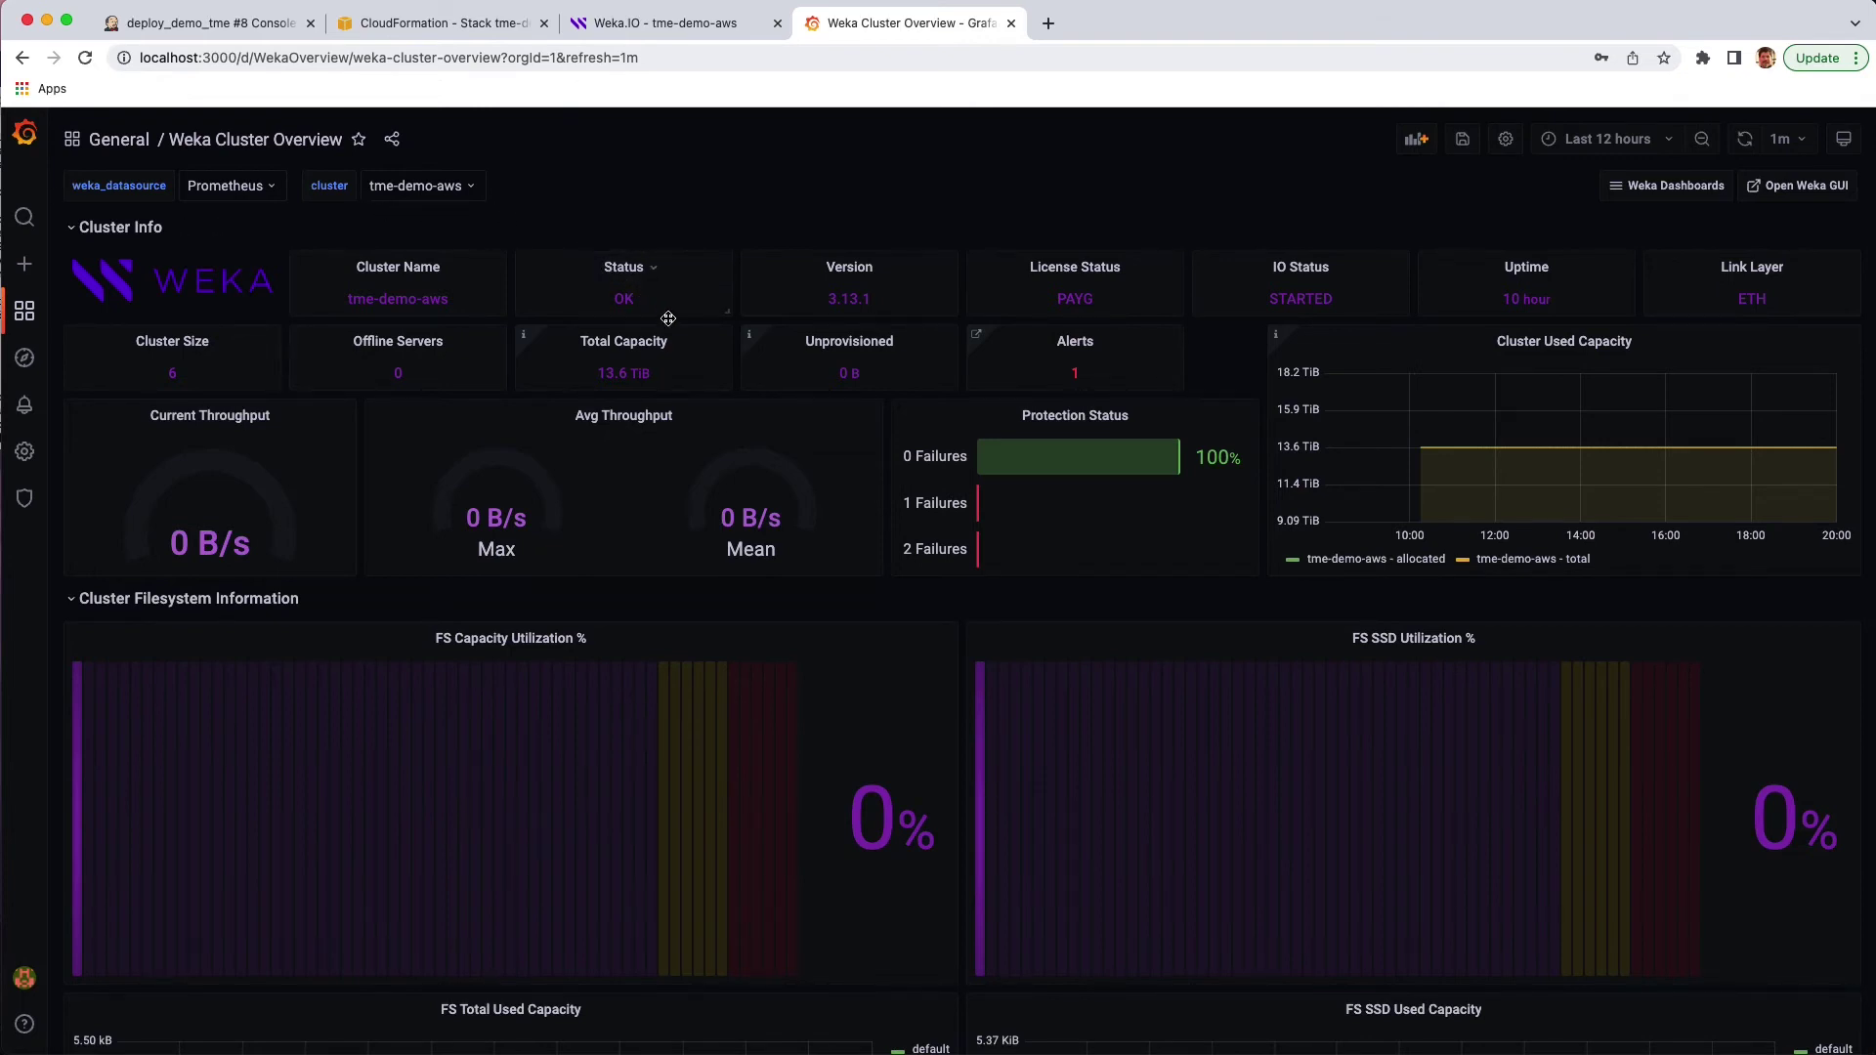
- Scroll down the Weka Cluster Overview dashboard through every panel row to the top clients
{"action": "scroll", "coordinate": [862, 609], "scroll_direction": "down", "scroll_amount": 3}
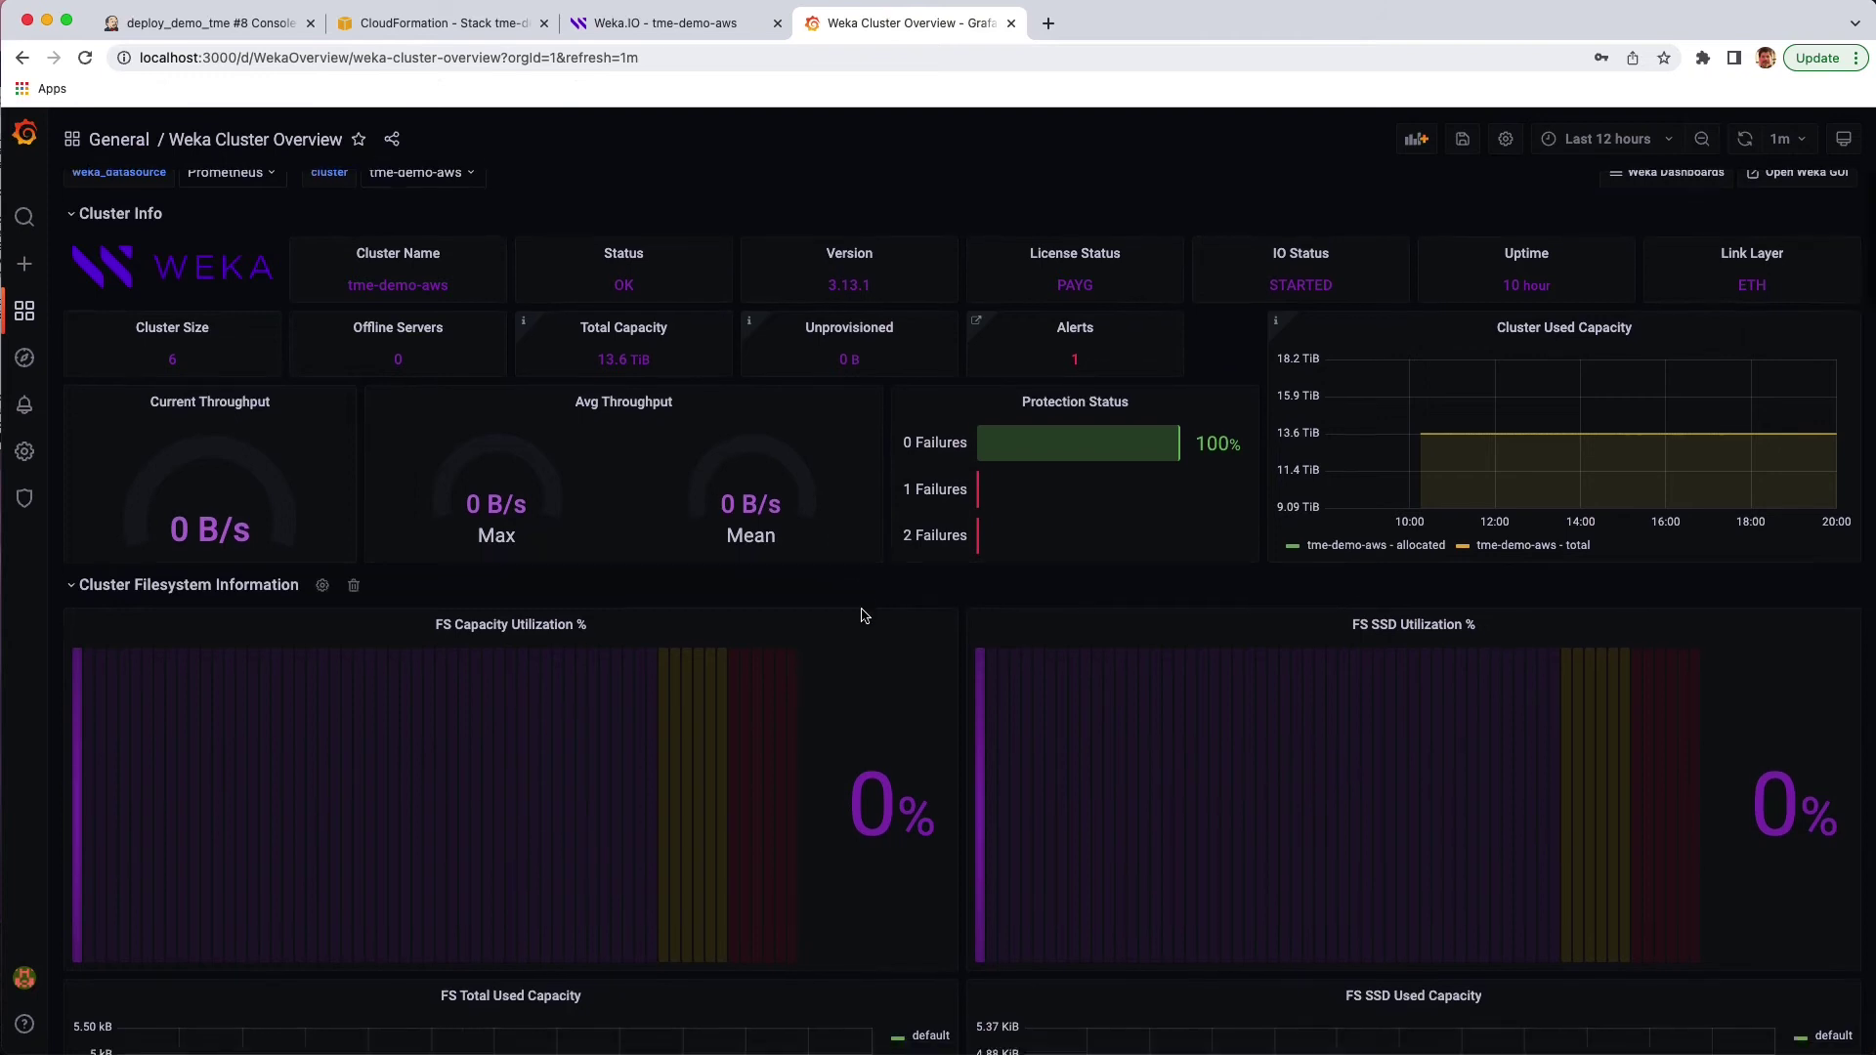
{"action": "scroll", "coordinate": [862, 608], "scroll_direction": "down", "scroll_amount": 8}
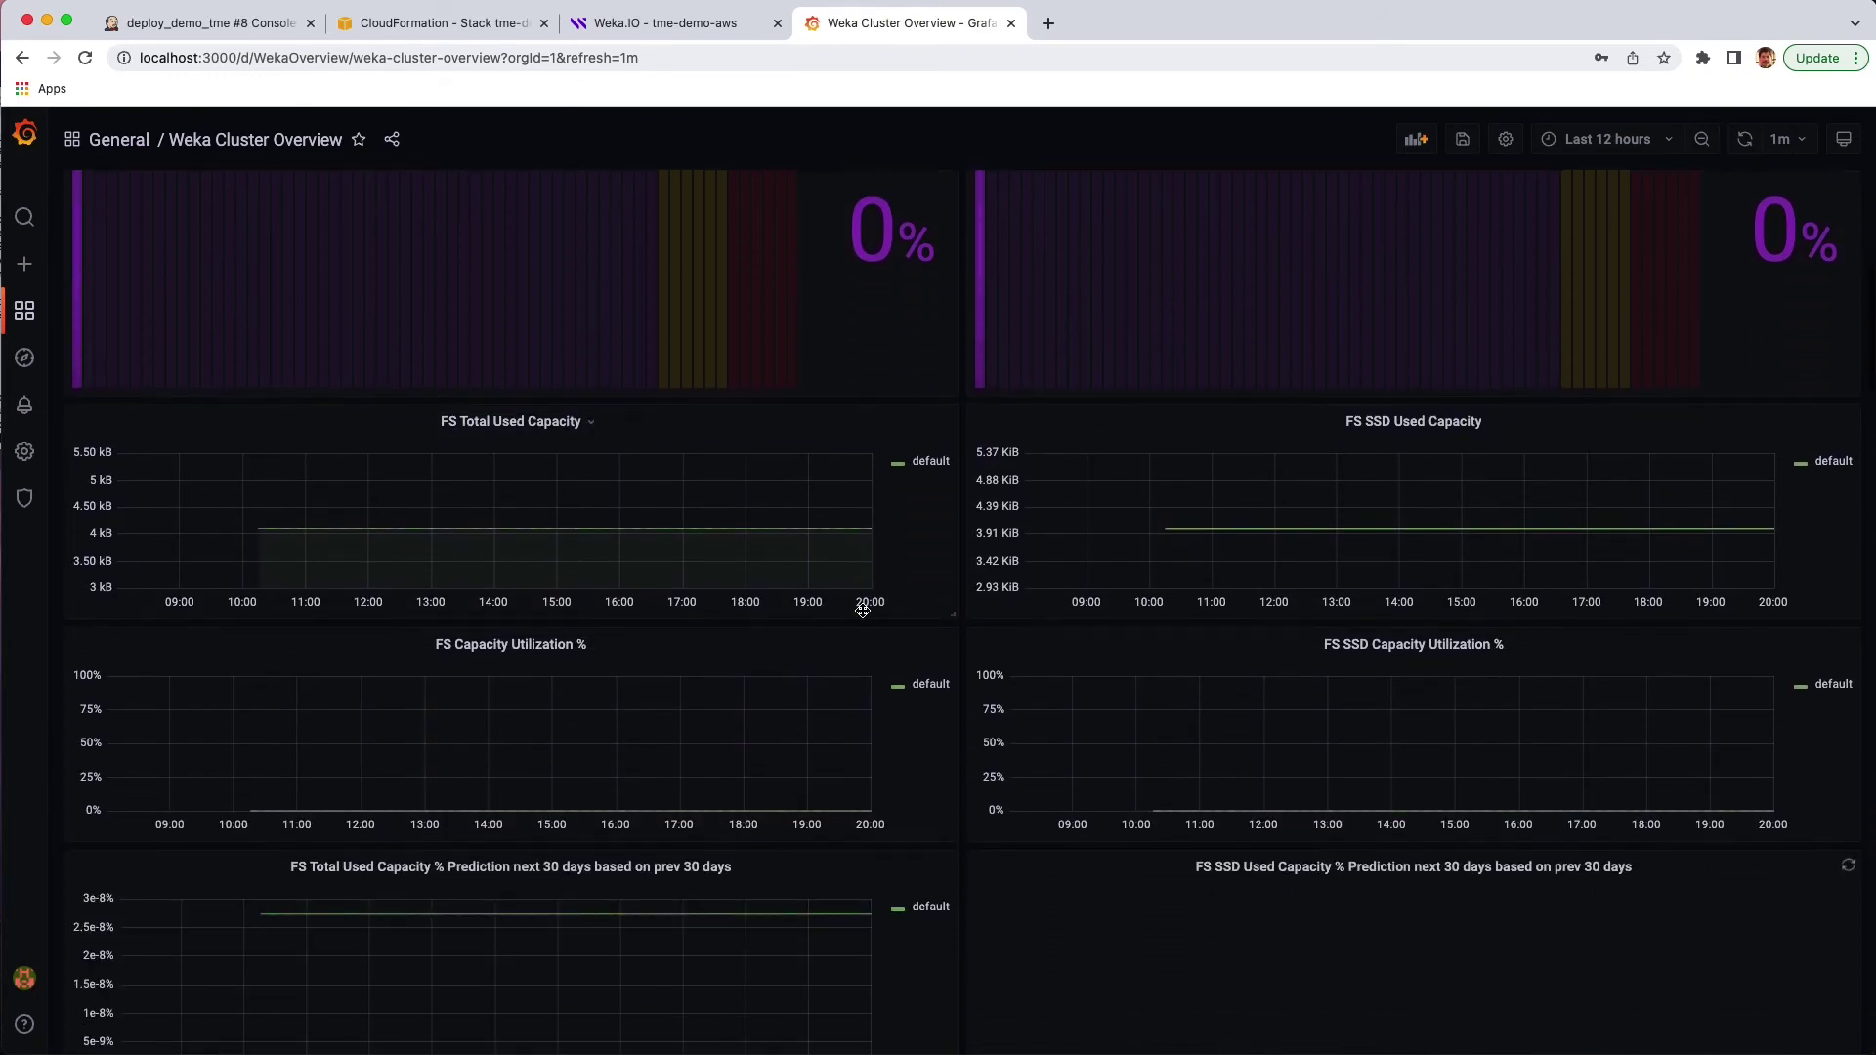
{"action": "scroll", "coordinate": [862, 610], "scroll_direction": "down", "scroll_amount": 8}
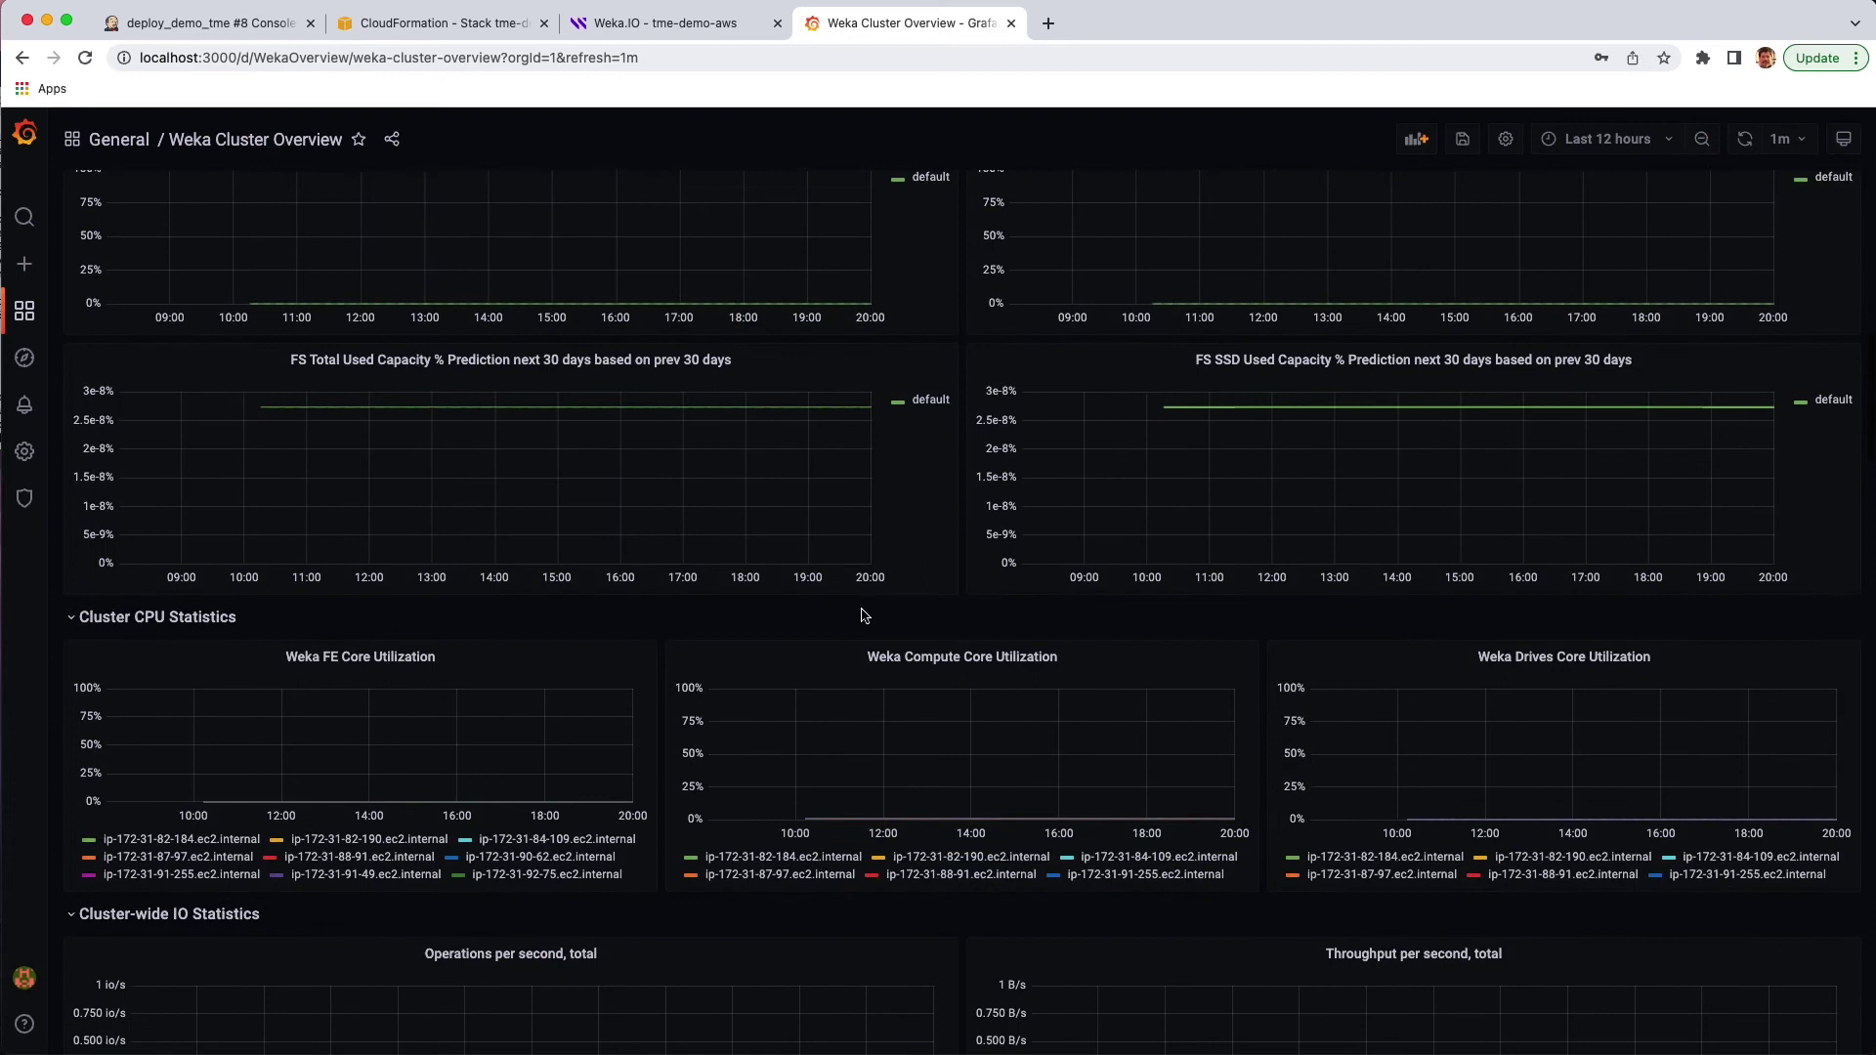
{"action": "scroll", "coordinate": [862, 610], "scroll_direction": "down", "scroll_amount": 13}
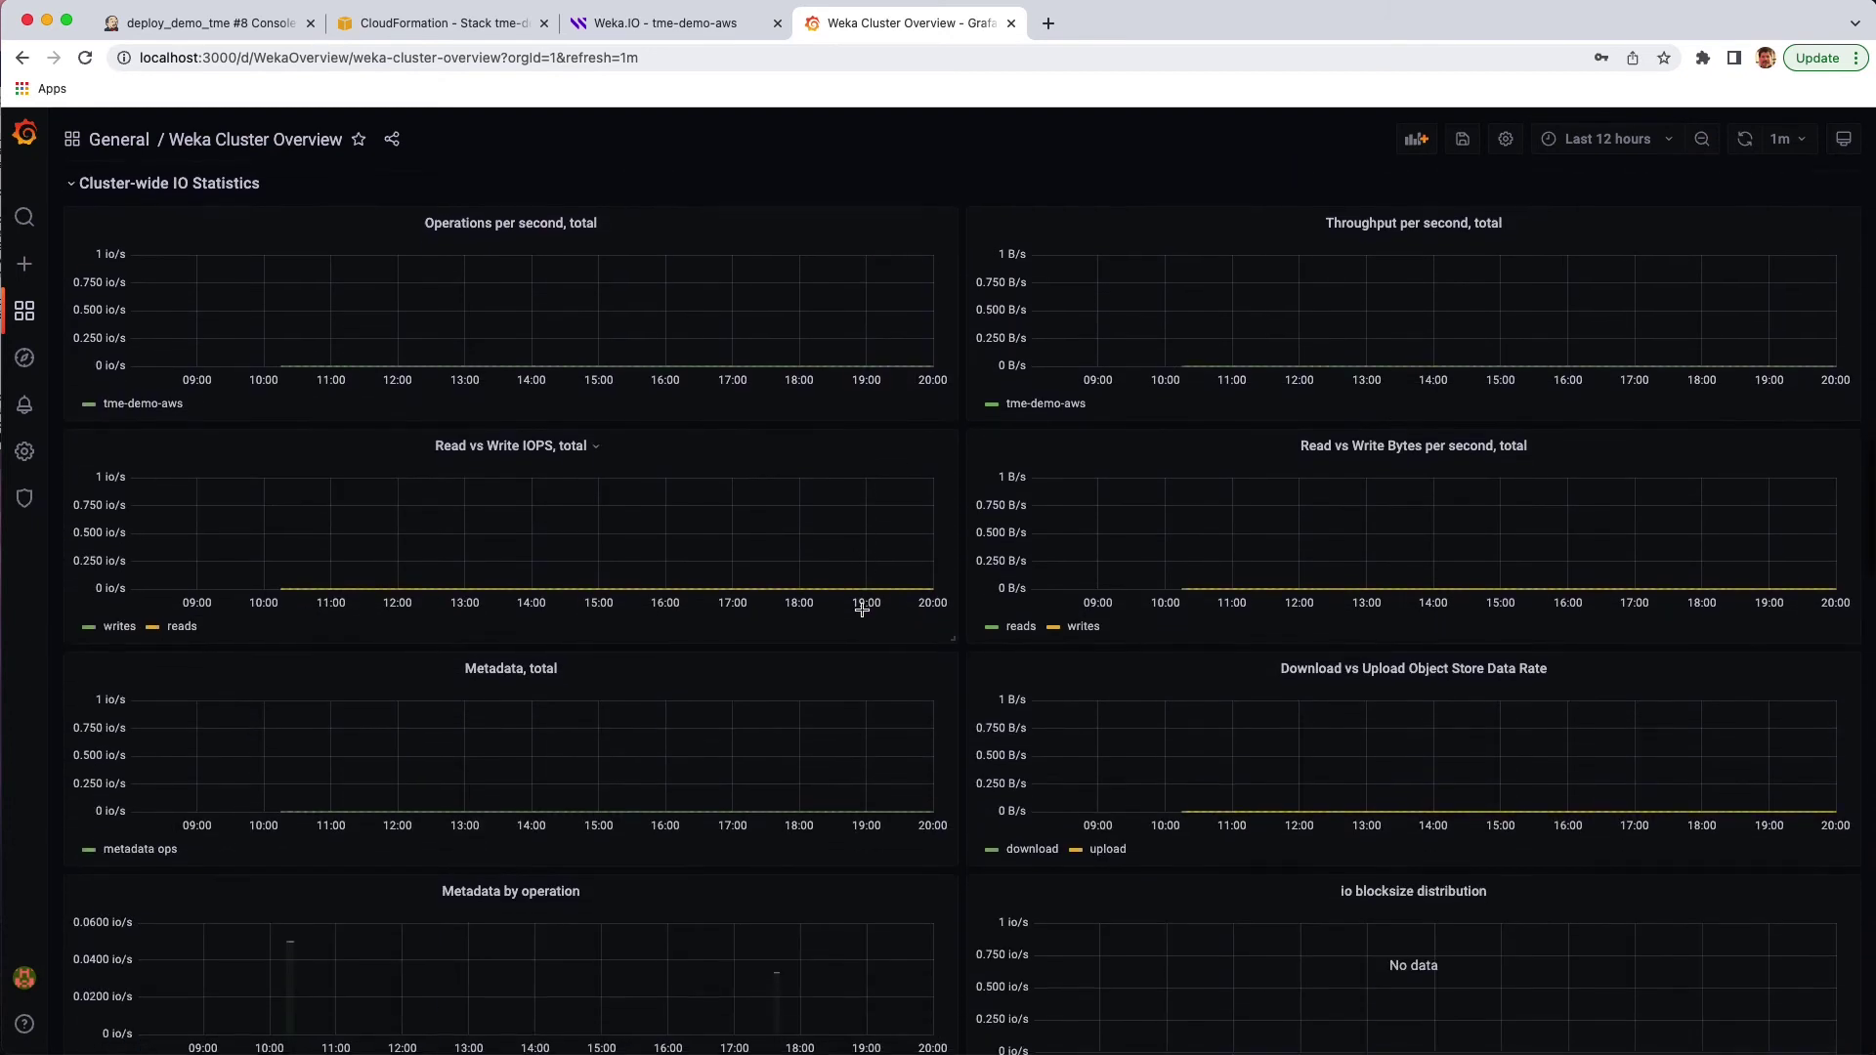
{"action": "scroll", "coordinate": [862, 610], "scroll_direction": "down", "scroll_amount": 13}
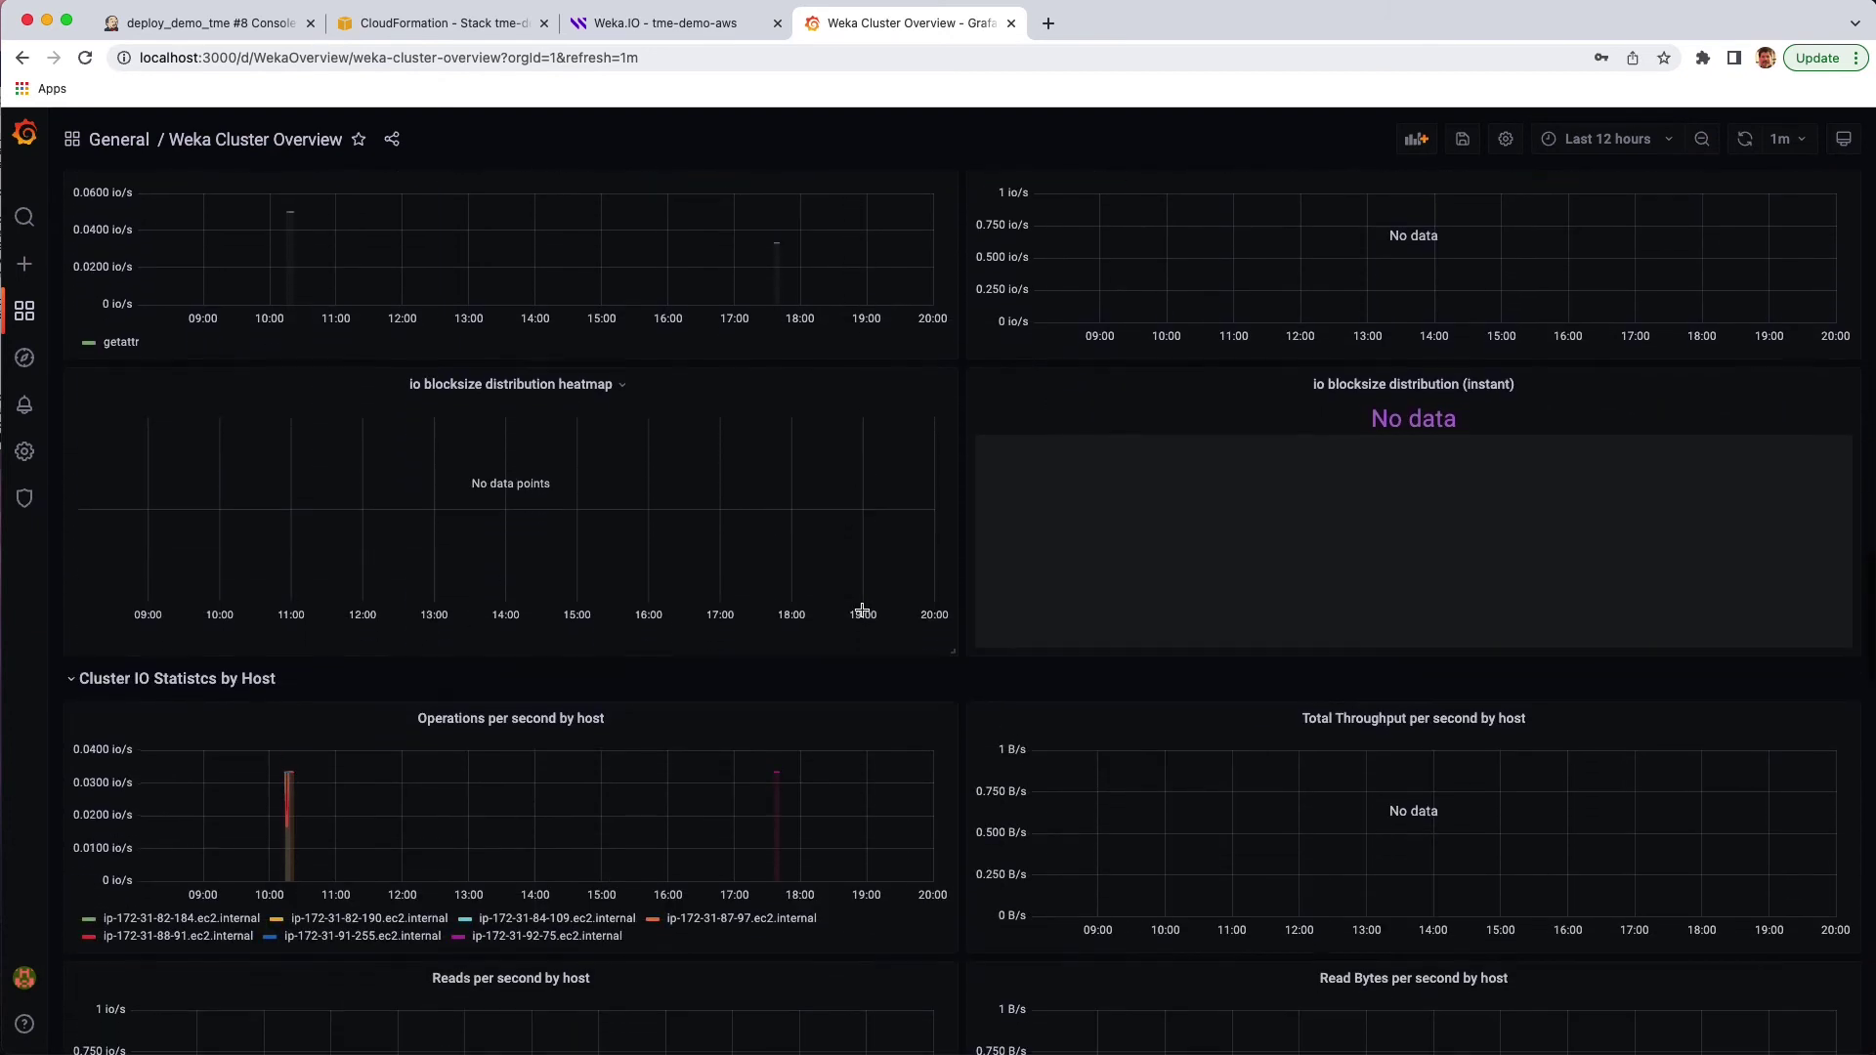
{"action": "scroll", "coordinate": [865, 614], "scroll_direction": "down", "scroll_amount": 11}
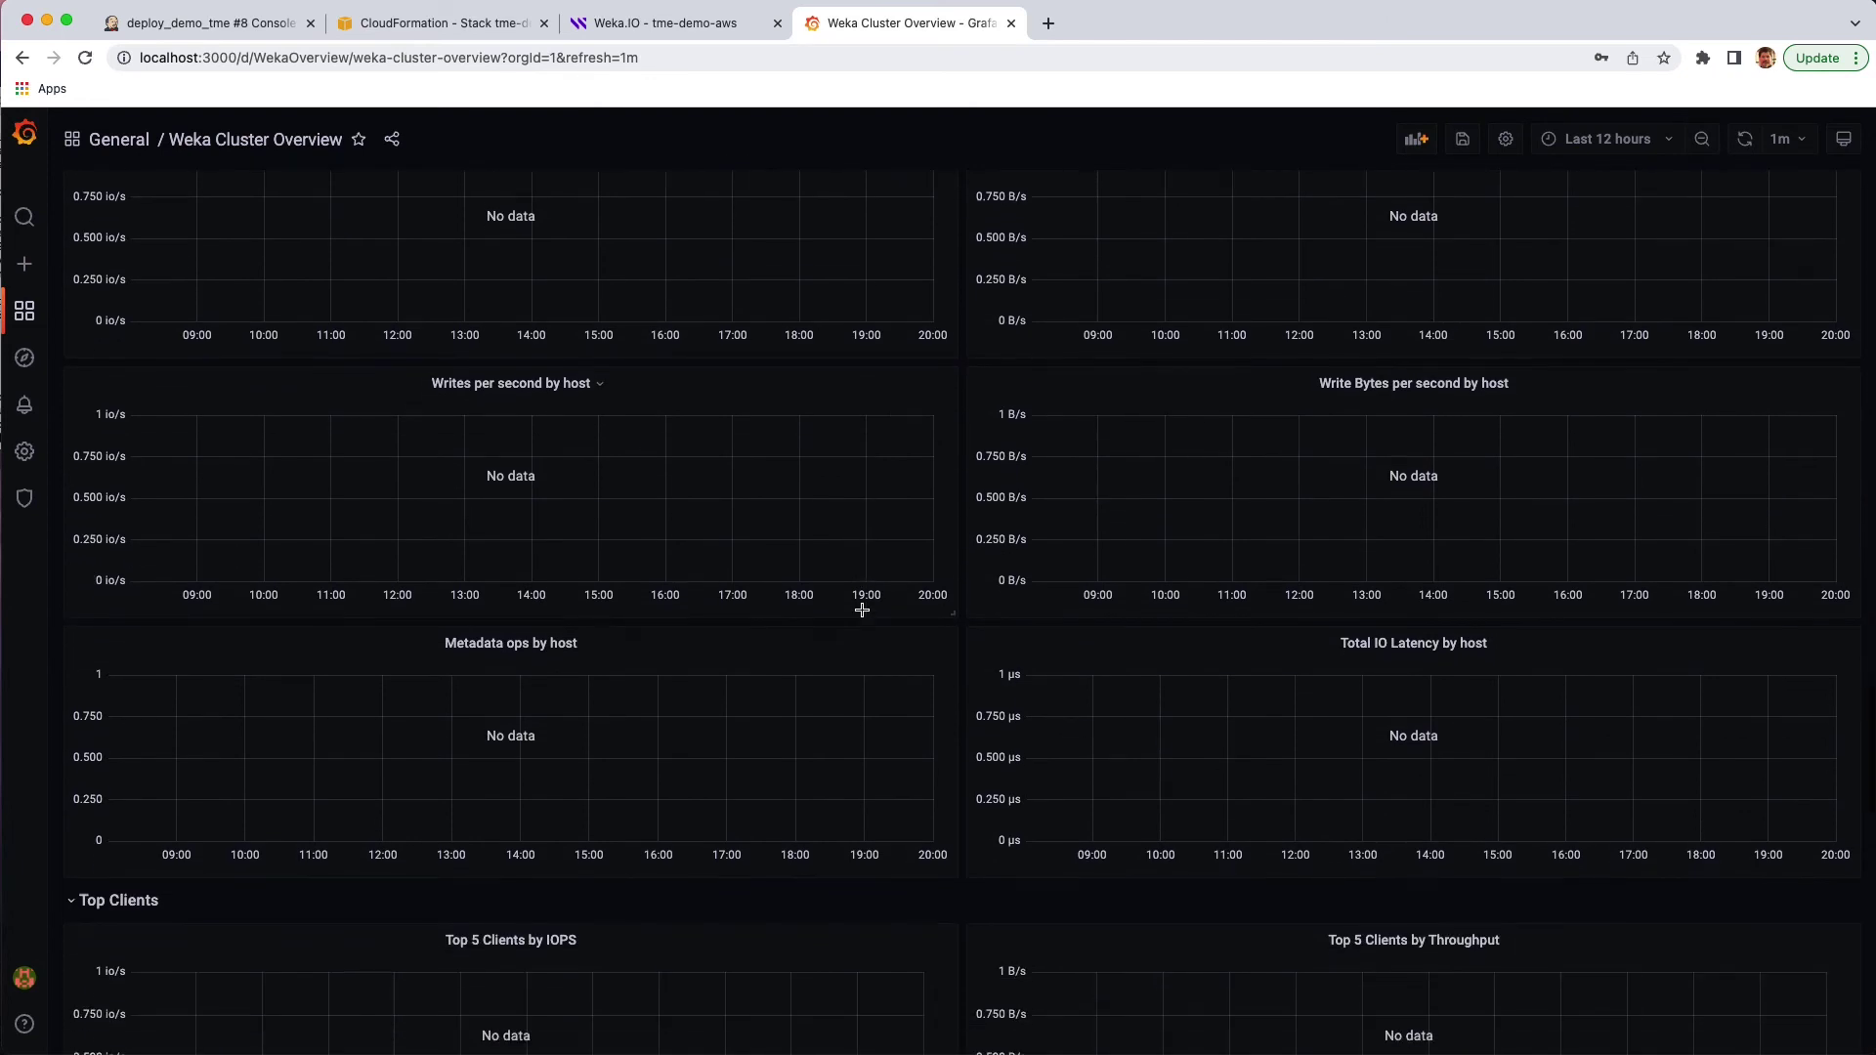
{"action": "scroll", "coordinate": [862, 610], "scroll_direction": "down", "scroll_amount": 11}
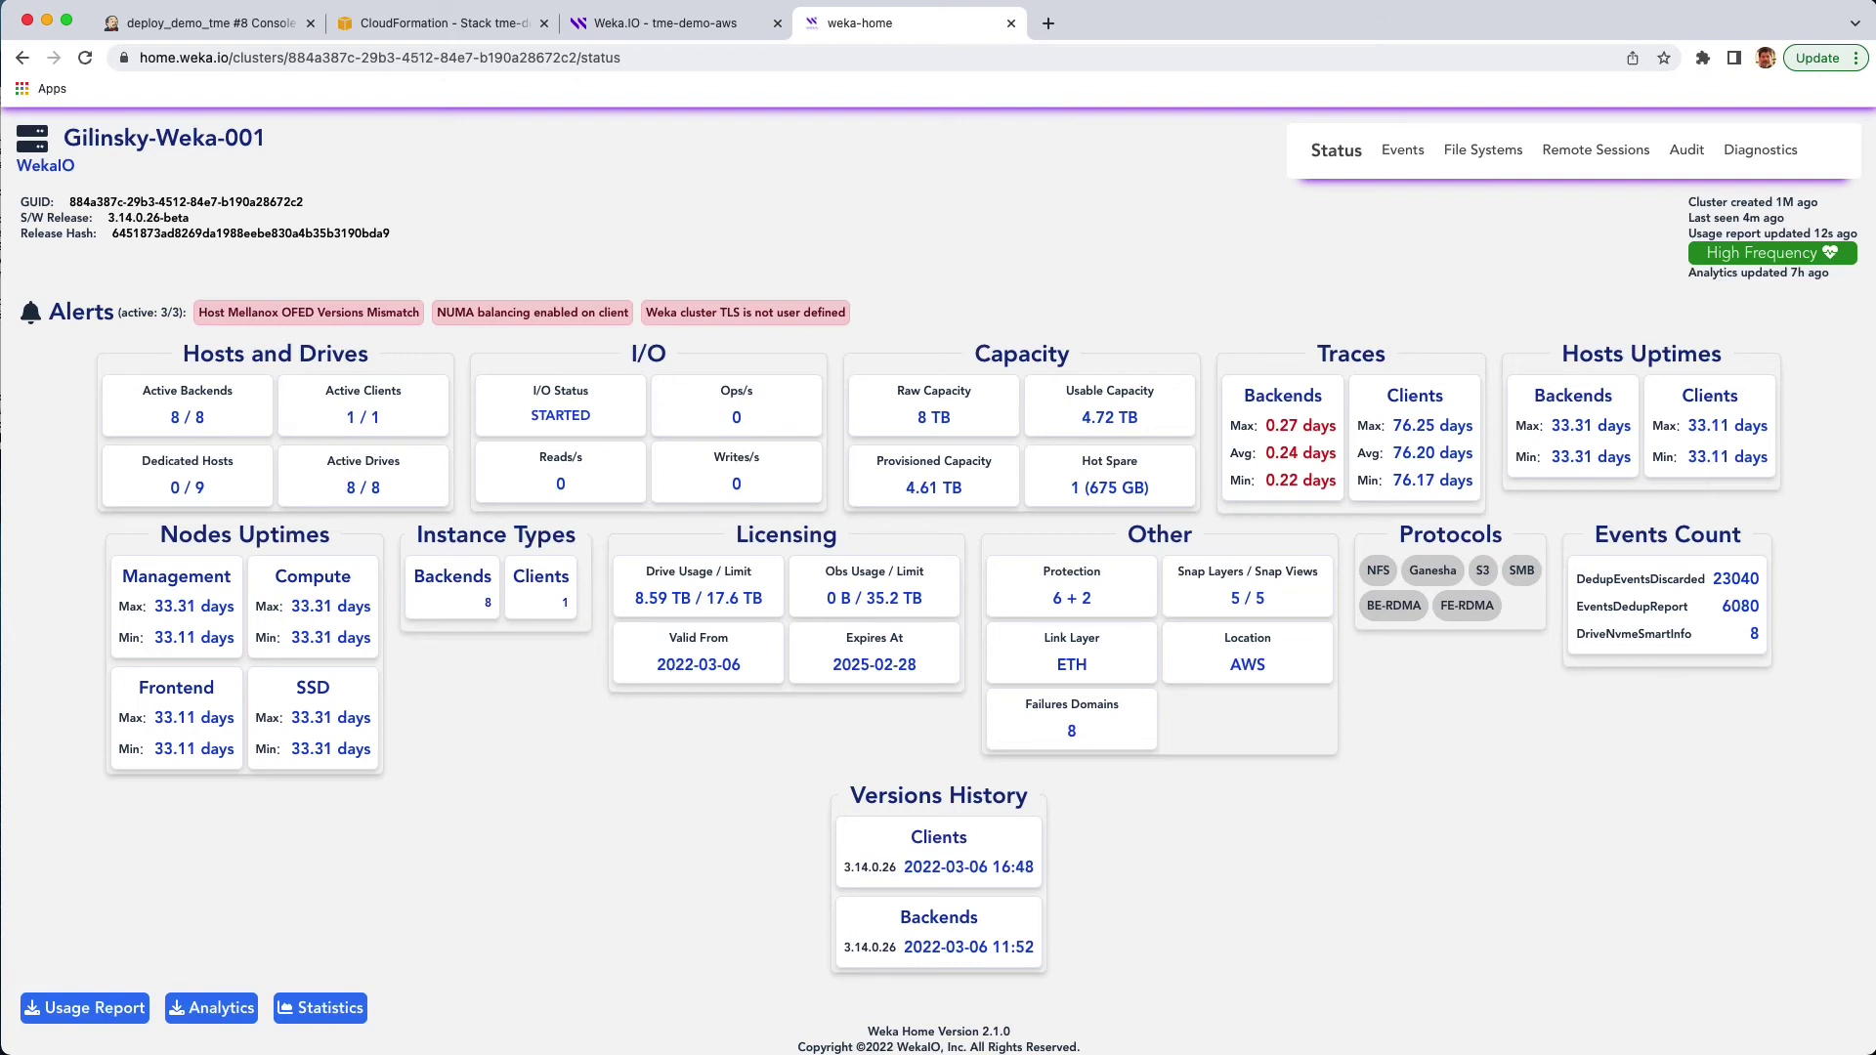
{"action": "left_click", "coordinate": [1401, 152]}
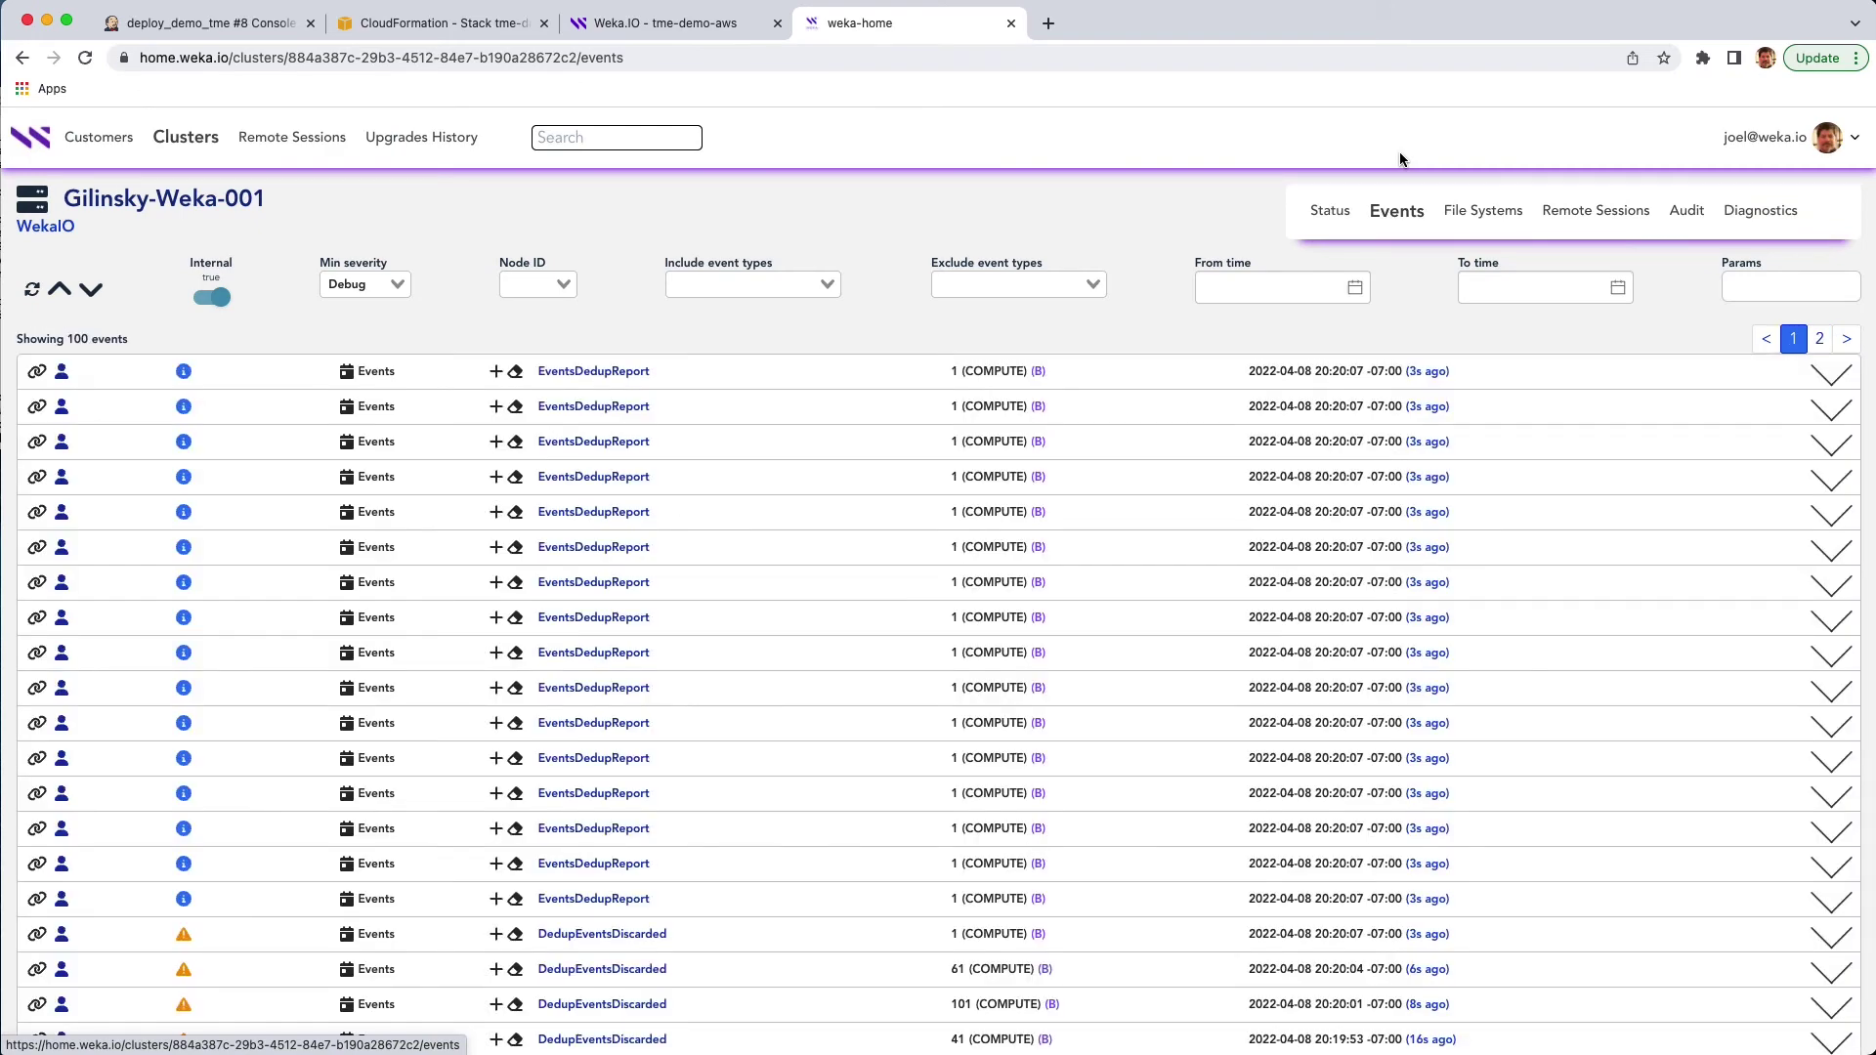
{"action": "left_click", "coordinate": [1478, 213]}
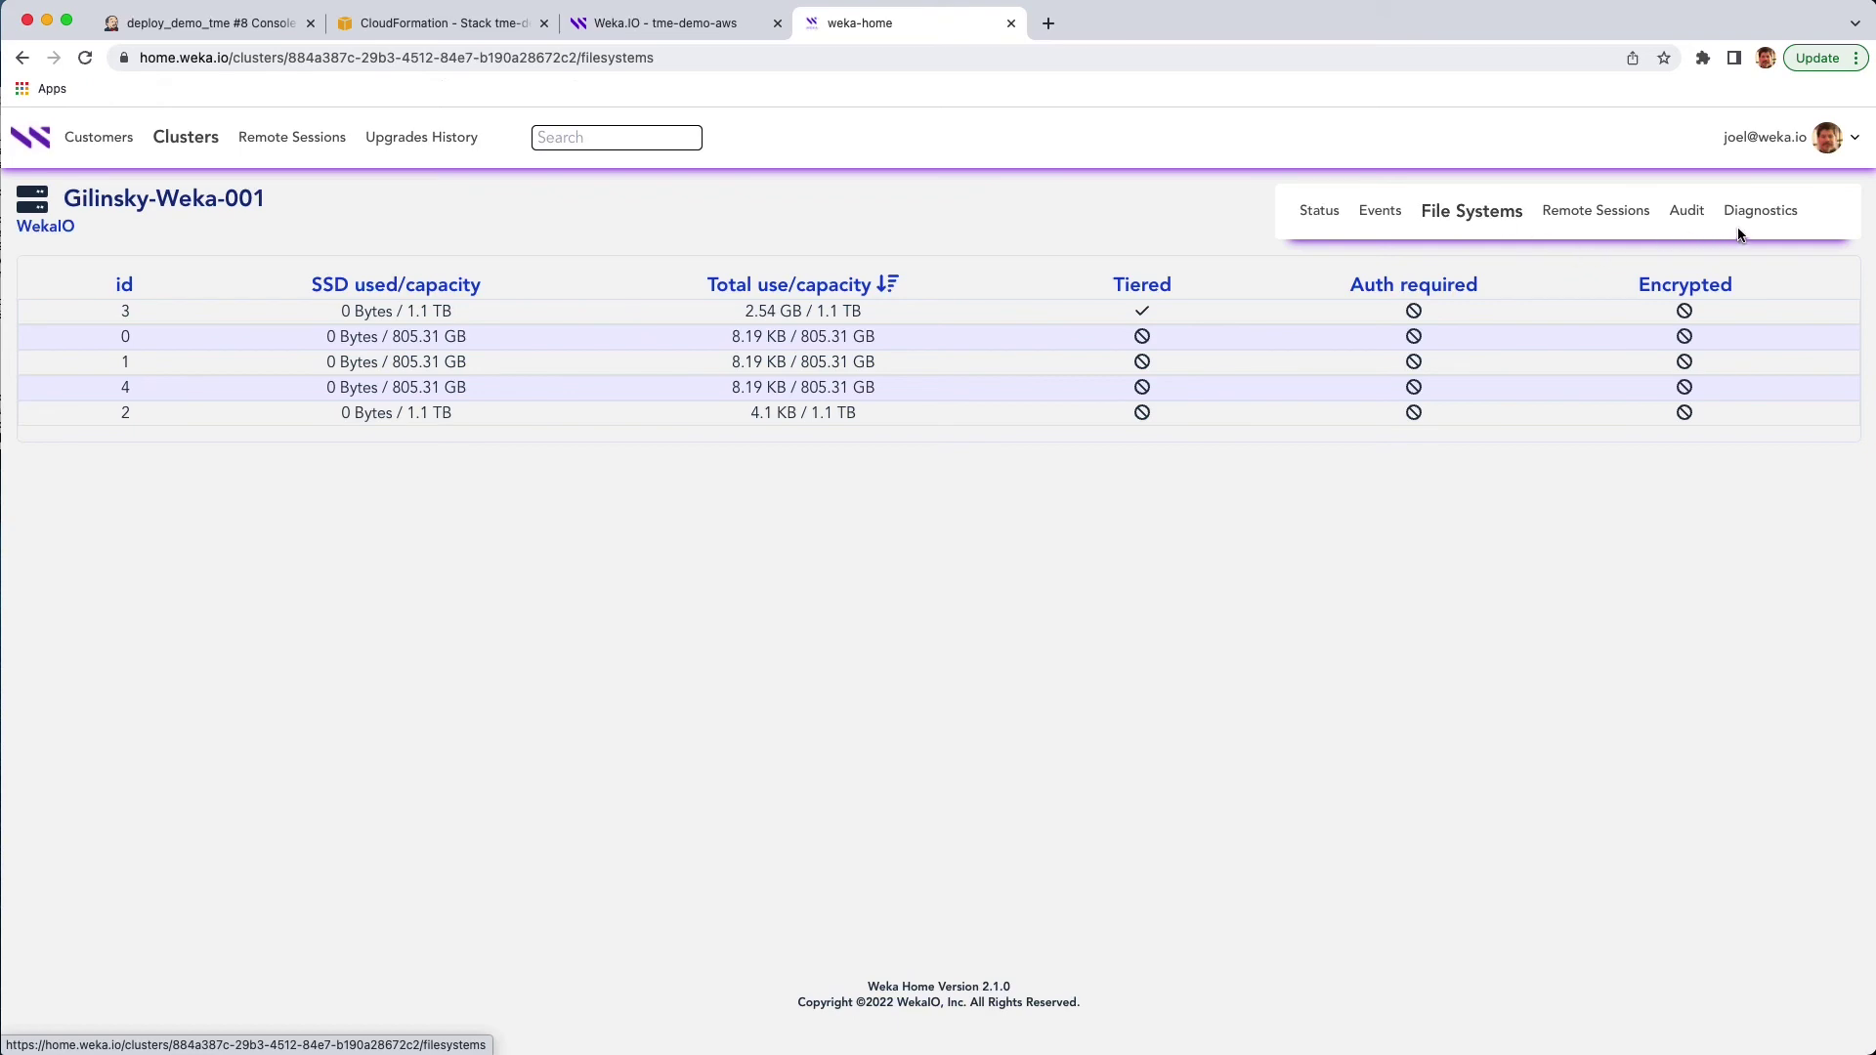
{"action": "left_click", "coordinate": [1317, 211]}
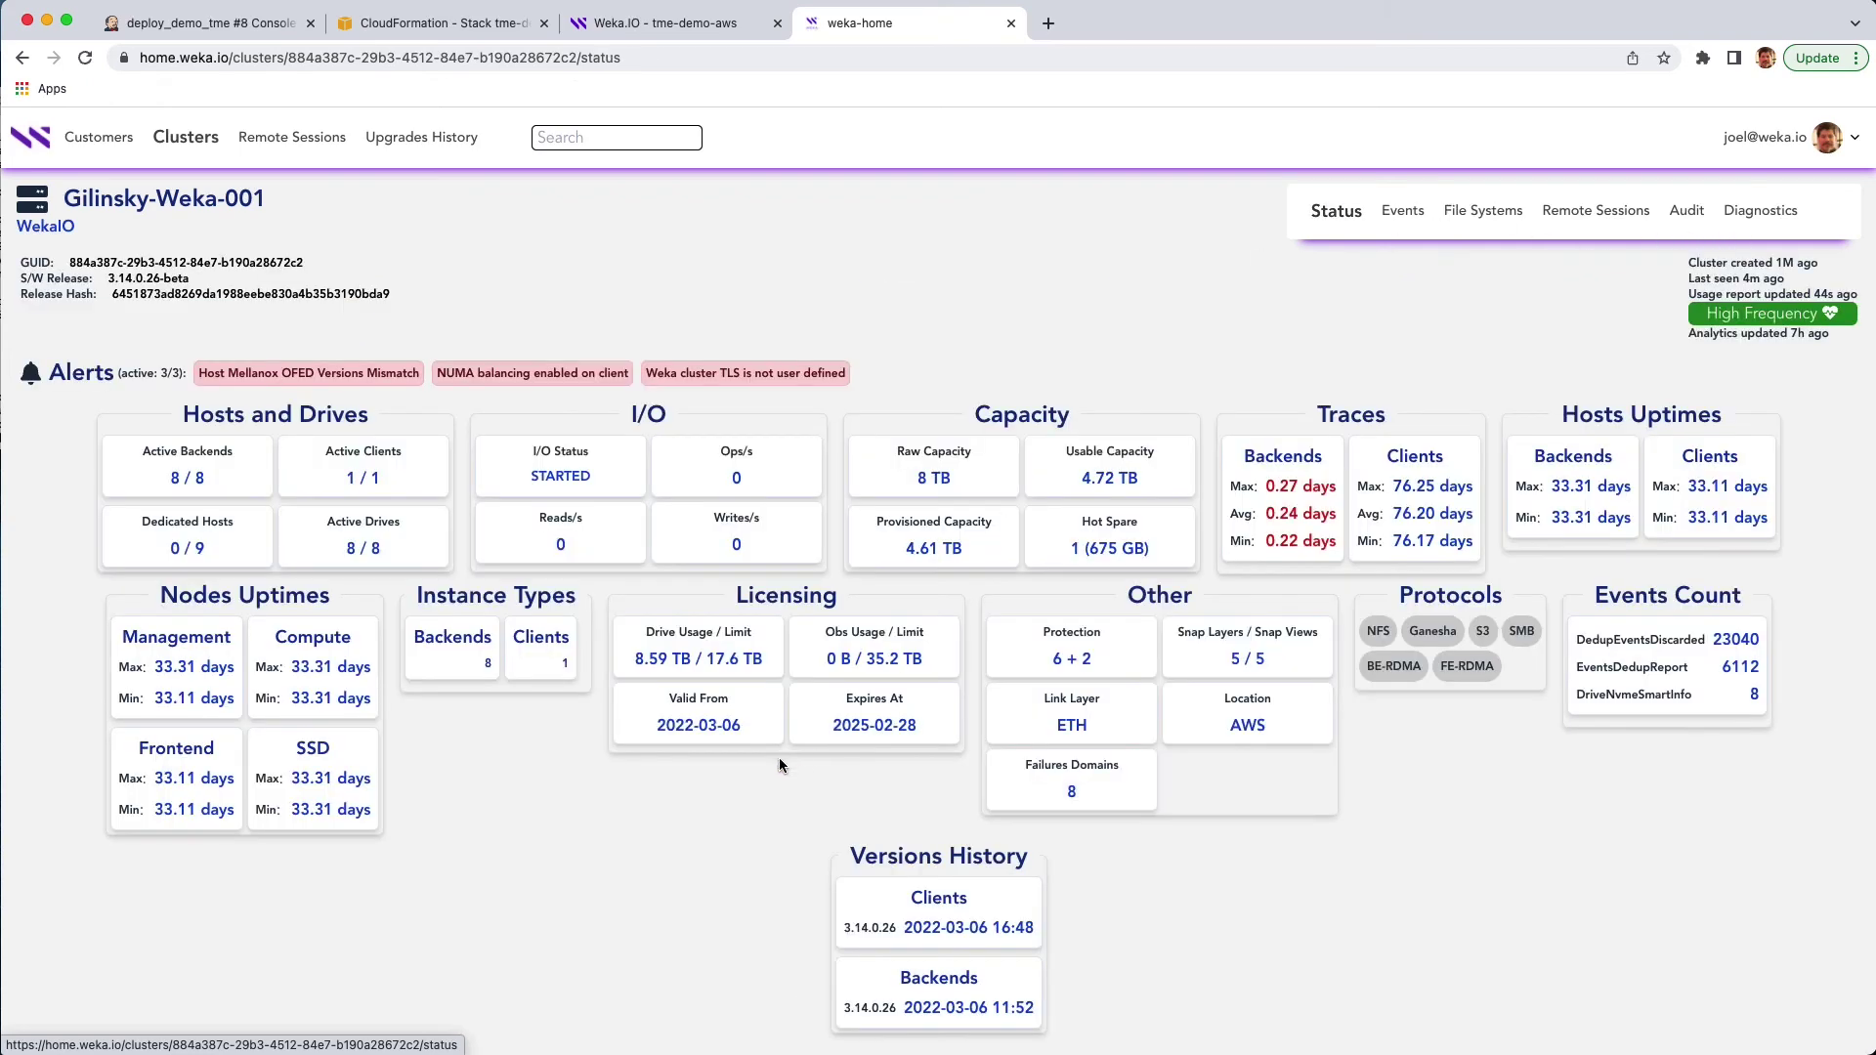
{"action": "scroll", "coordinate": [752, 777], "scroll_direction": "down", "scroll_amount": 2}
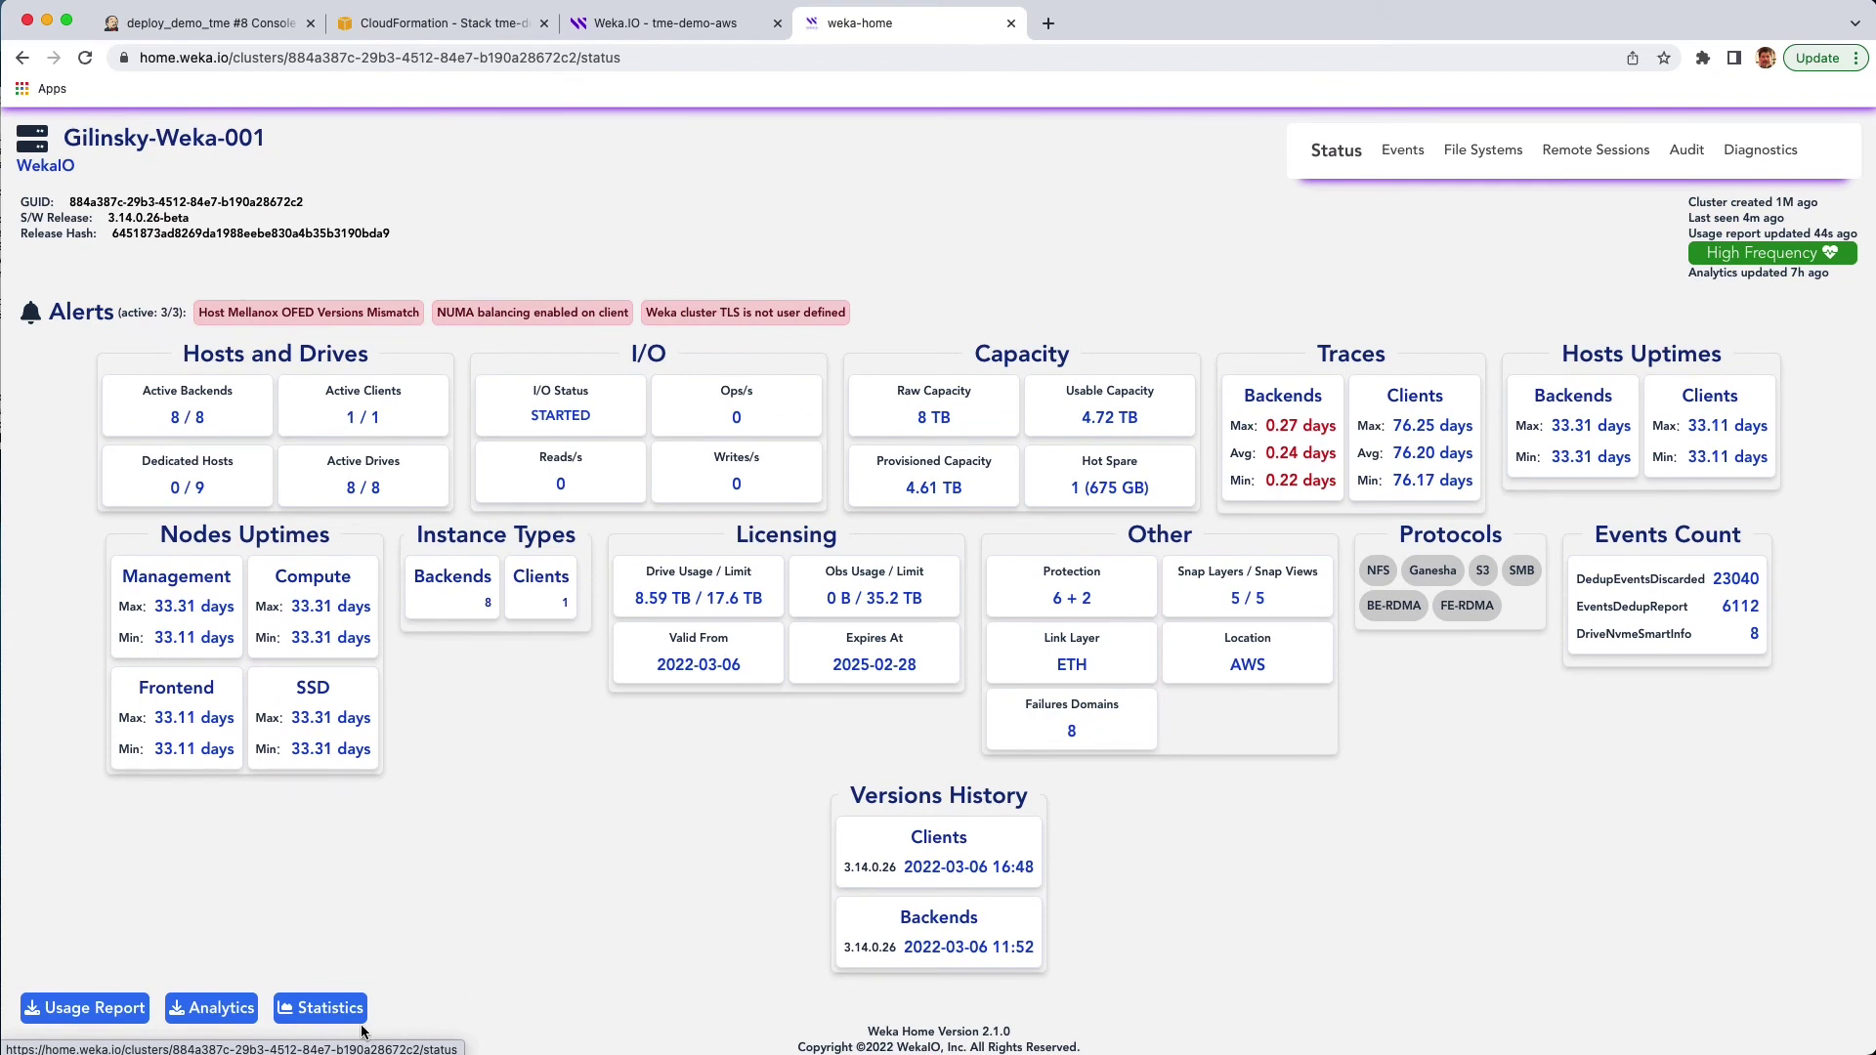